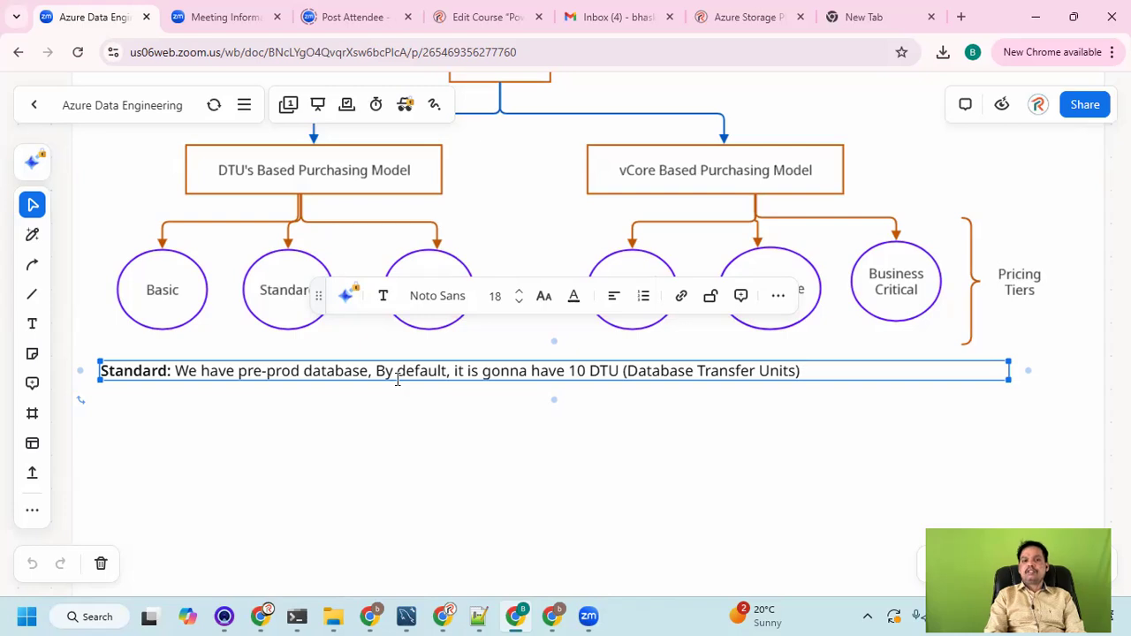
Append ", we have to increase up to s4" to the Standard description below the pricing-tier diagram.
text(, we have to increase upto 2)
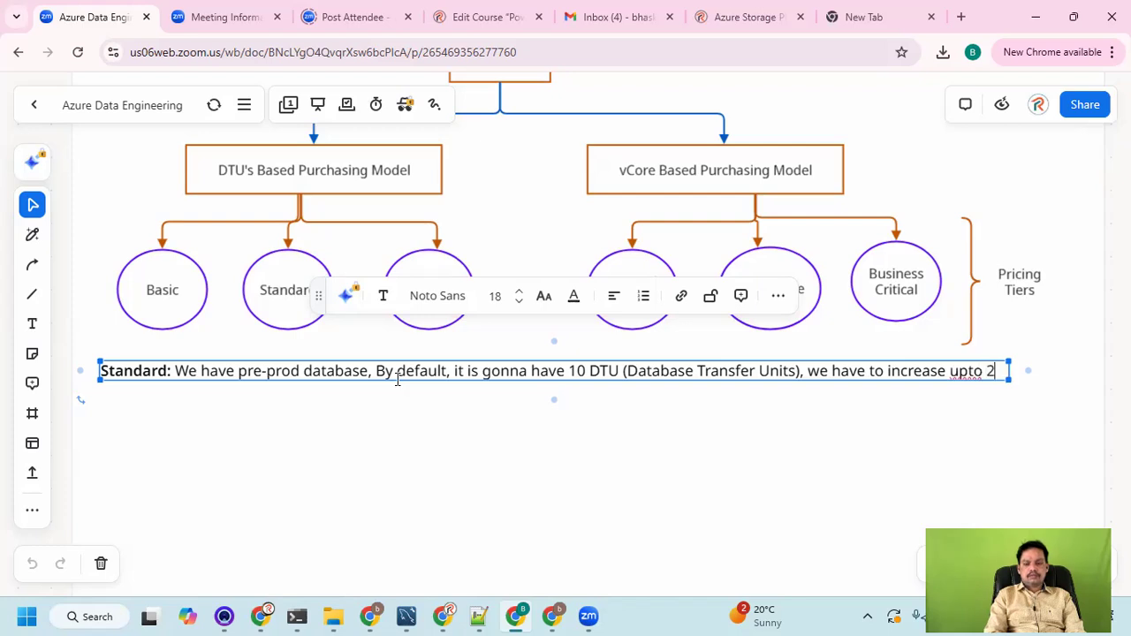
key(BackSpace)
key(BackSpace)
key(BackSpace)
key(BackSpace)
text(to s)
text(2)
key(BackSpace)
text(4)
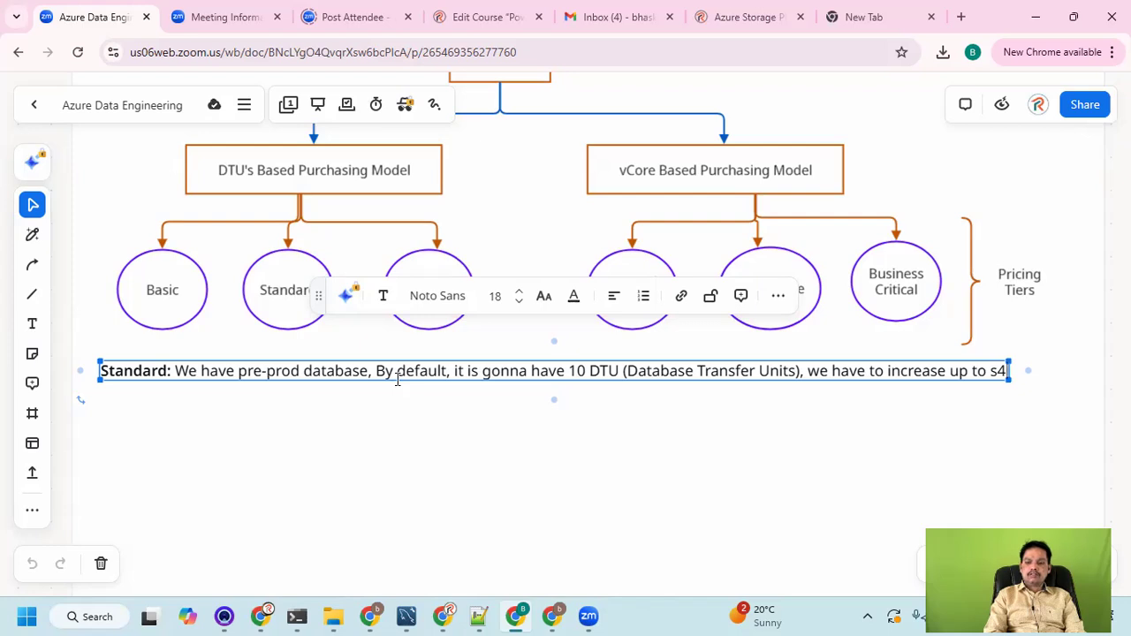
Add "(200 DTU's)" at the end of the Standard description and widen its text box to about 1227 so the sentence fits one line.
text(()
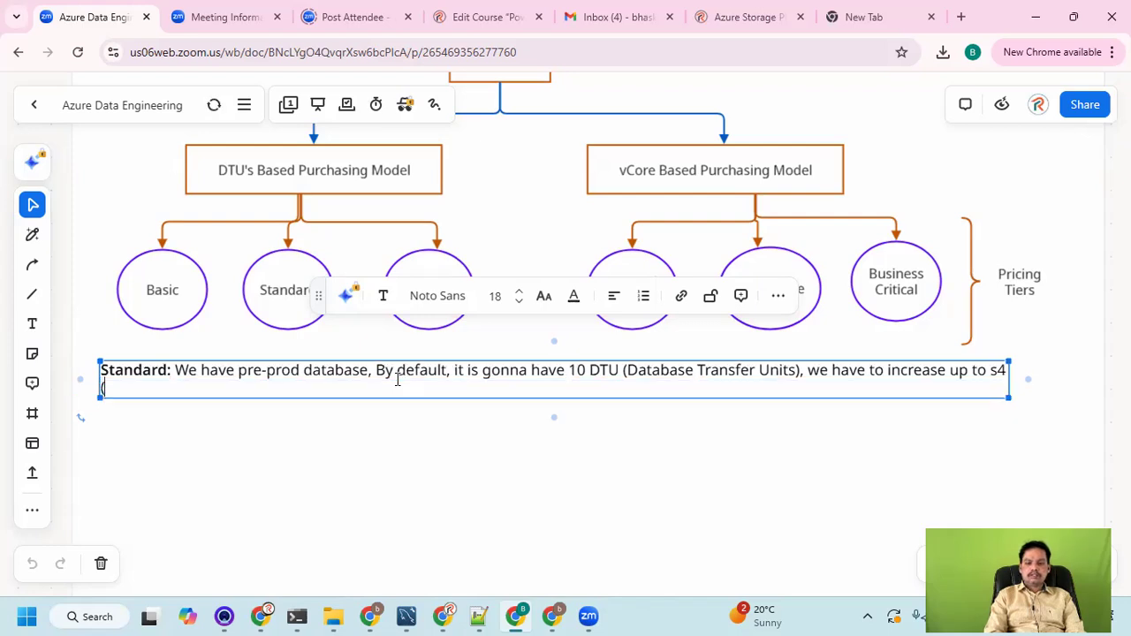
text(200 D)
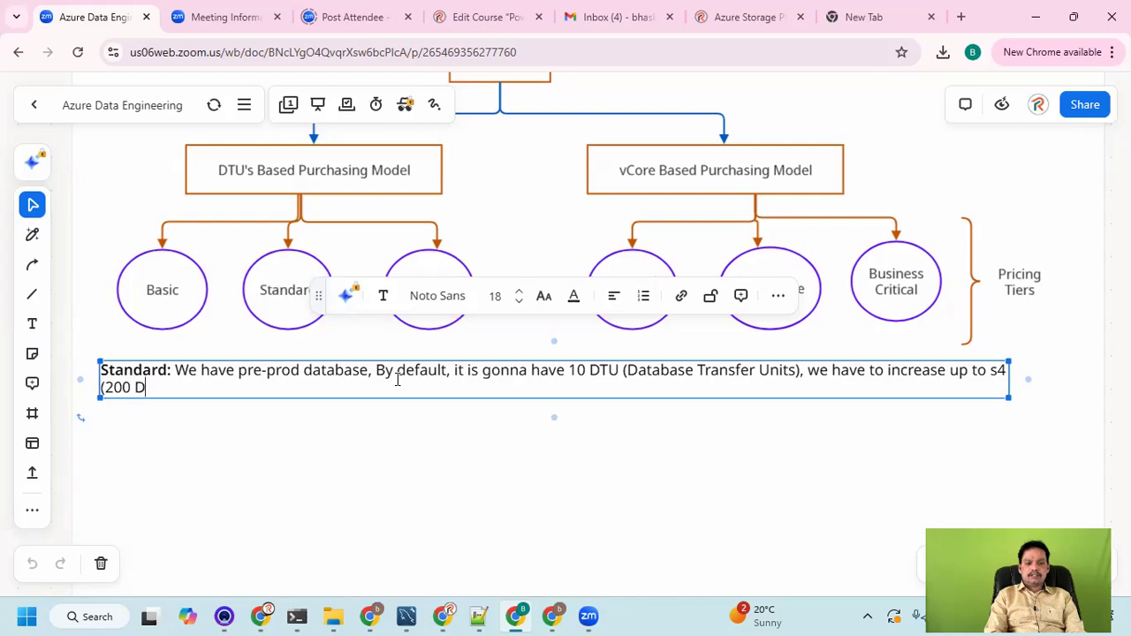
text(TU's))
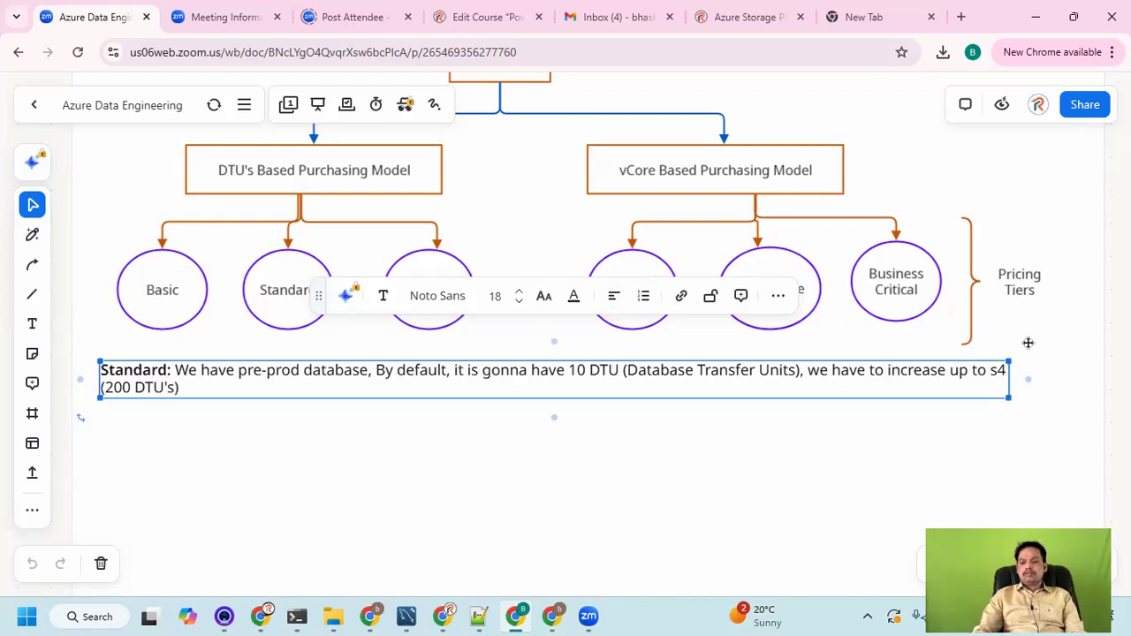
drag(1008, 380, 1121, 383)
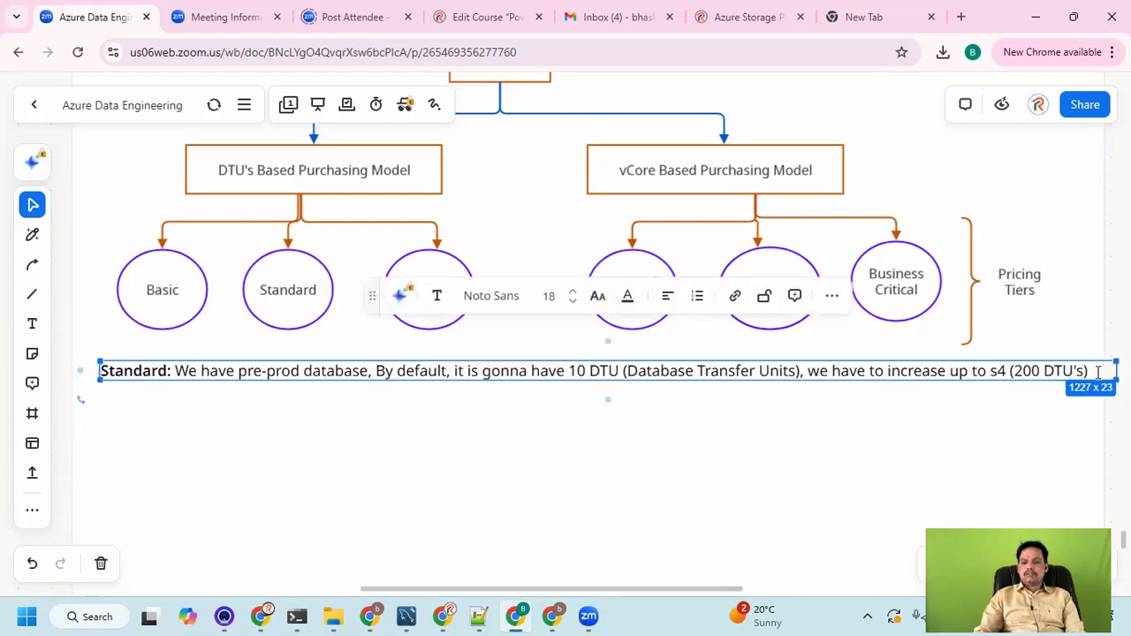
Start a new paragraph below the Standard description, after a blank line, with "Note: If you have urgency".
key(Return)
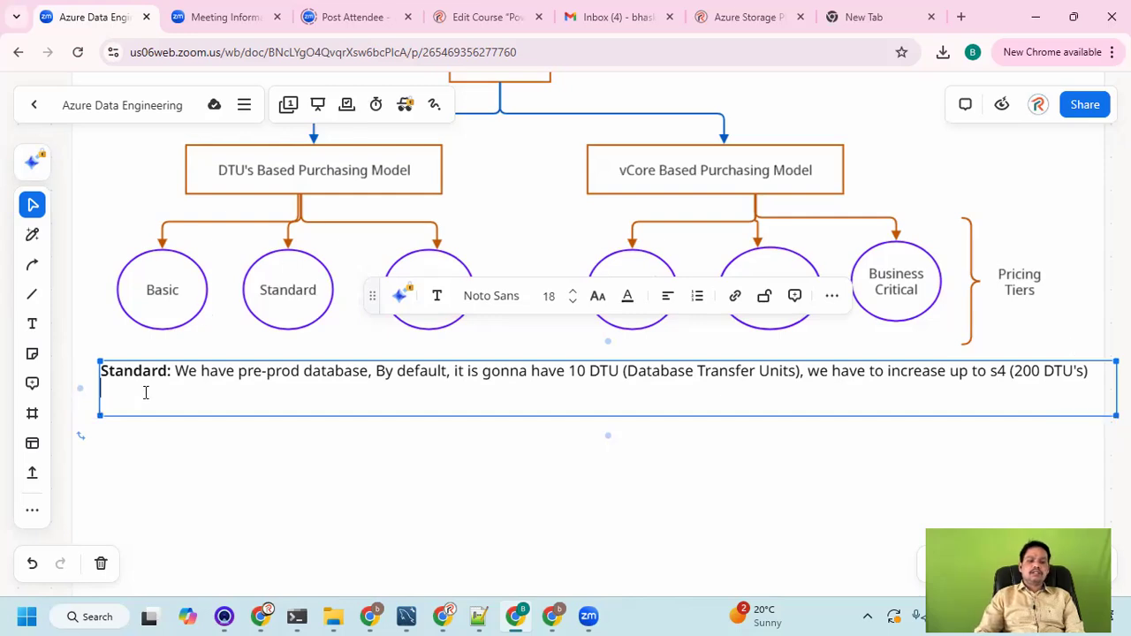
drag(173, 373, 100, 376)
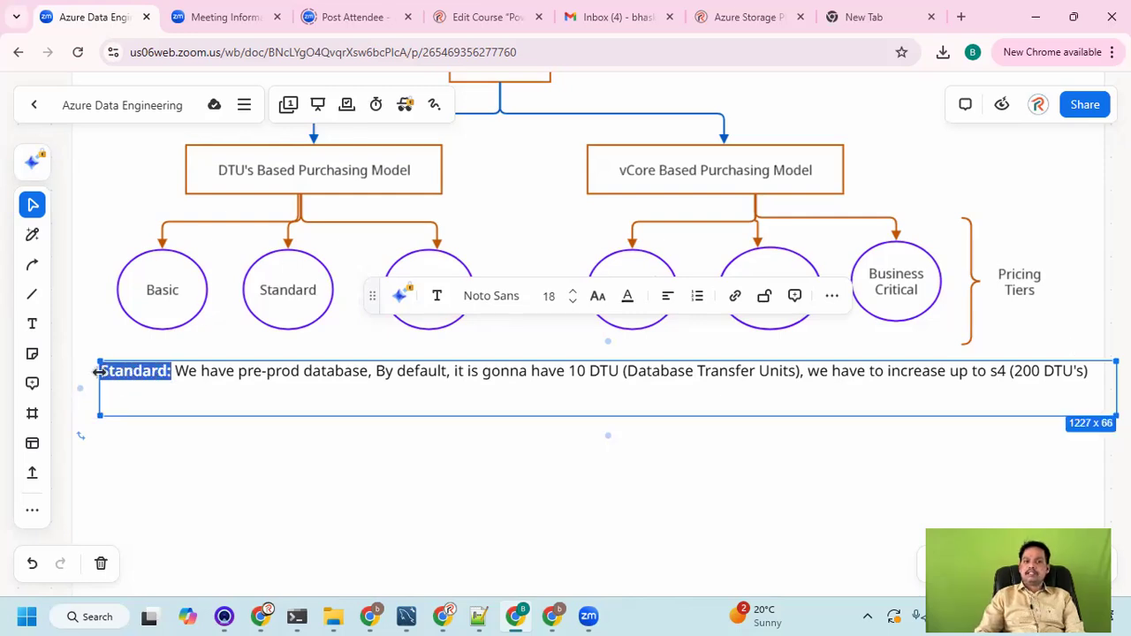
click(114, 401)
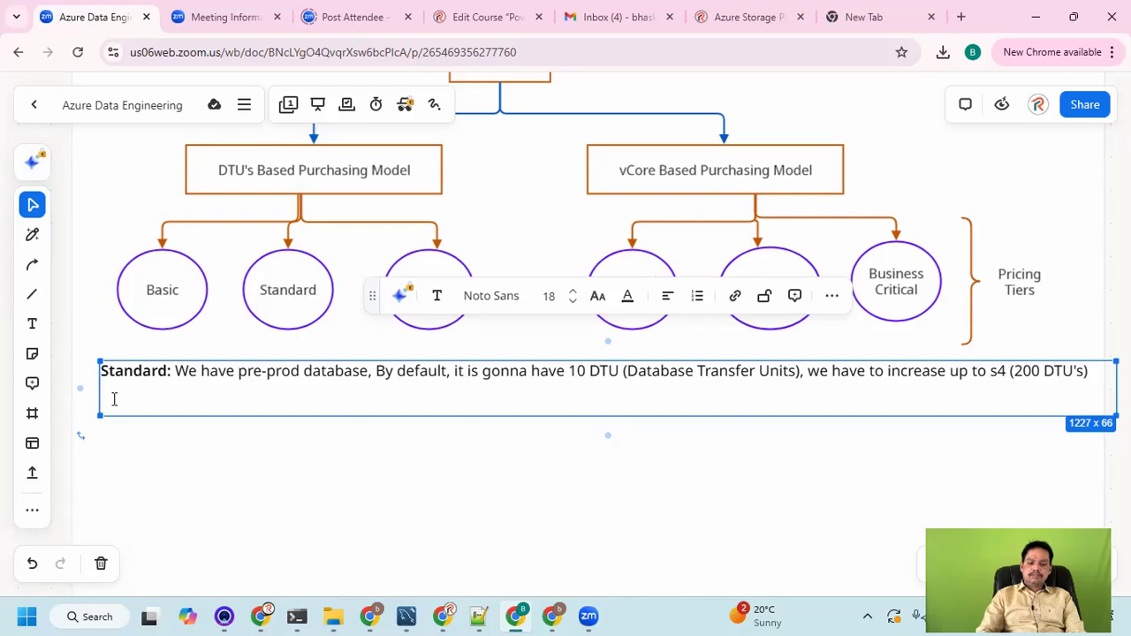
text(Note: It)
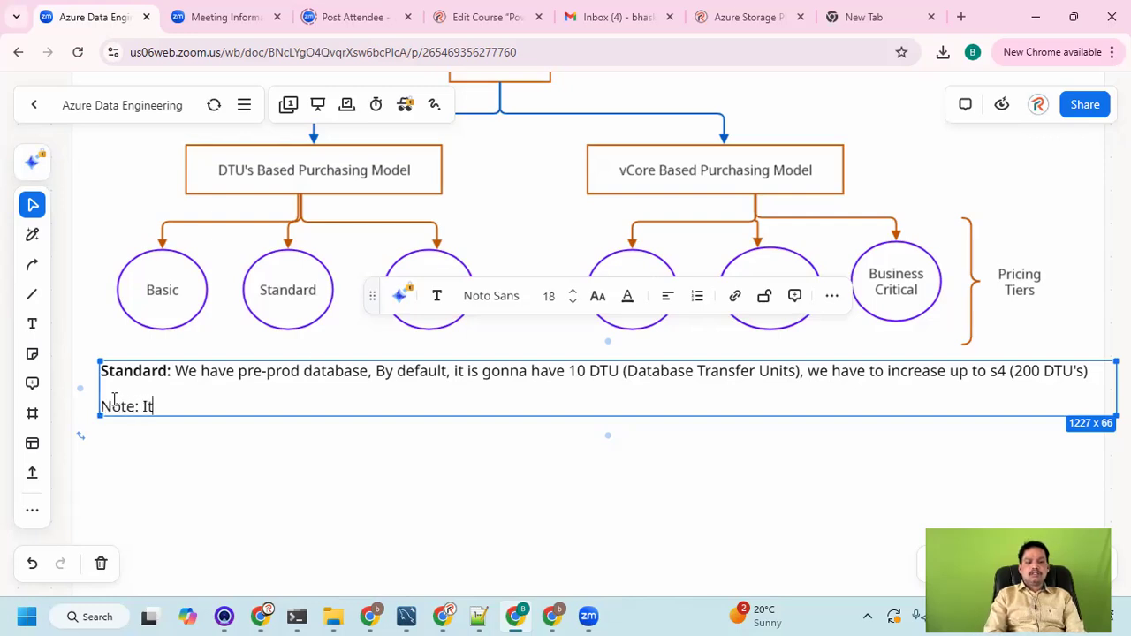
key(BackSpace)
text(f you hav)
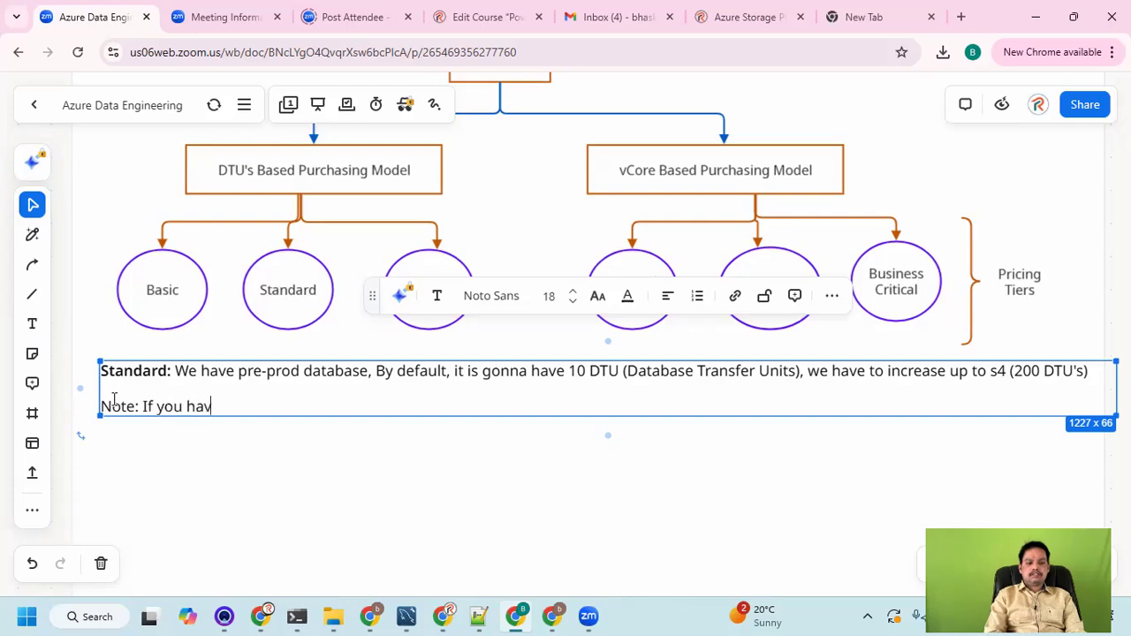
text(e urgencey)
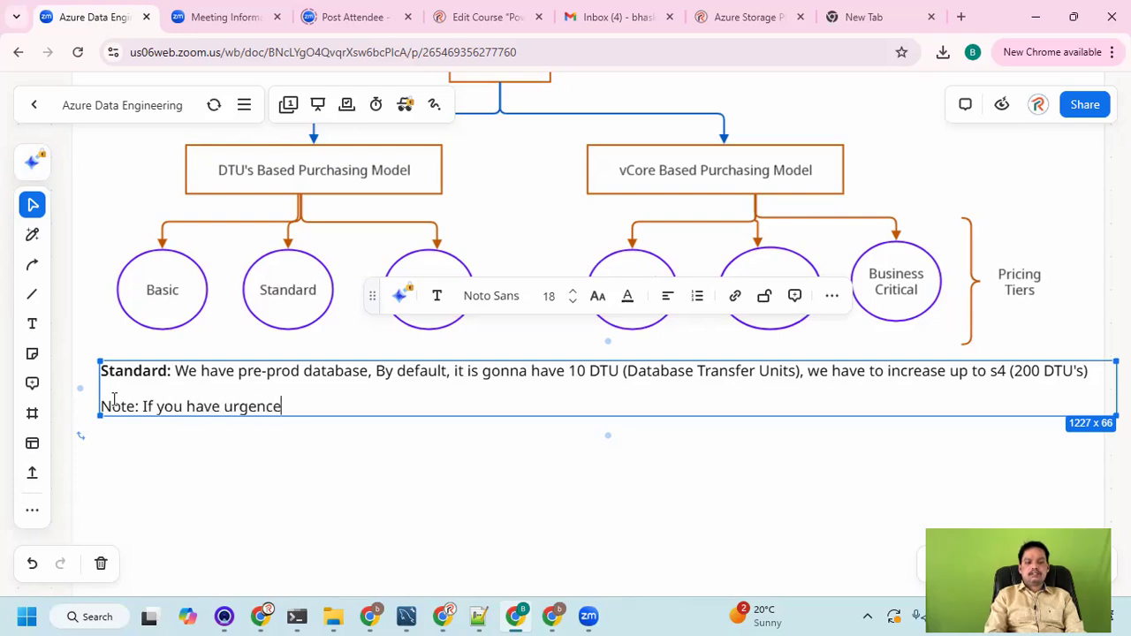
key(BackSpace)
key(BackSpace)
key(BackSpace)
key(BackSpace)
text(cy )
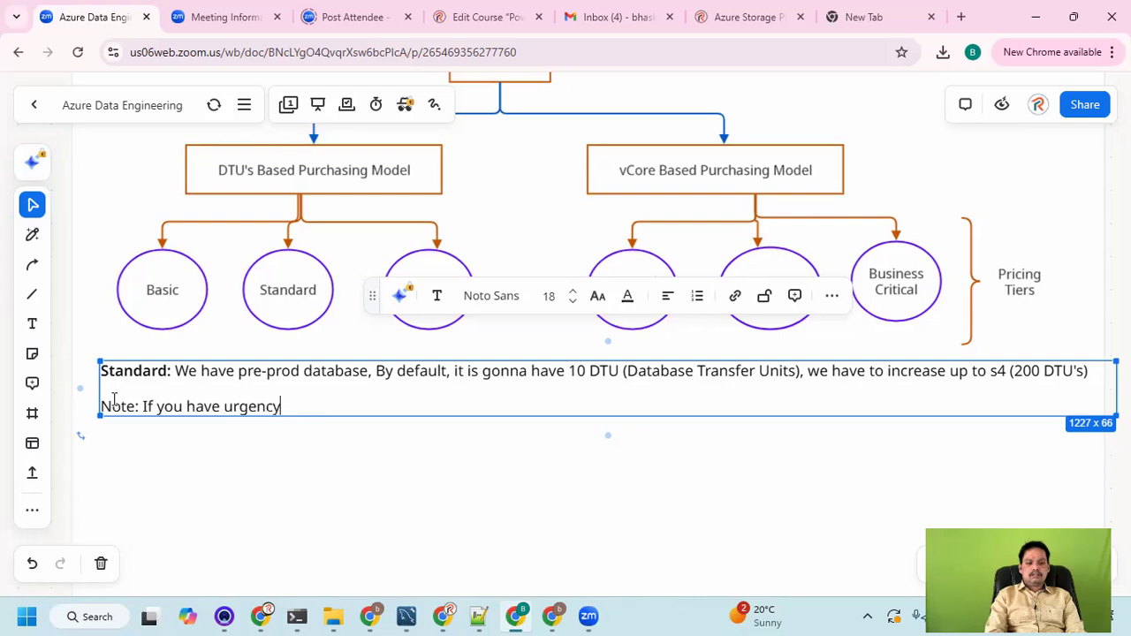
Finish the note with "to test it to bring the logic into Production, then we have to increase up to 1024 DTU's." and bold "Note:".
text(to test)
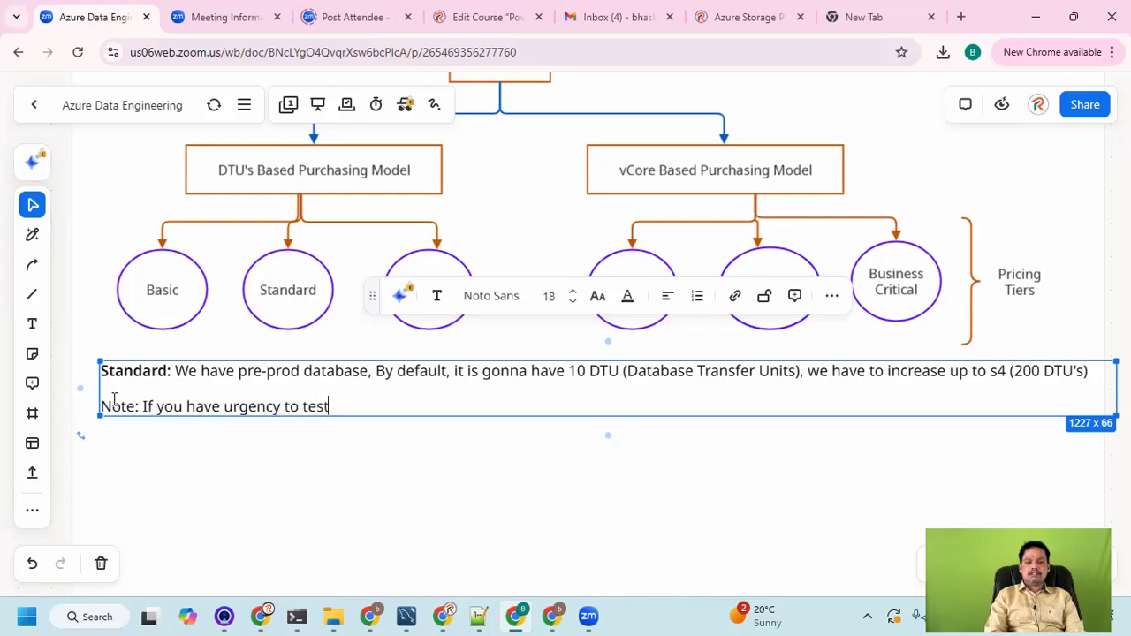
text( it to )
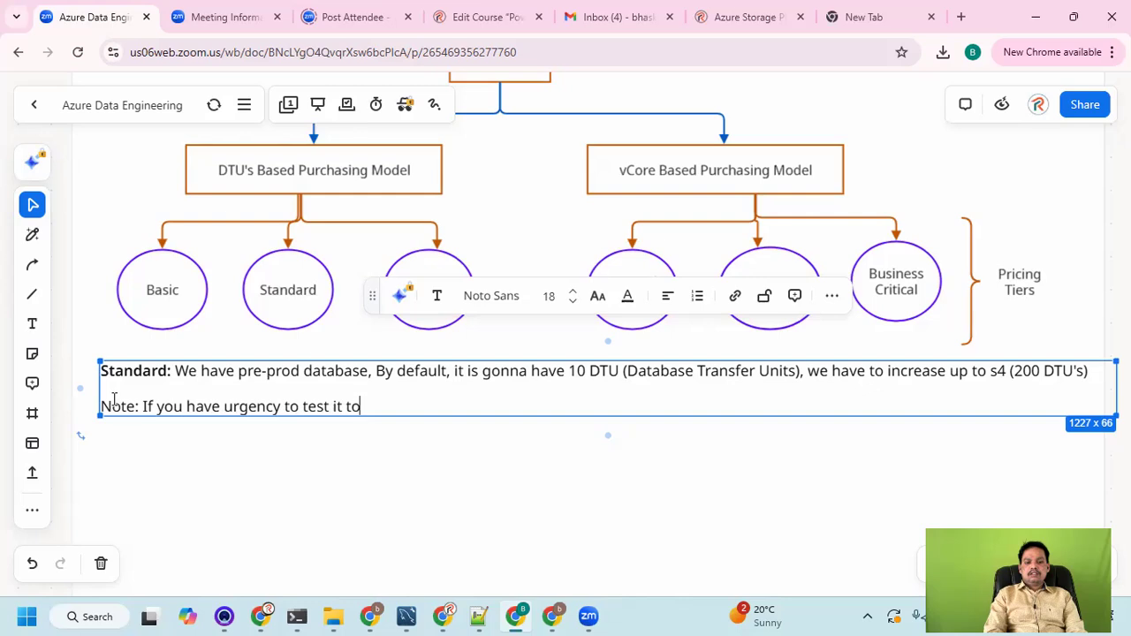
text(bring th)
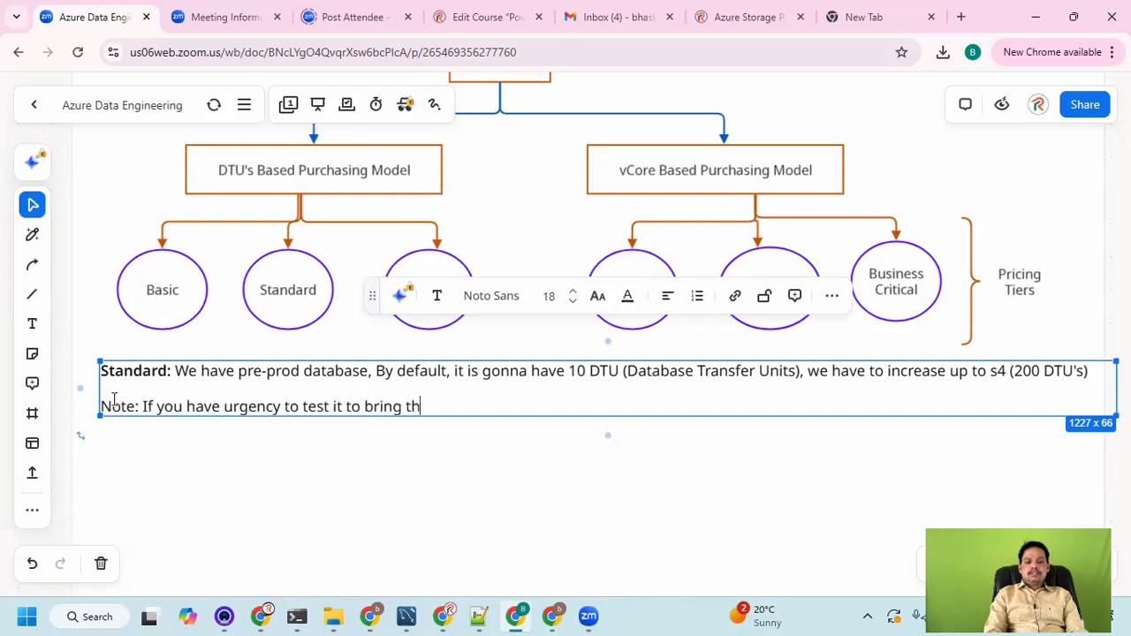
text(e logics)
key(BackSpace)
text(into Produc)
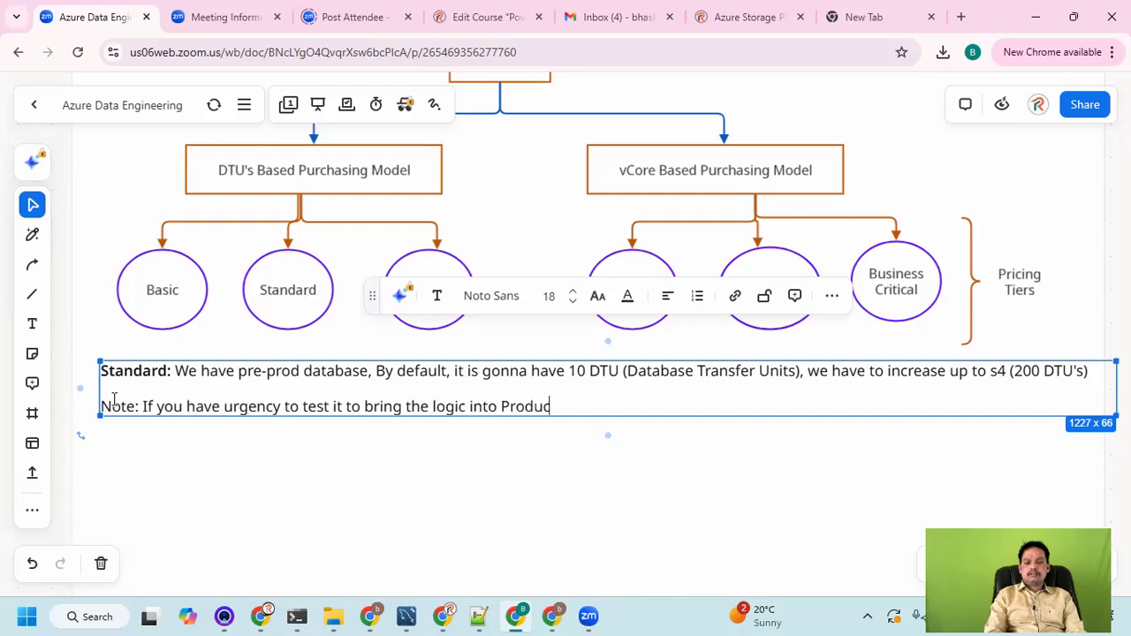
text(tion, then we ha)
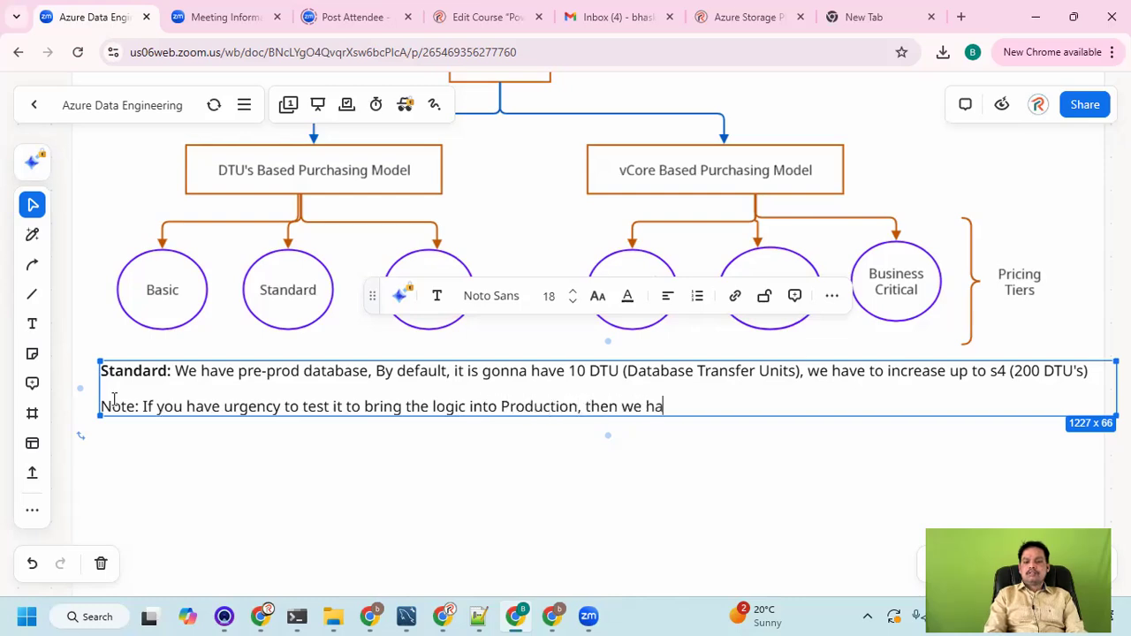
text(ve to inc)
key(BackSpace)
text(inc)
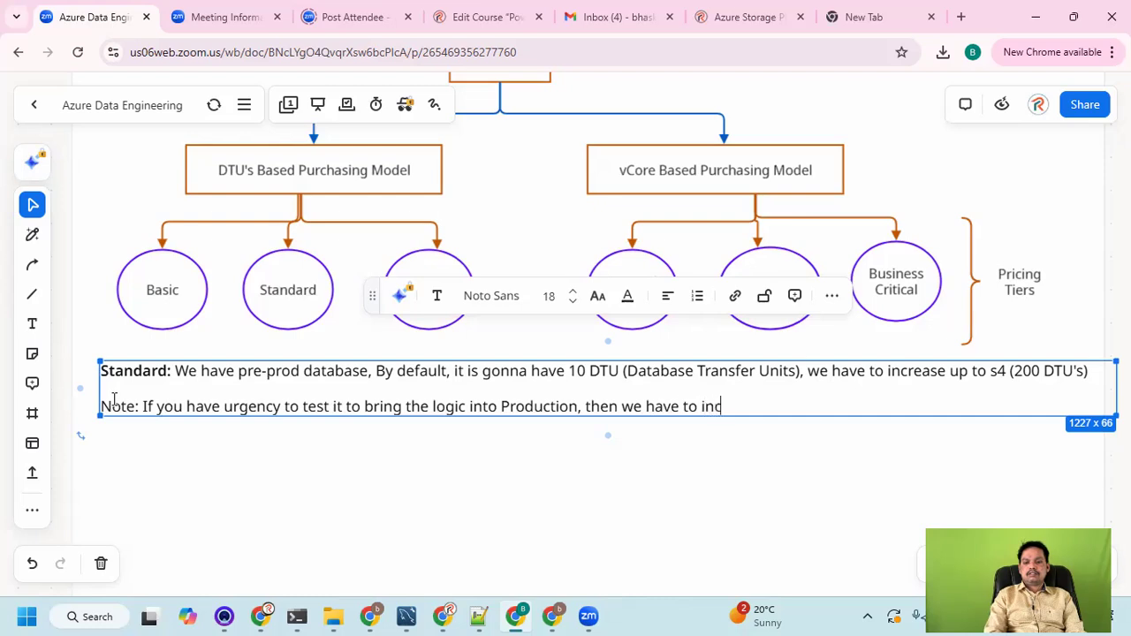
text(rease up to 2)
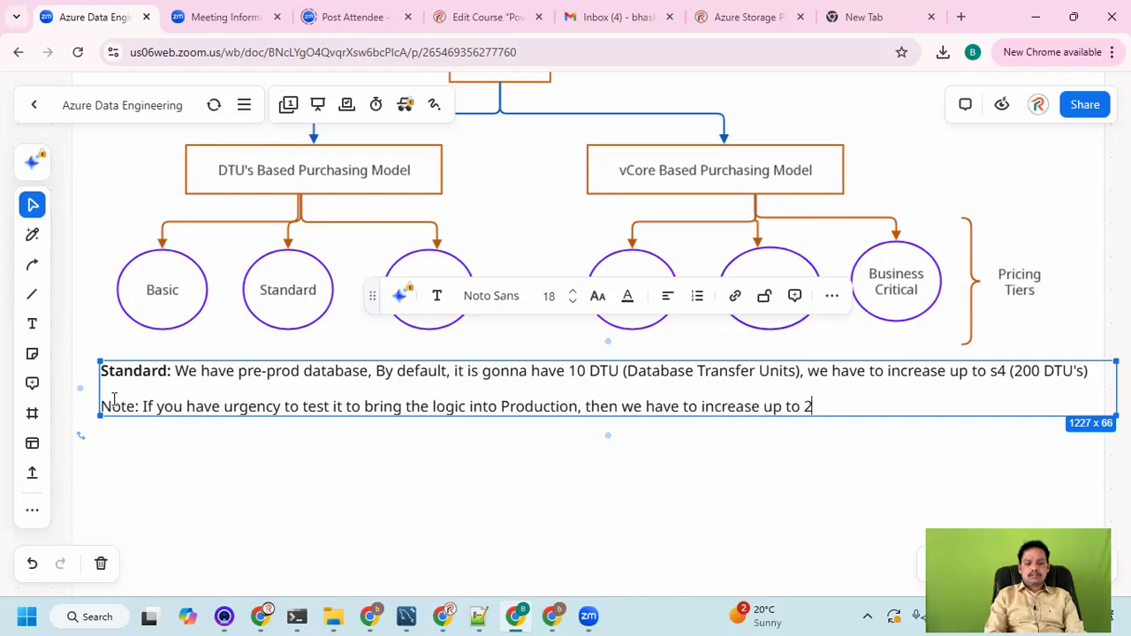
text(1024)
text( Dt)
text(Tu)
key(BackSpace)
text(U's.)
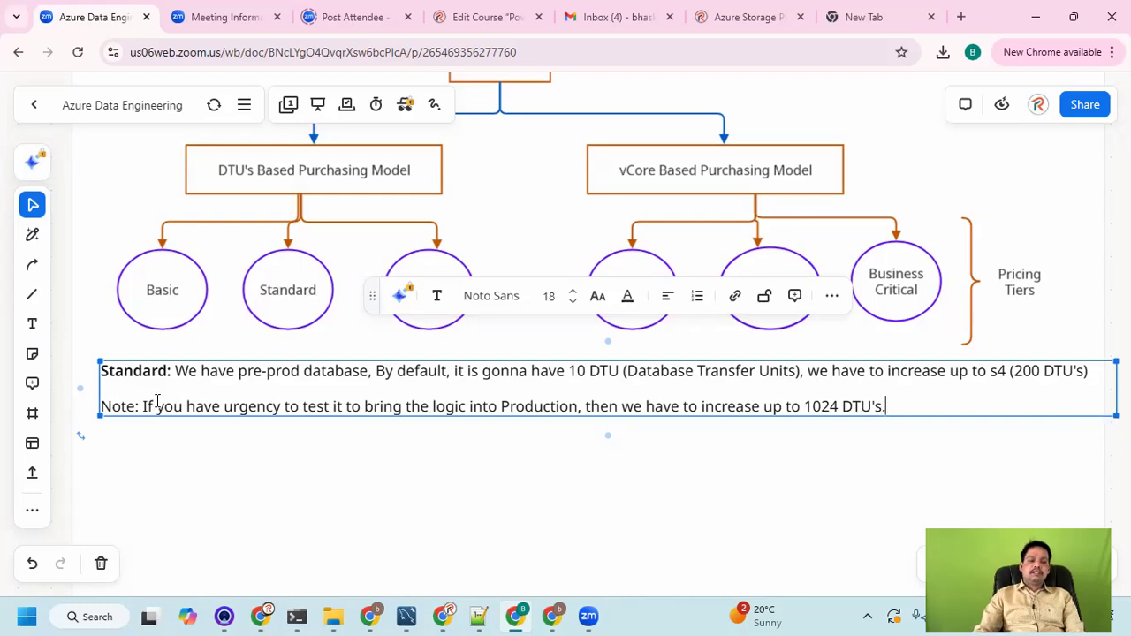
drag(140, 405, 85, 415)
key(ctrl+b)
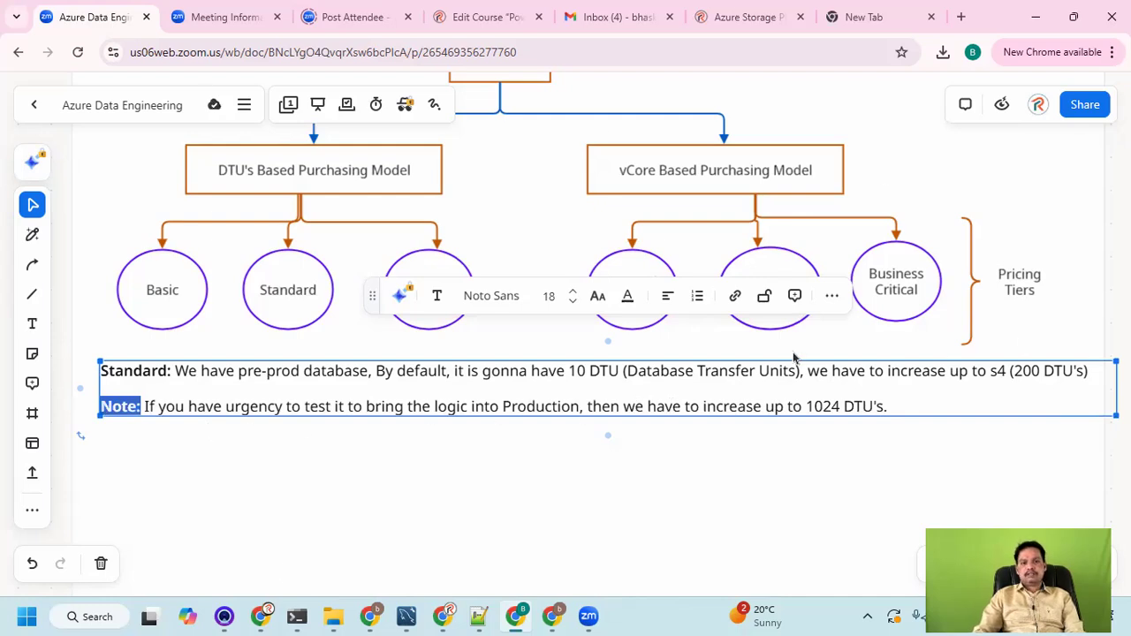
drag(807, 406, 844, 406)
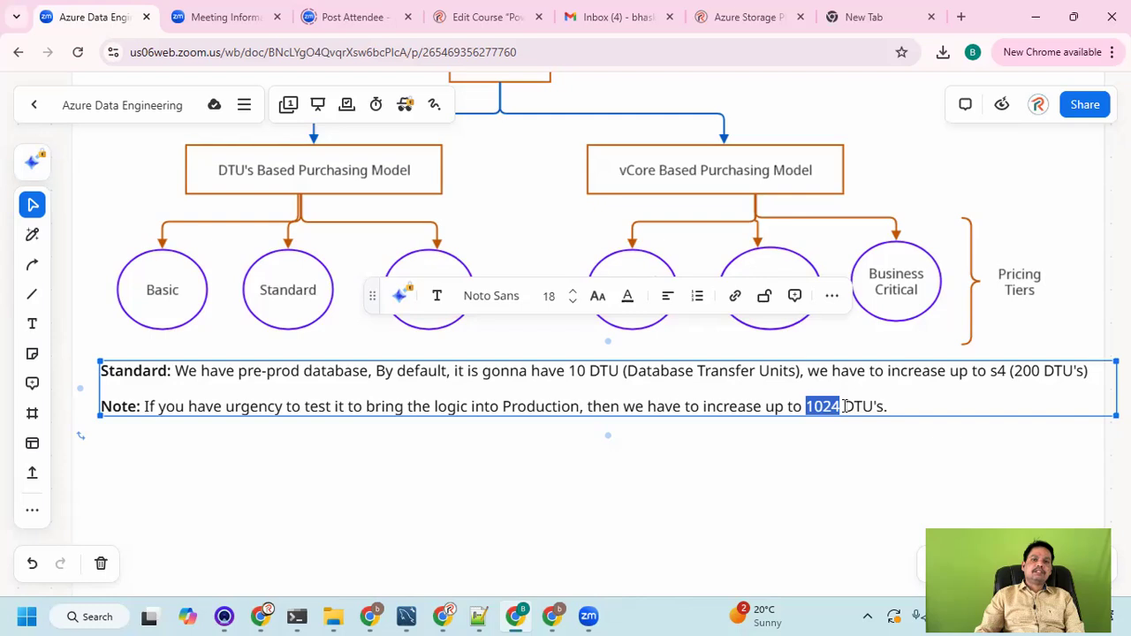
click(881, 406)
drag(807, 406, 843, 406)
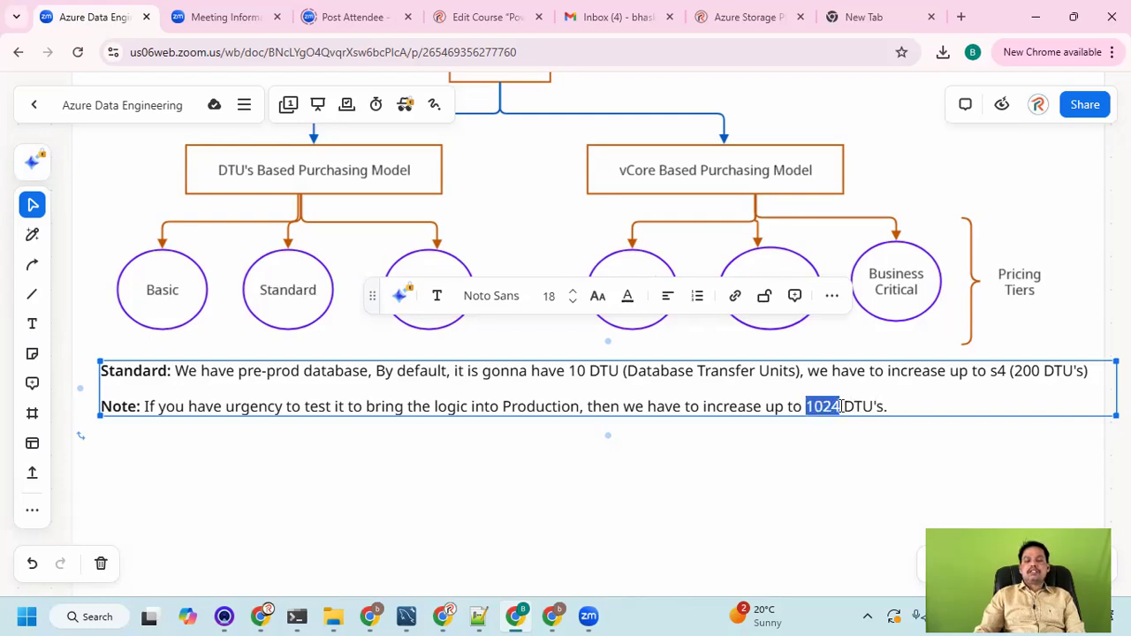
click(914, 406)
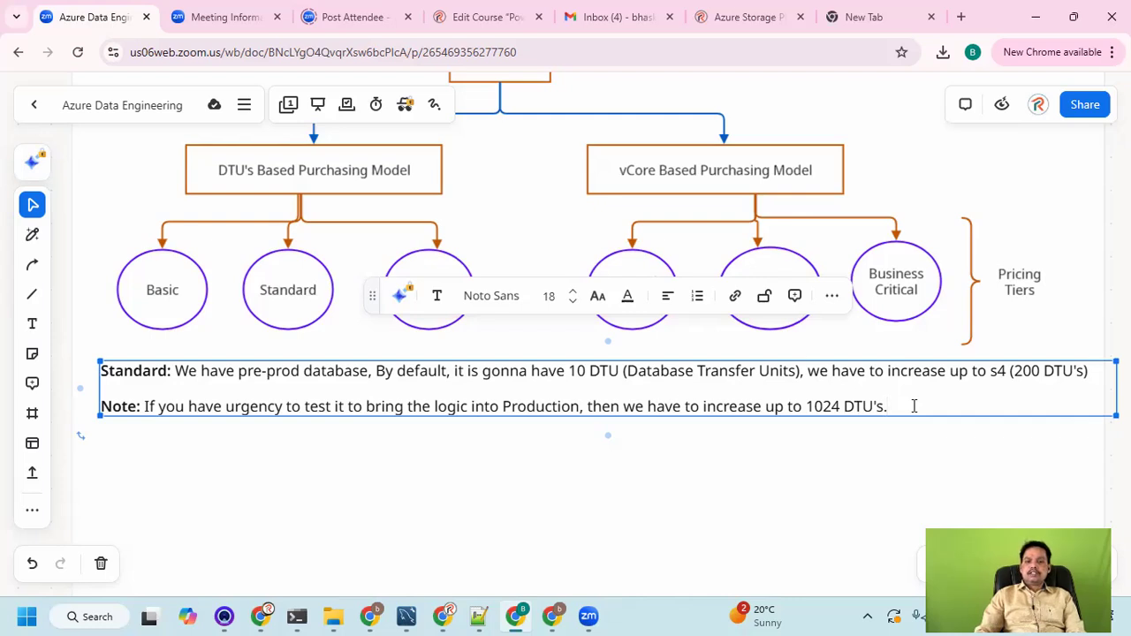
drag(1014, 371, 1054, 371)
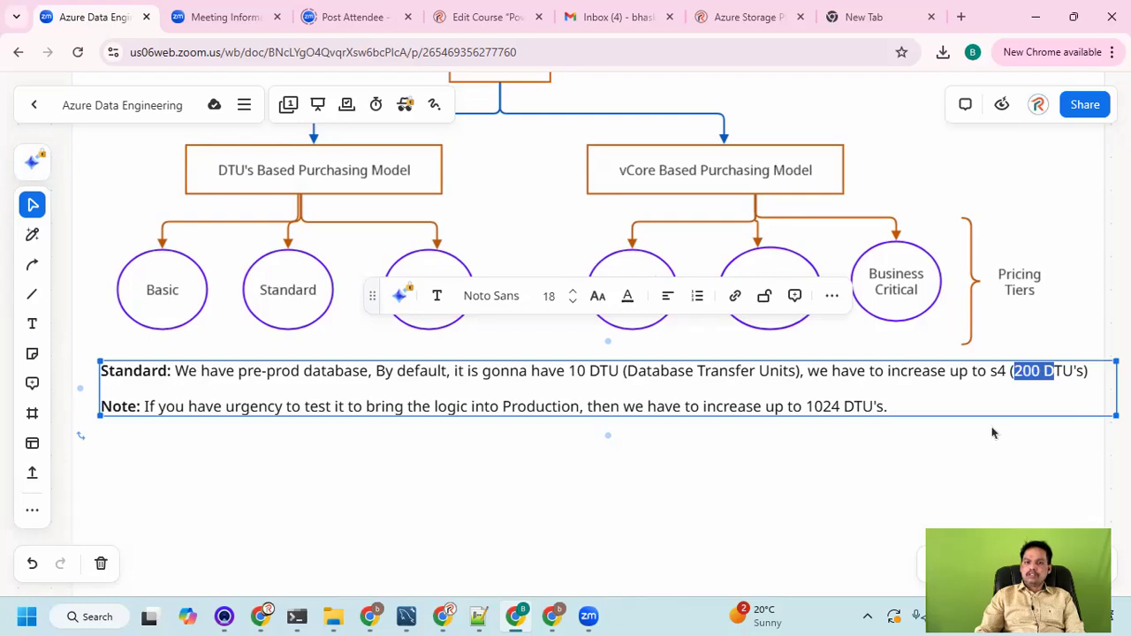
double_click(820, 406)
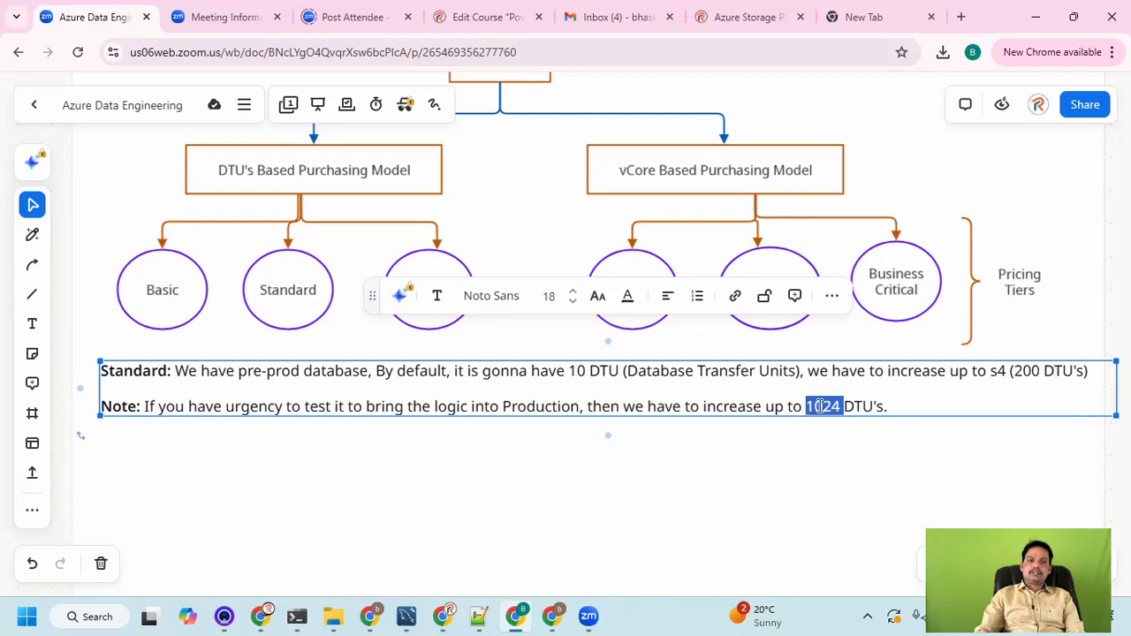
Start a second note paragraph below the first one, reading "Note: Once your activity is completed,".
click(942, 408)
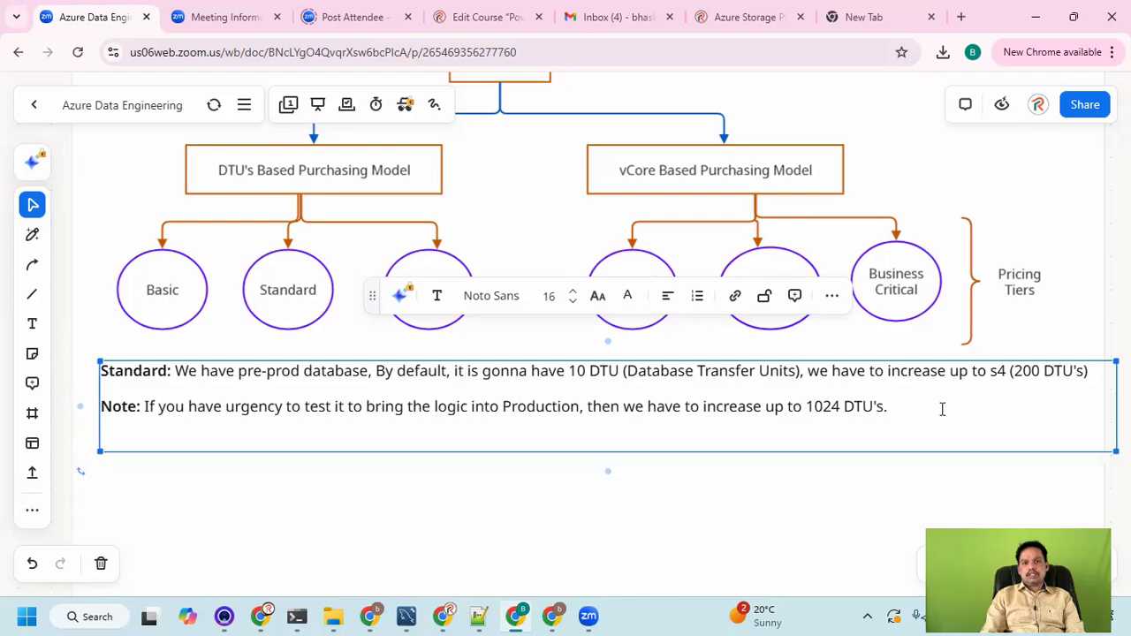
text(Note:)
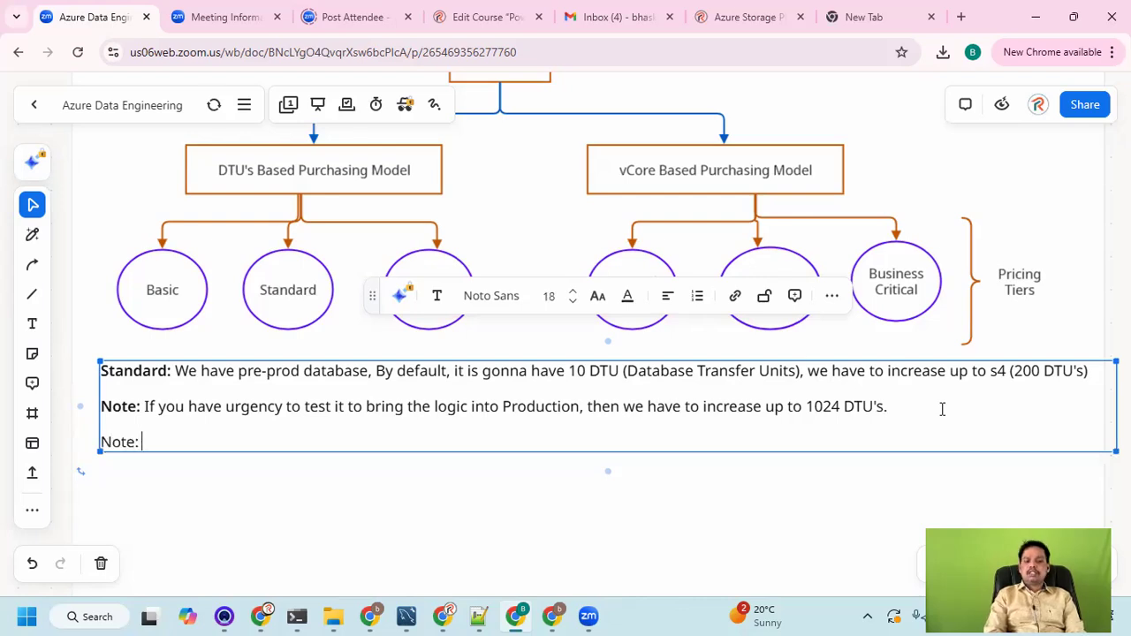
text( If)
key(BackSpace)
key(BackSpace)
text(O)
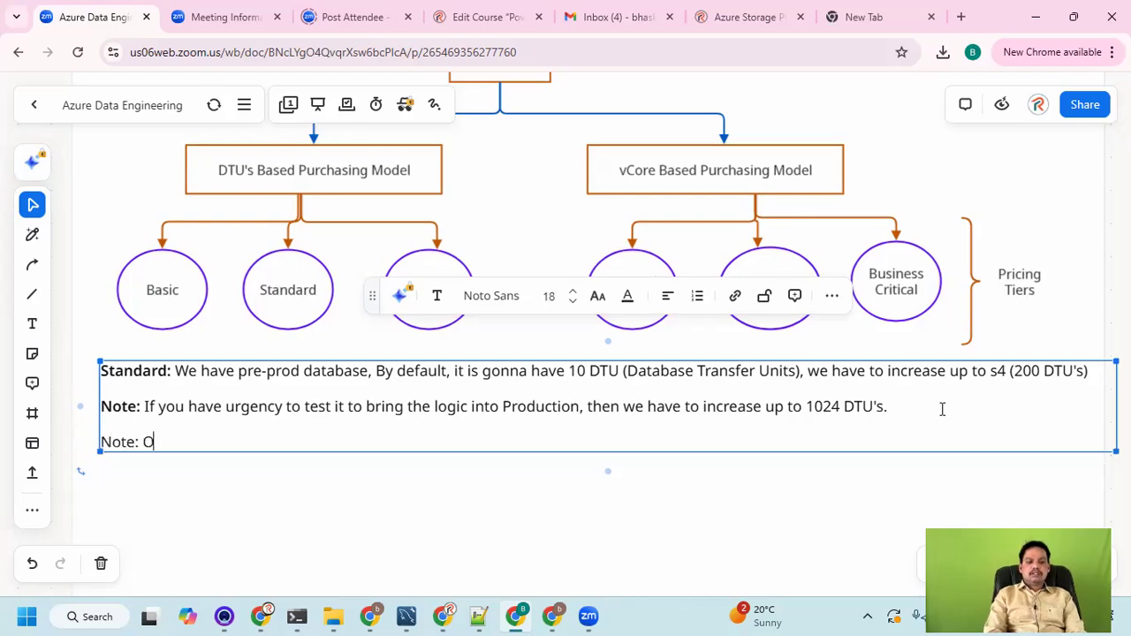
text(nce your act)
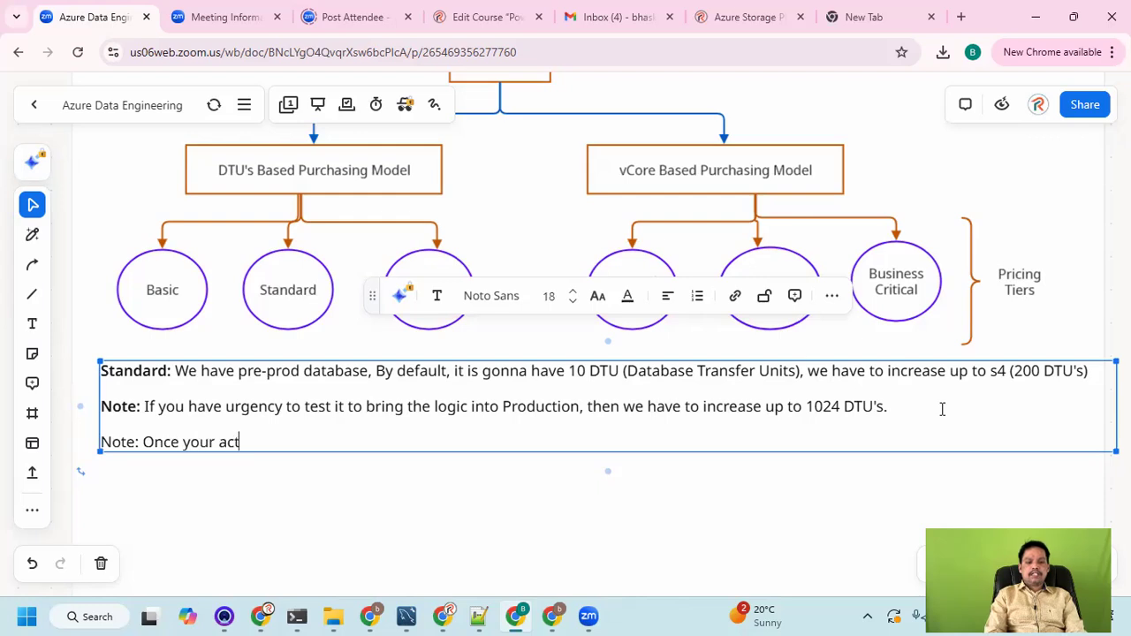
text(ivity is compl)
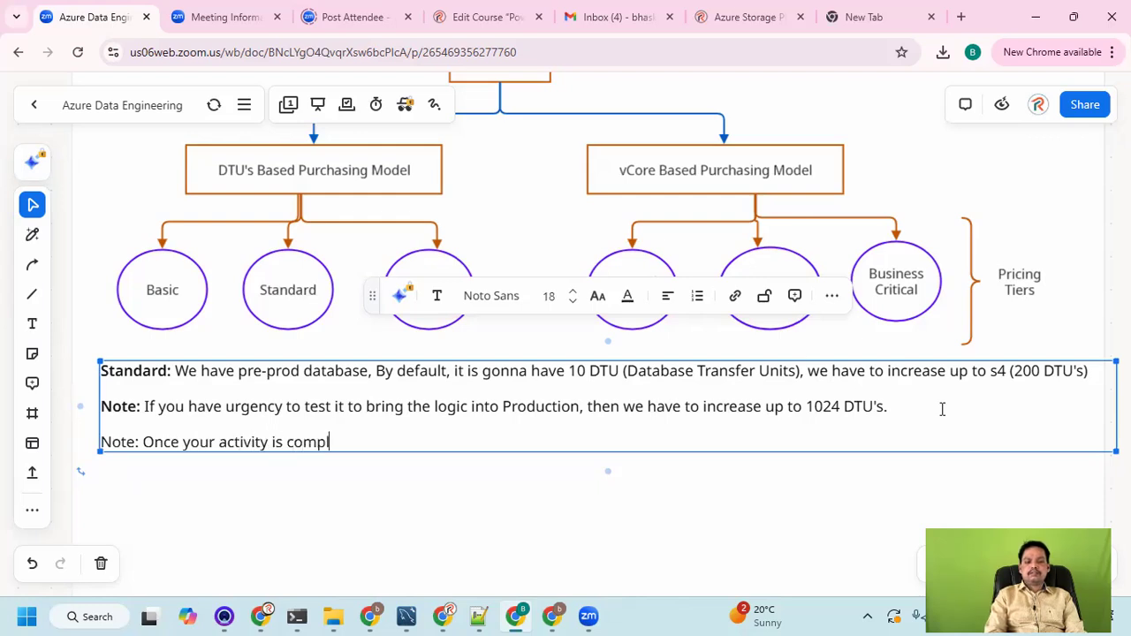
text(eted,)
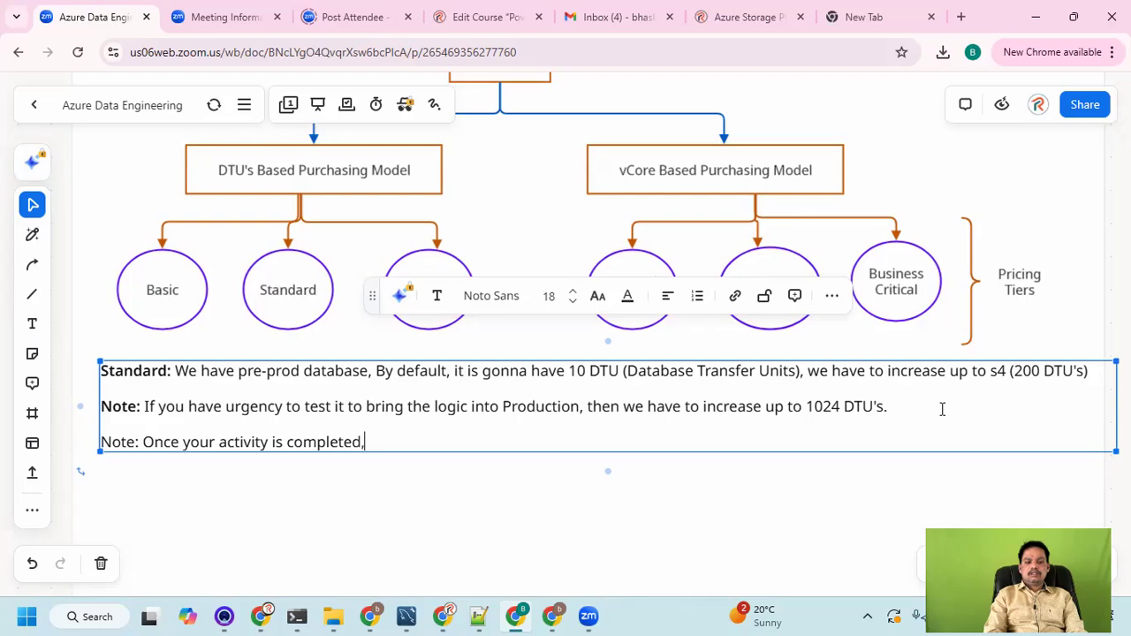
Complete the second note with "then make sure to downgrade your compute".
text( then mai)
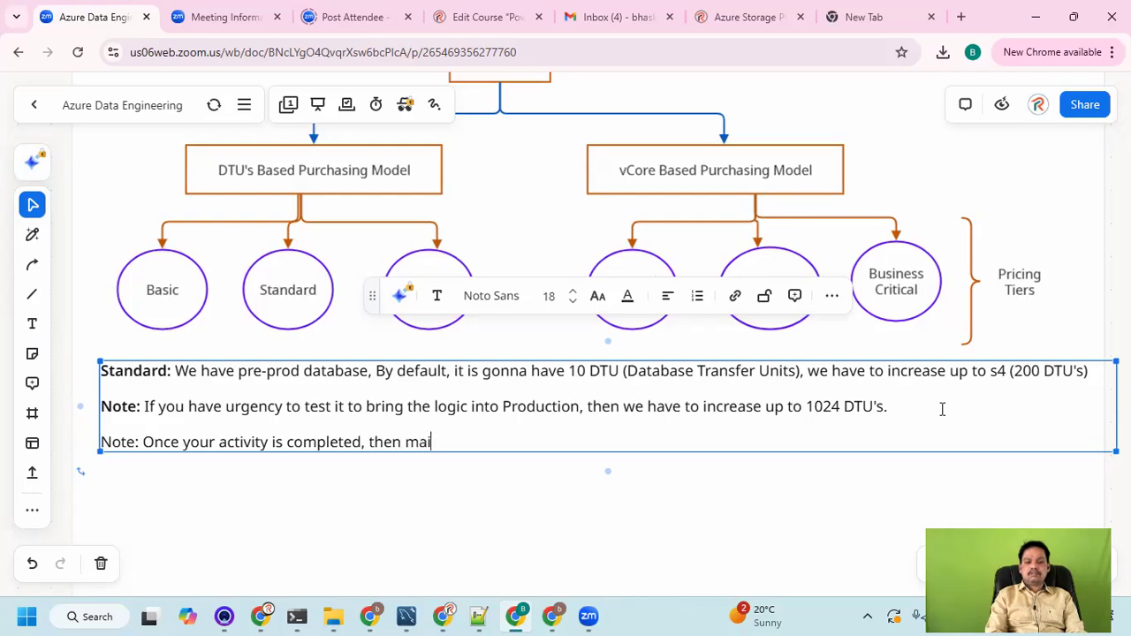
text(ke sure to )
text(dwon)
key(BackSpace)
key(BackSpace)
key(BackSpace)
text(own)
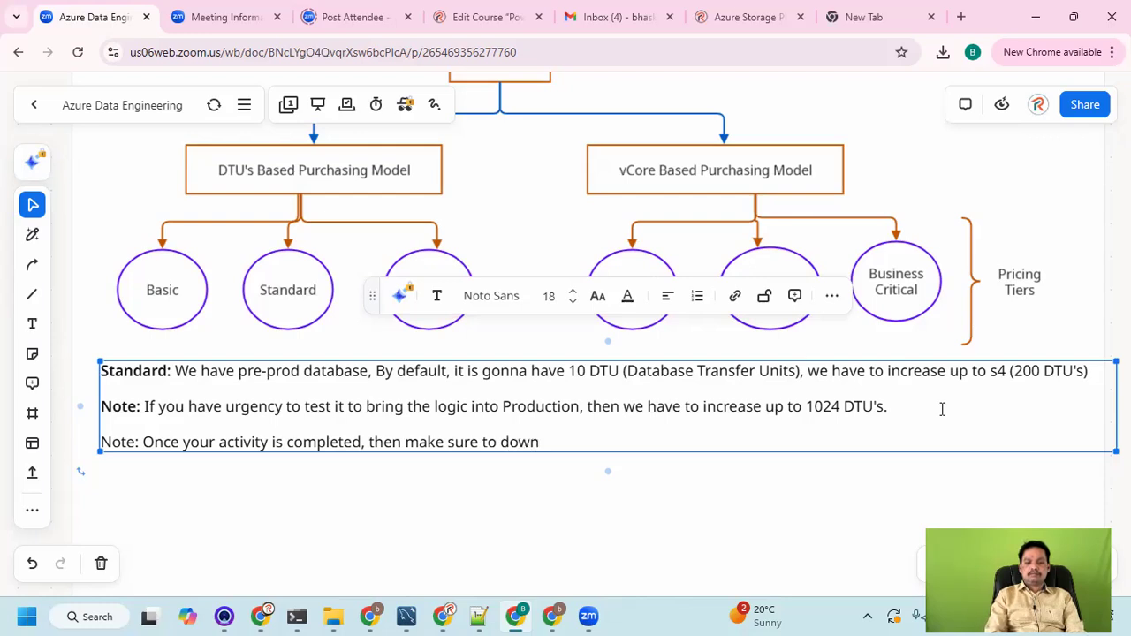
text(graded)
key(BackSpace)
text(your)
key(BackSpace)
key(BackSpace)
text(our)
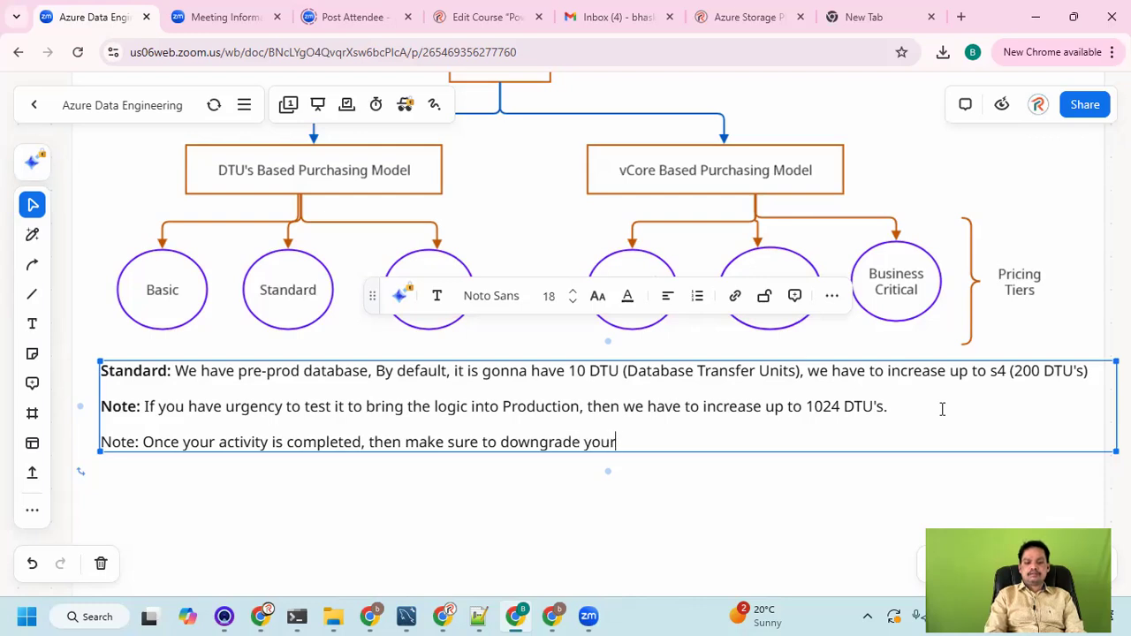
text( compute)
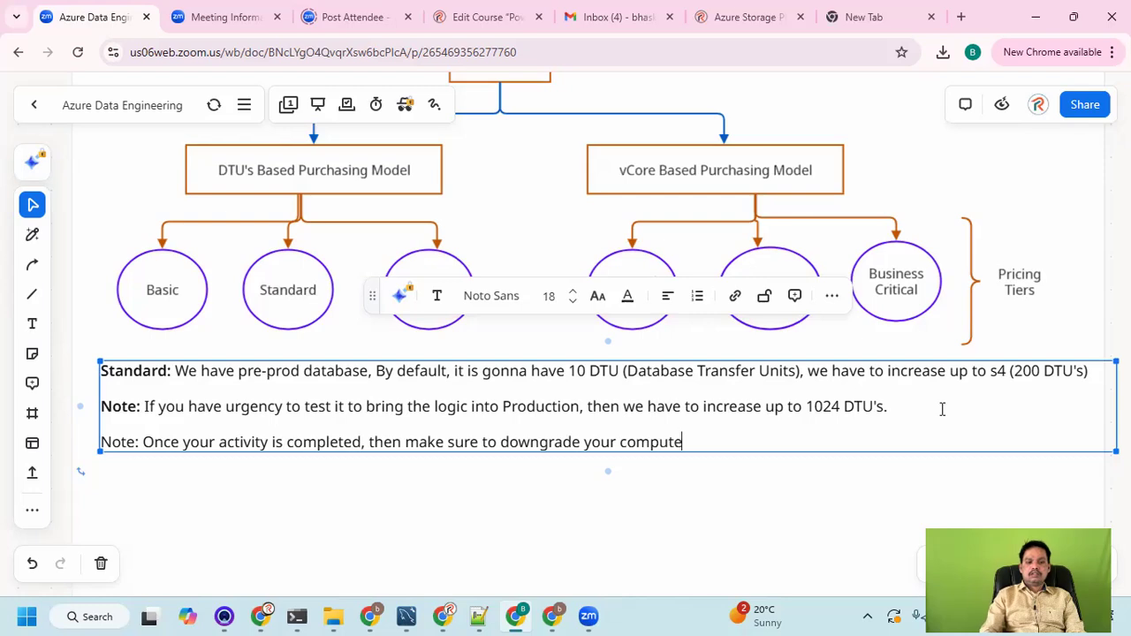
Bold the "Note:" label of the second note and leave the text box.
drag(141, 442, 83, 446)
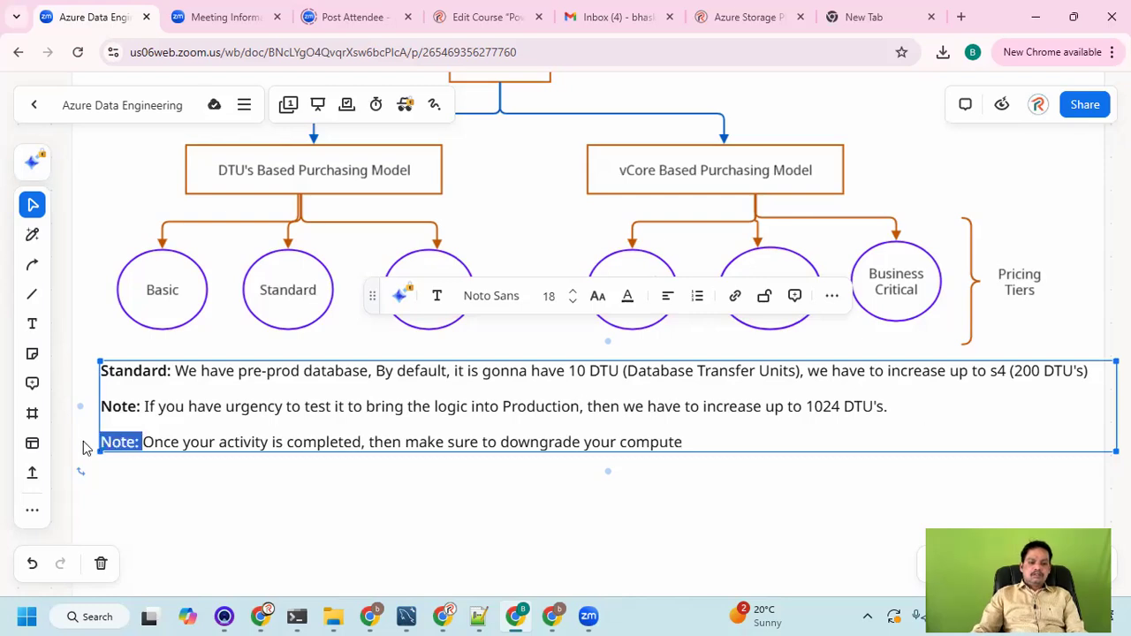
key(ctrl+b)
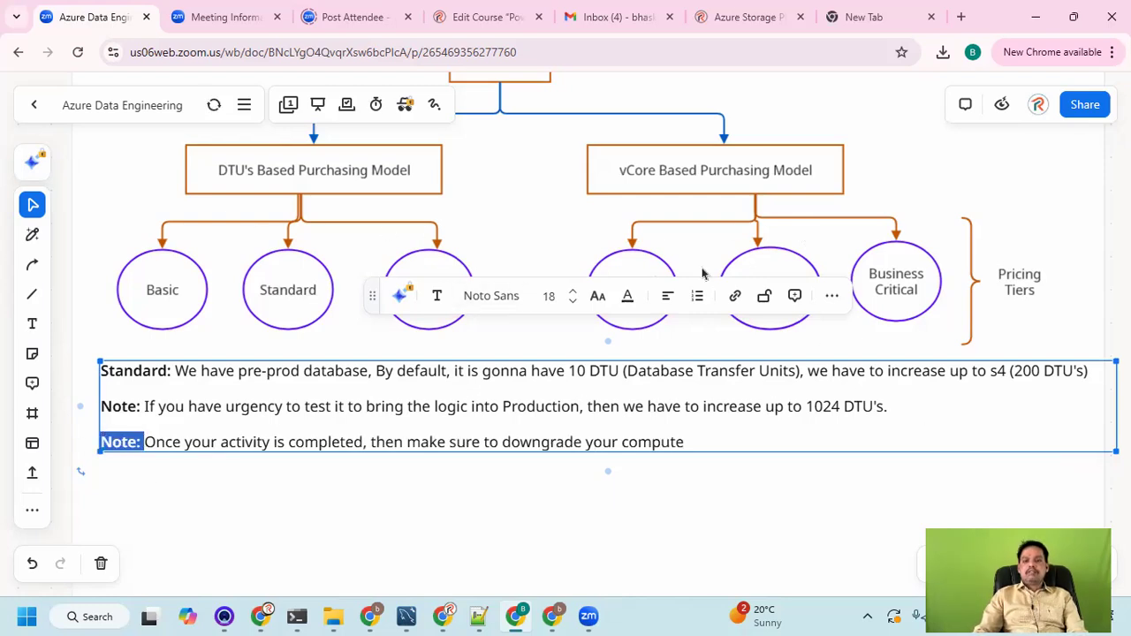
click(741, 488)
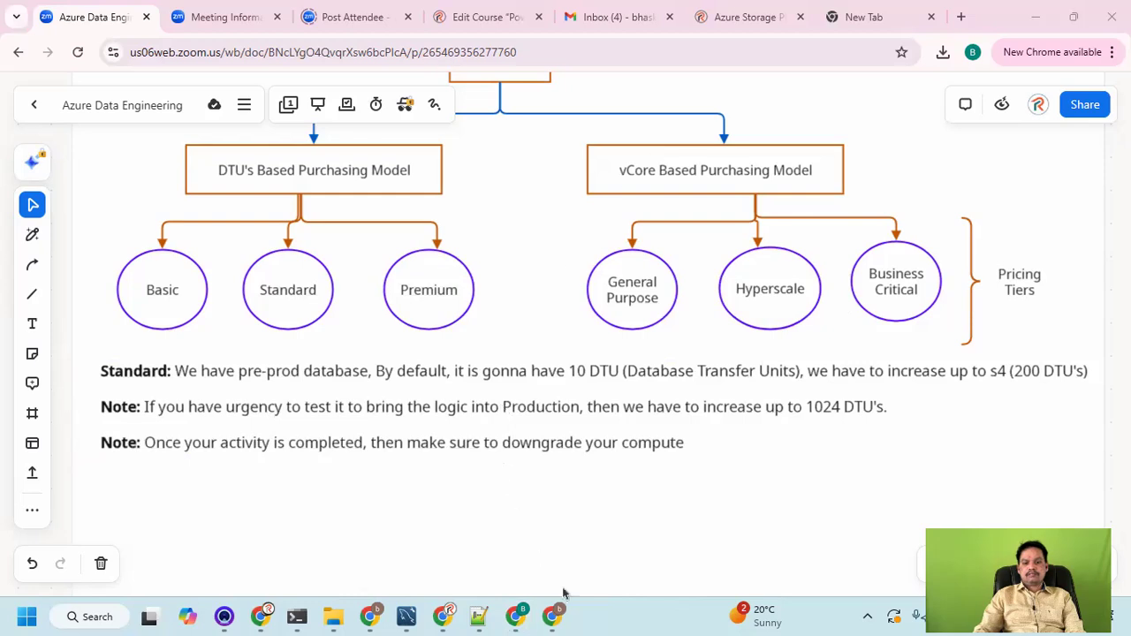
Switch to the Azure portal browser window, load the portal.azure.com home page and open the SQL databases list.
click(553, 614)
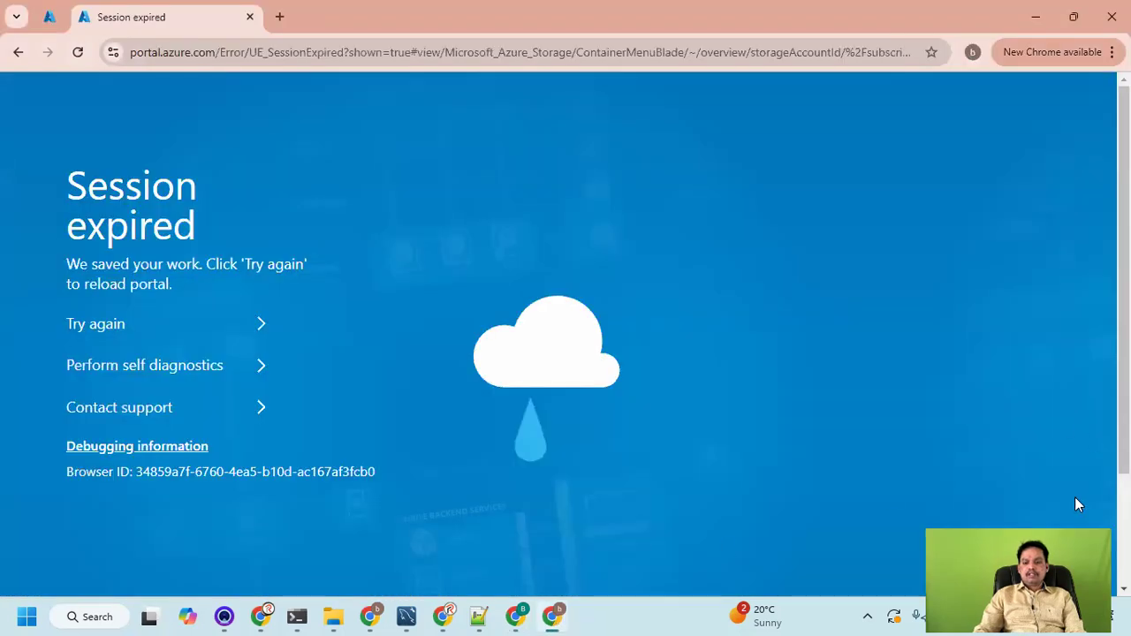
click(176, 55)
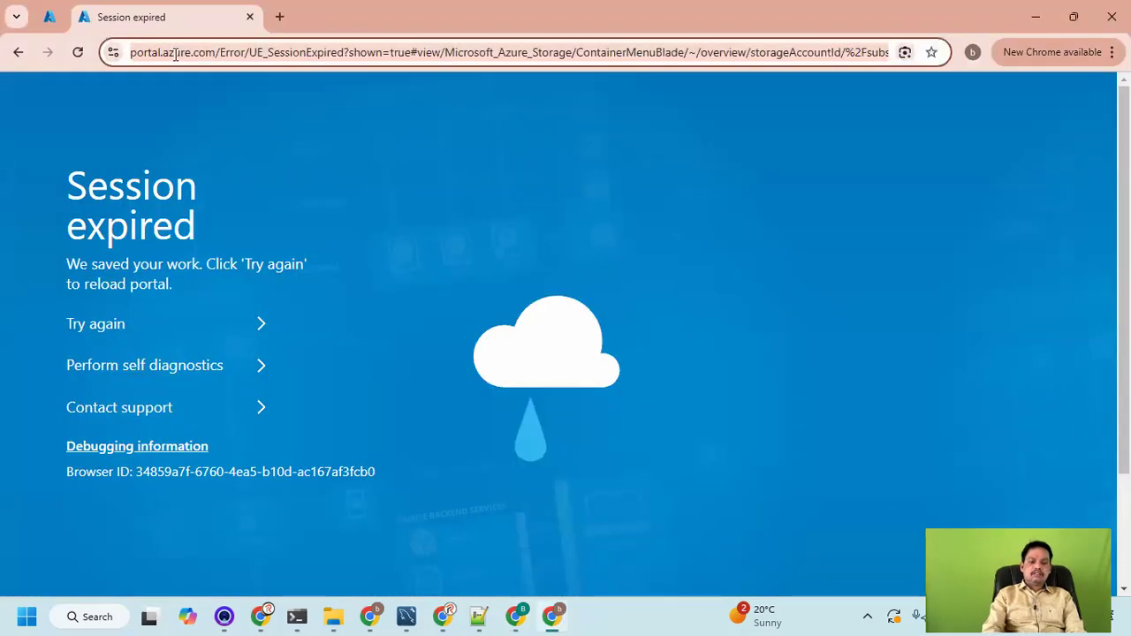
text(port)
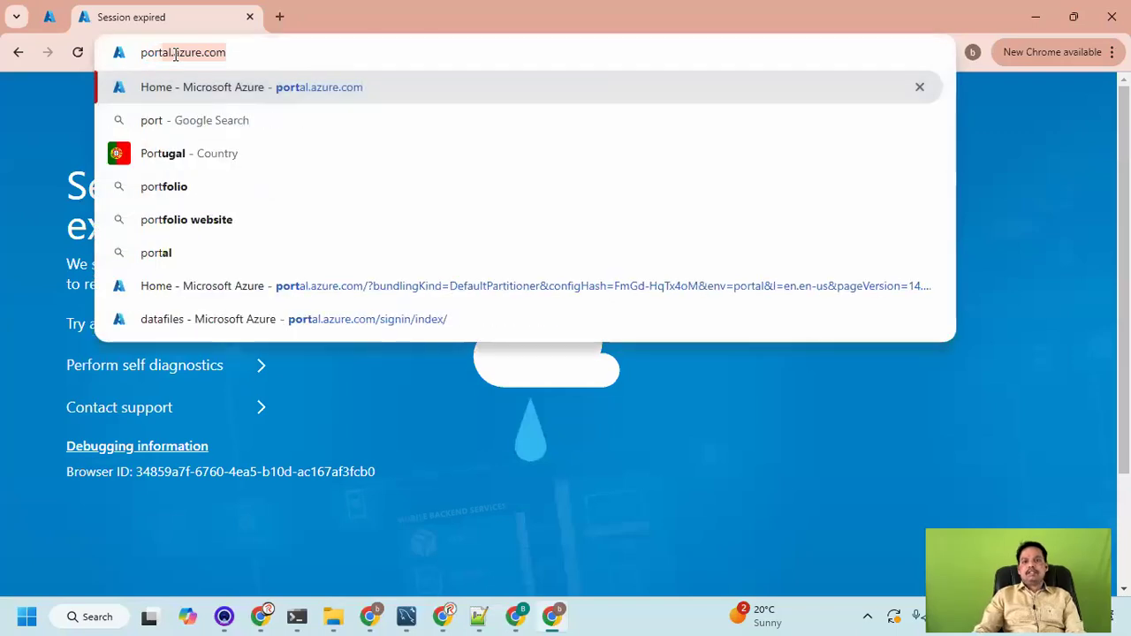
key(Return)
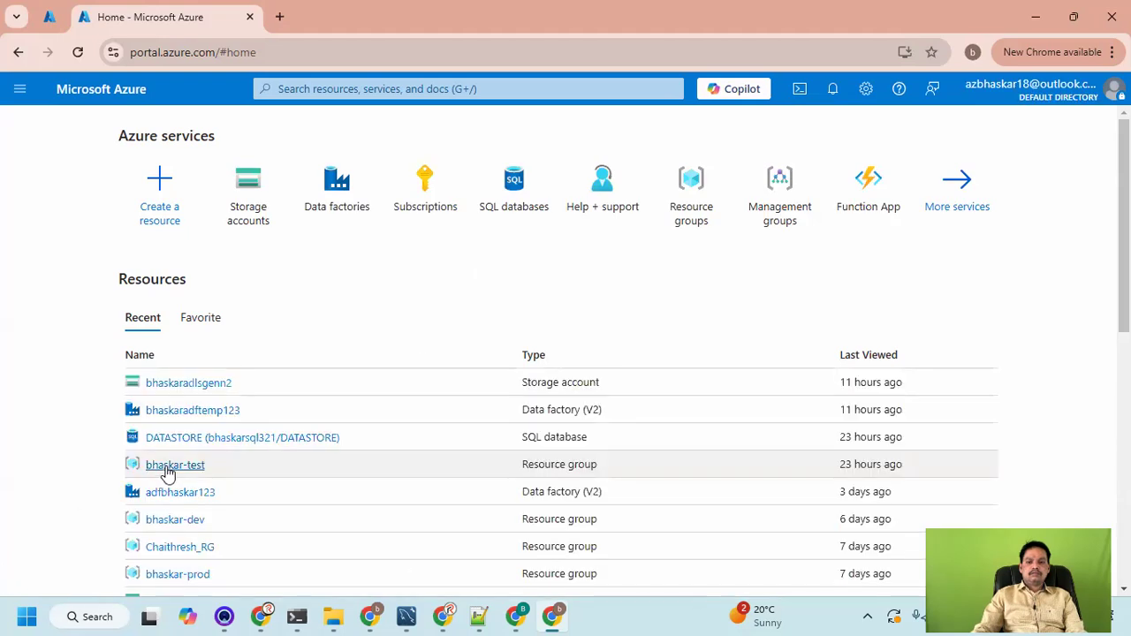
click(515, 187)
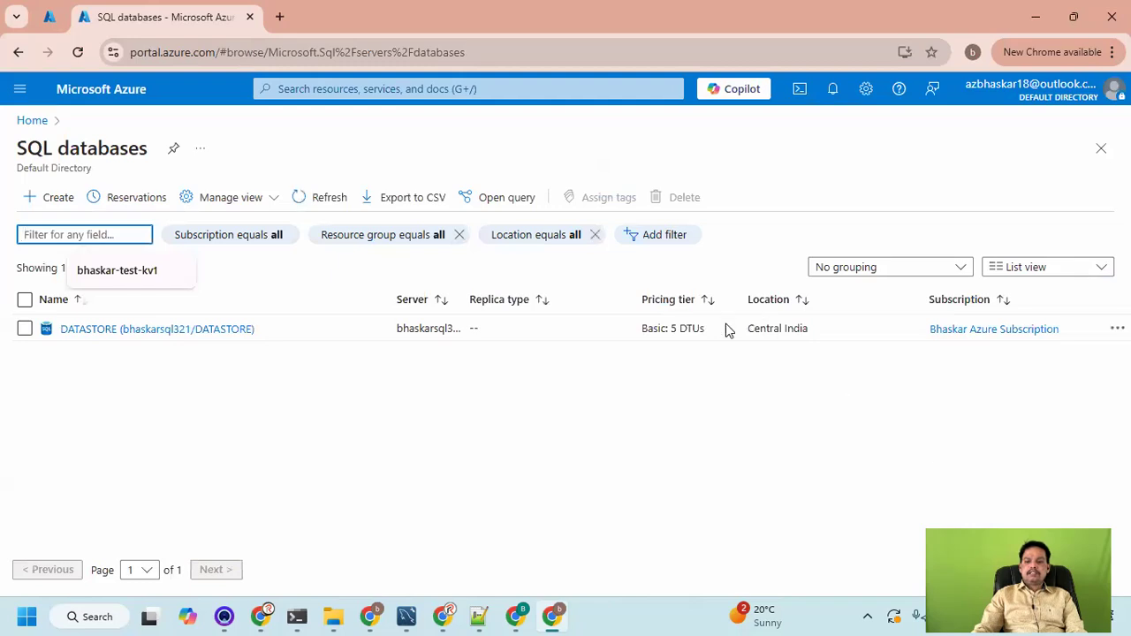
Highlight the pricing tier of the DATASTORE database in the list.
drag(643, 331, 706, 330)
click(669, 387)
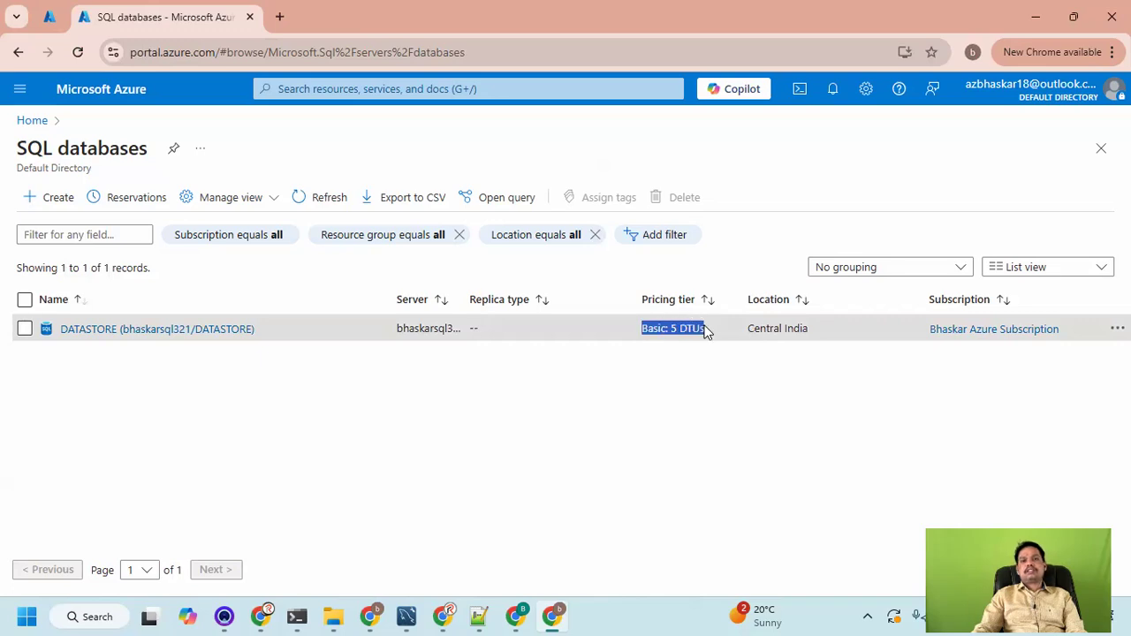
click(512, 424)
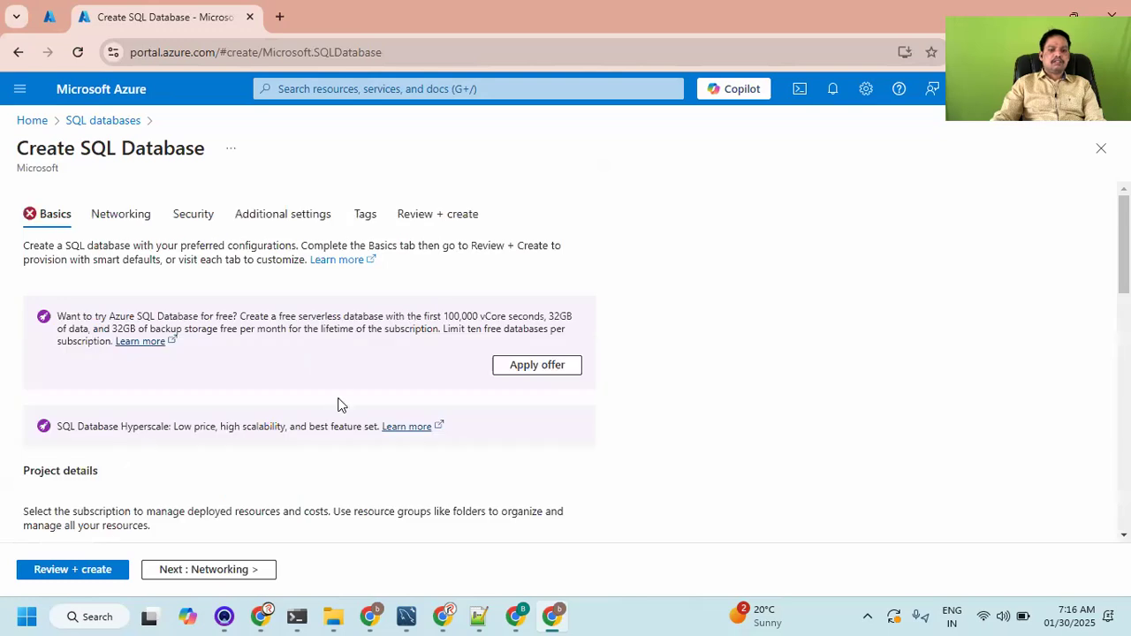
Look through the Create SQL Database form and choose bhaskar-test as the resource group.
scroll(339, 402, down, 2)
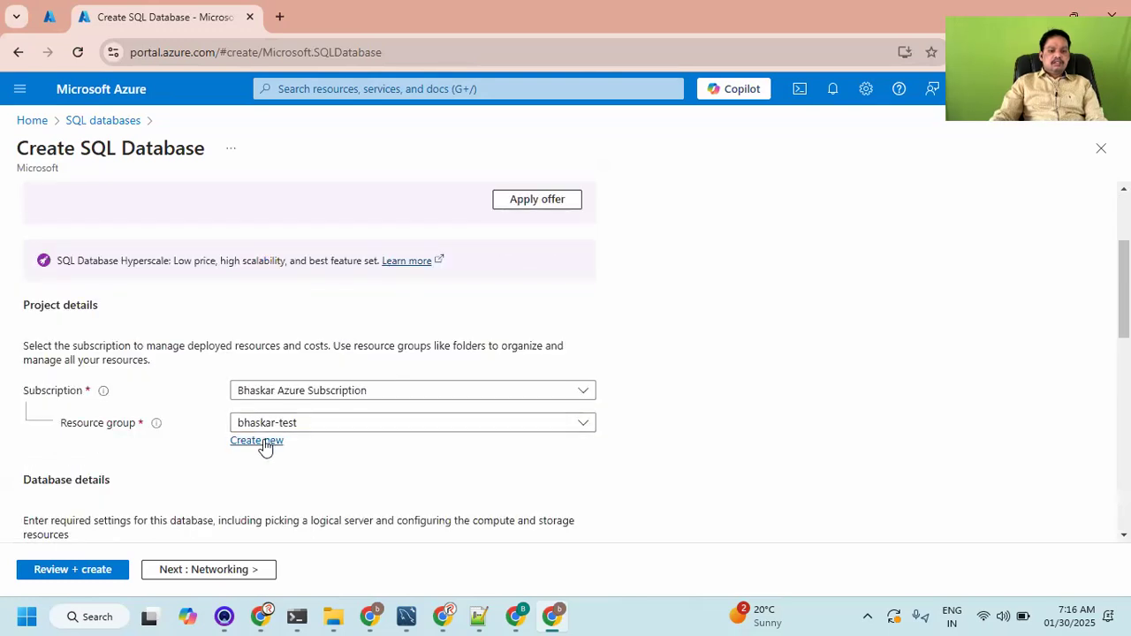
scroll(265, 433, down, 15)
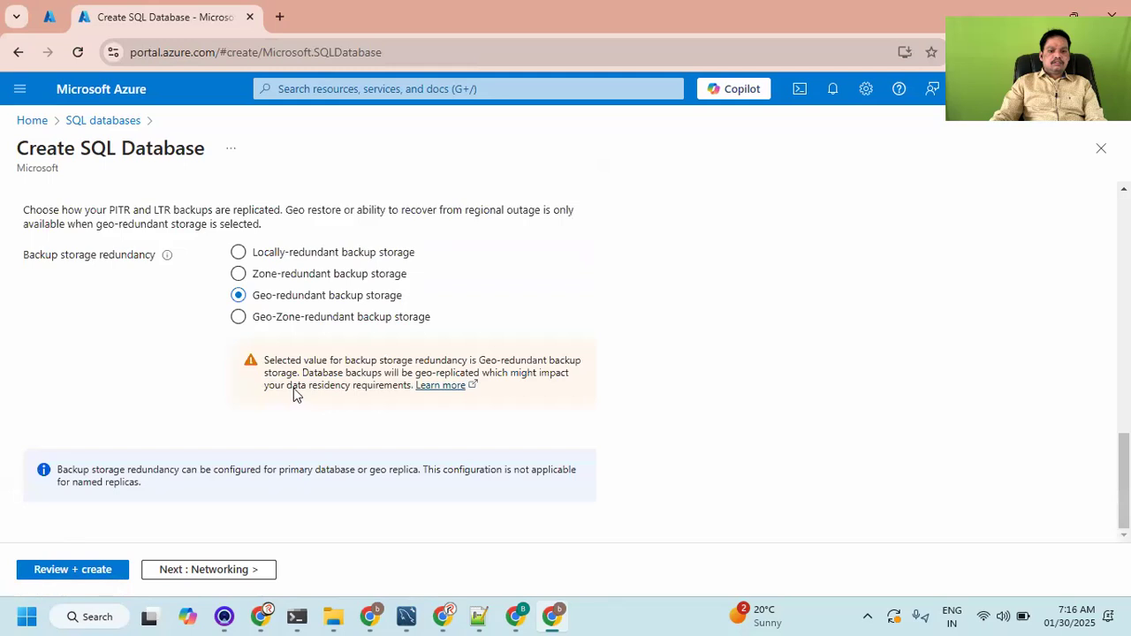
scroll(475, 374, up, 17)
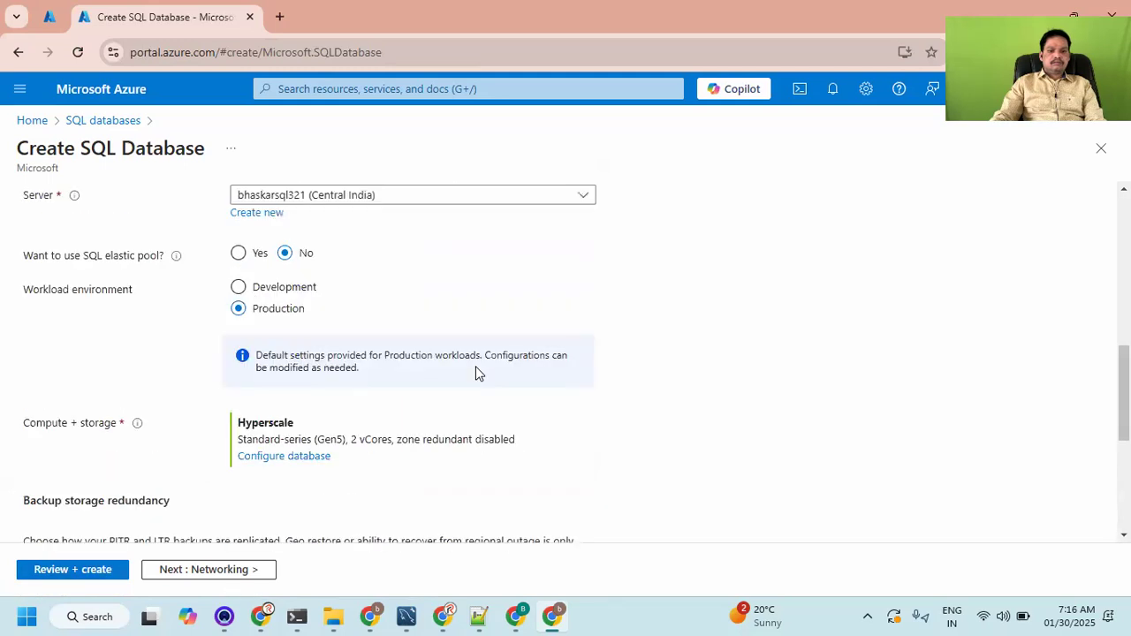
scroll(295, 446, down, 3)
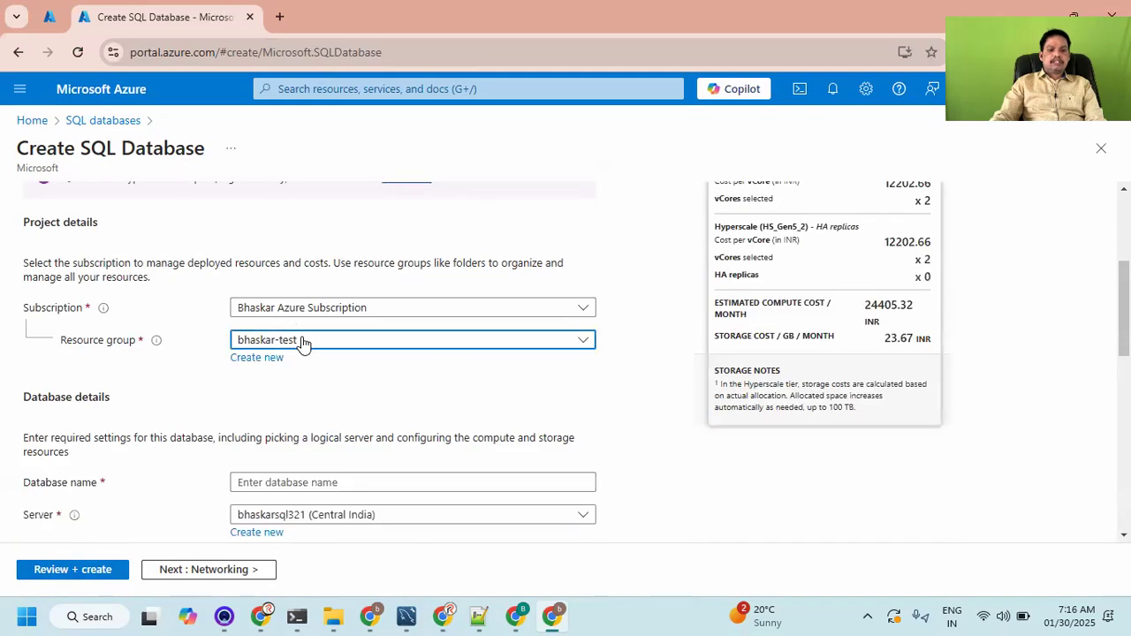
click(302, 342)
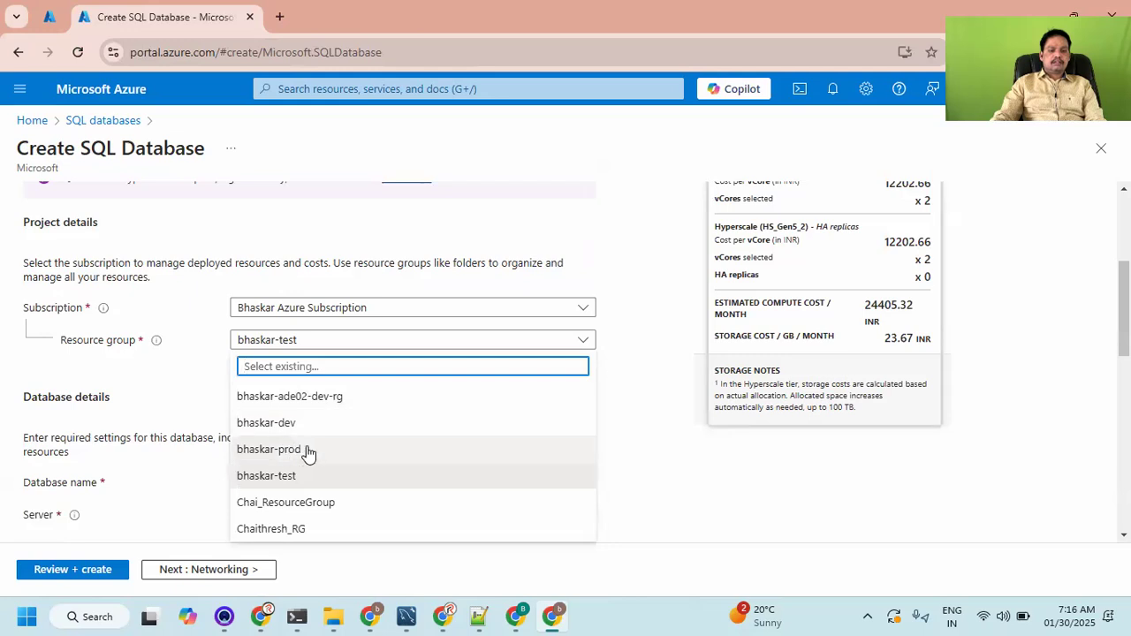
click(277, 478)
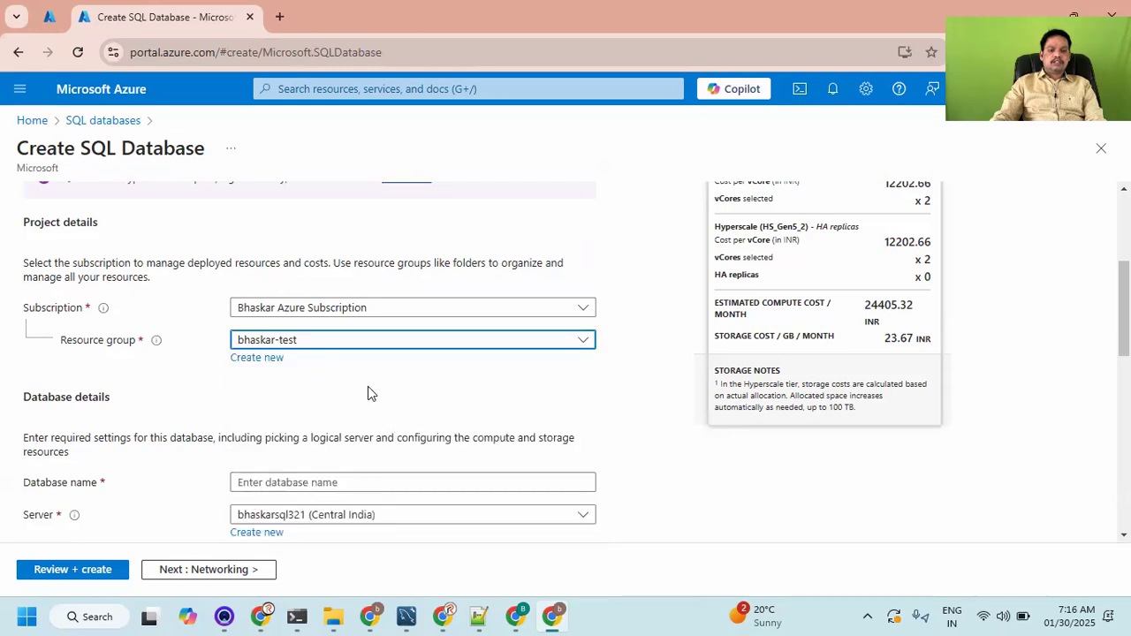
Name the new database SOURCE.
scroll(368, 393, down, 2)
click(269, 316)
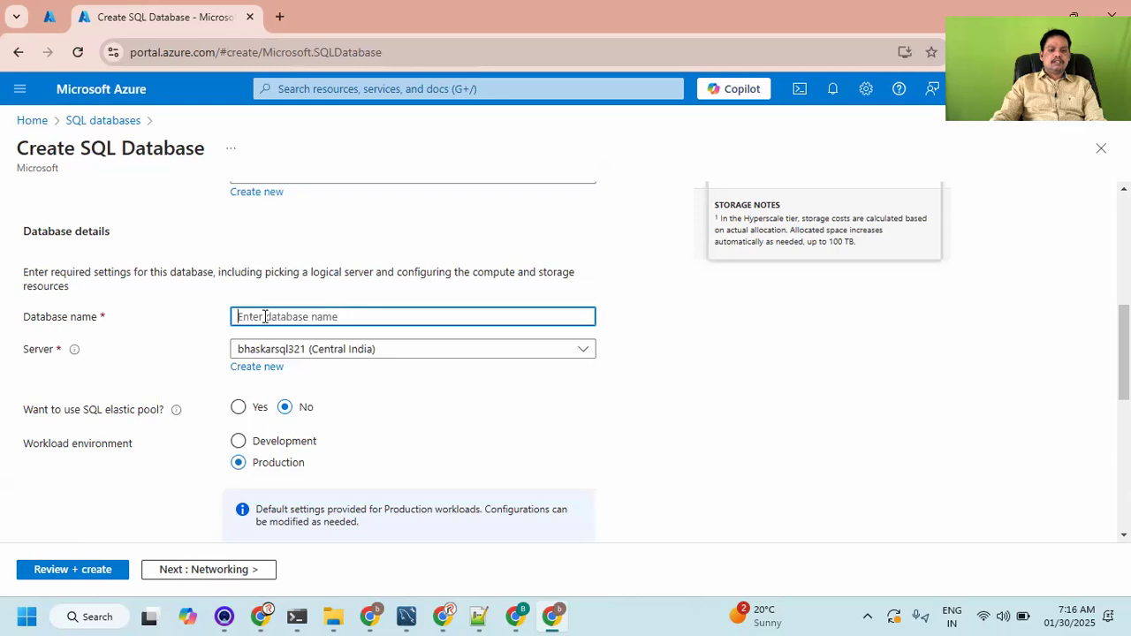
text(SOURCE)
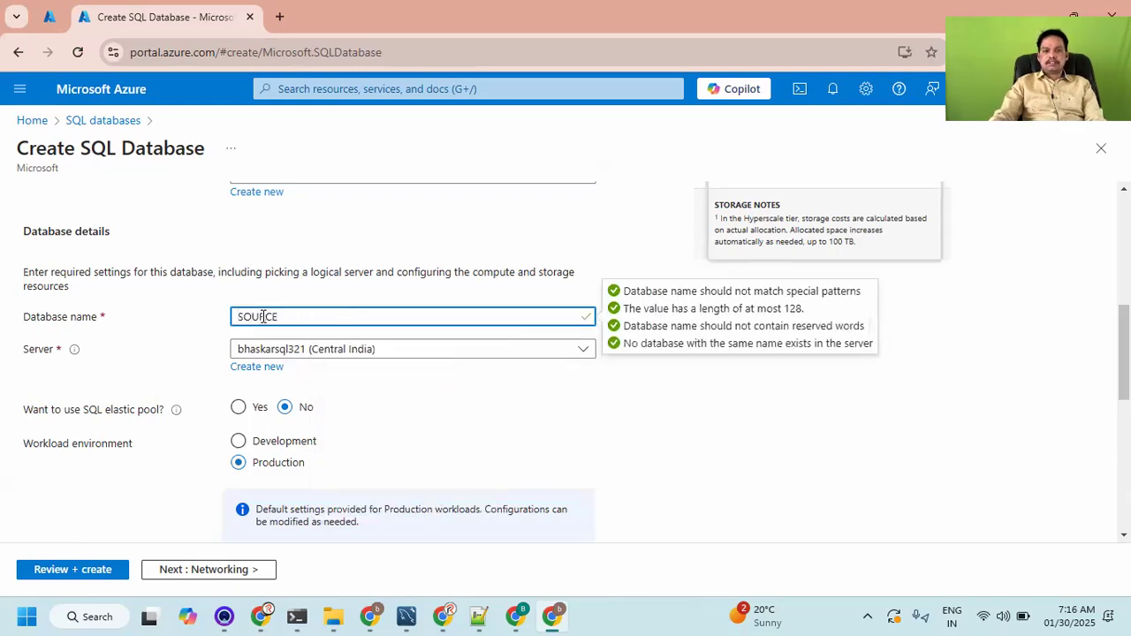
click(186, 358)
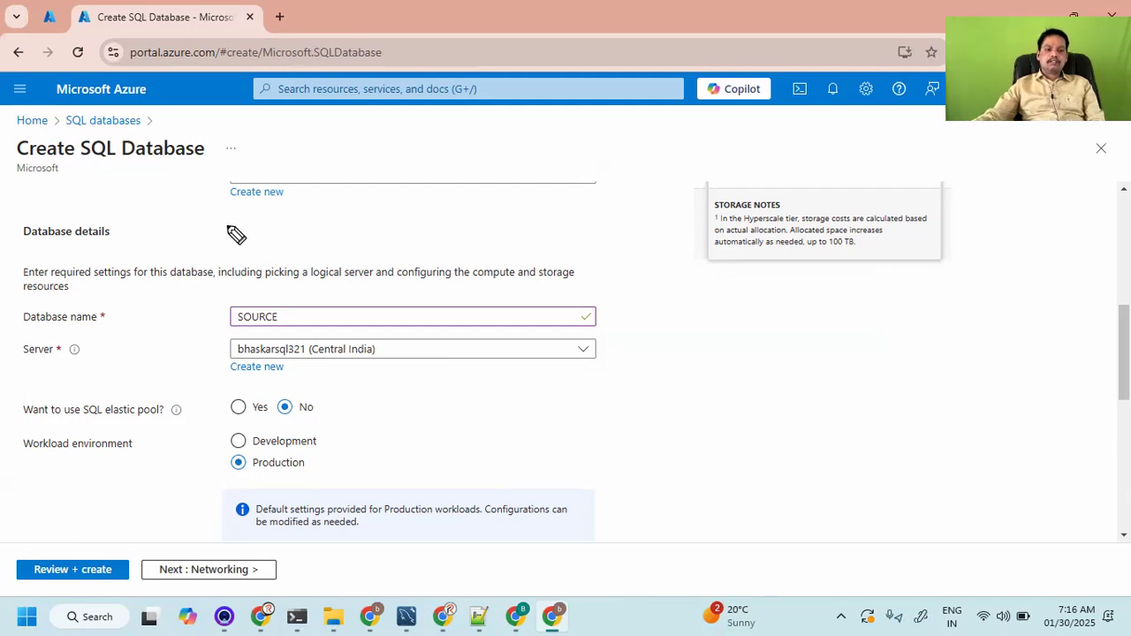
Underline and circle the selected server's name in red and draw an arrow pointing at it.
drag(205, 361, 330, 380)
mouse_move(292, 329)
mouse_down()
mouse_move(235, 330)
mouse_move(301, 334)
mouse_up()
mouse_move(343, 272)
mouse_down()
mouse_move(307, 318)
mouse_move(332, 317)
mouse_up()
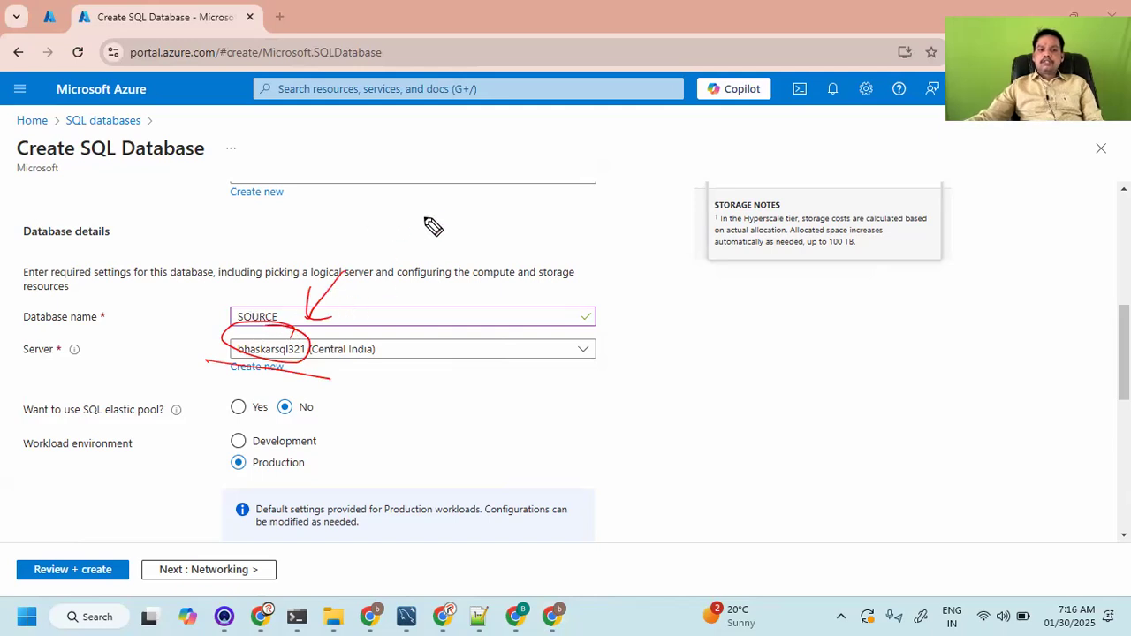
Sketch a labelled server enclosing three databases, tick the server field, and erase all the red annotations.
mouse_move(387, 198)
mouse_down()
mouse_move(402, 212)
mouse_move(477, 223)
mouse_up()
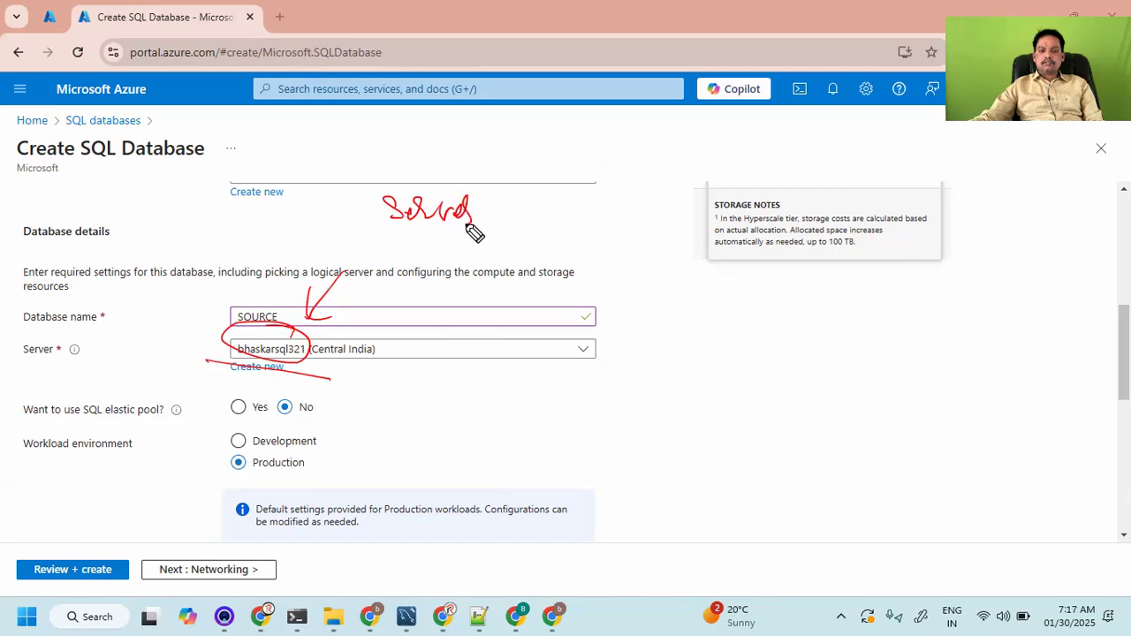
mouse_move(405, 237)
mouse_down()
mouse_move(483, 251)
mouse_move(442, 273)
mouse_move(480, 297)
mouse_move(504, 297)
mouse_move(477, 317)
mouse_up()
mouse_move(519, 246)
mouse_down()
mouse_move(416, 245)
mouse_move(518, 351)
mouse_move(511, 235)
mouse_up()
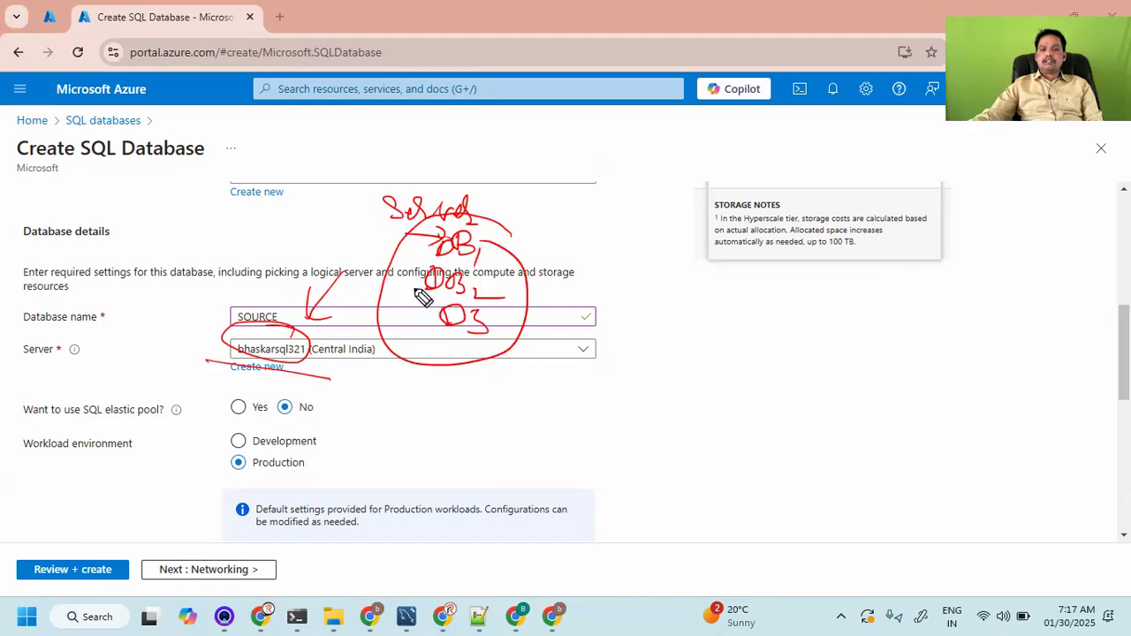
mouse_move(188, 333)
mouse_down()
mouse_move(204, 349)
mouse_move(261, 326)
mouse_up()
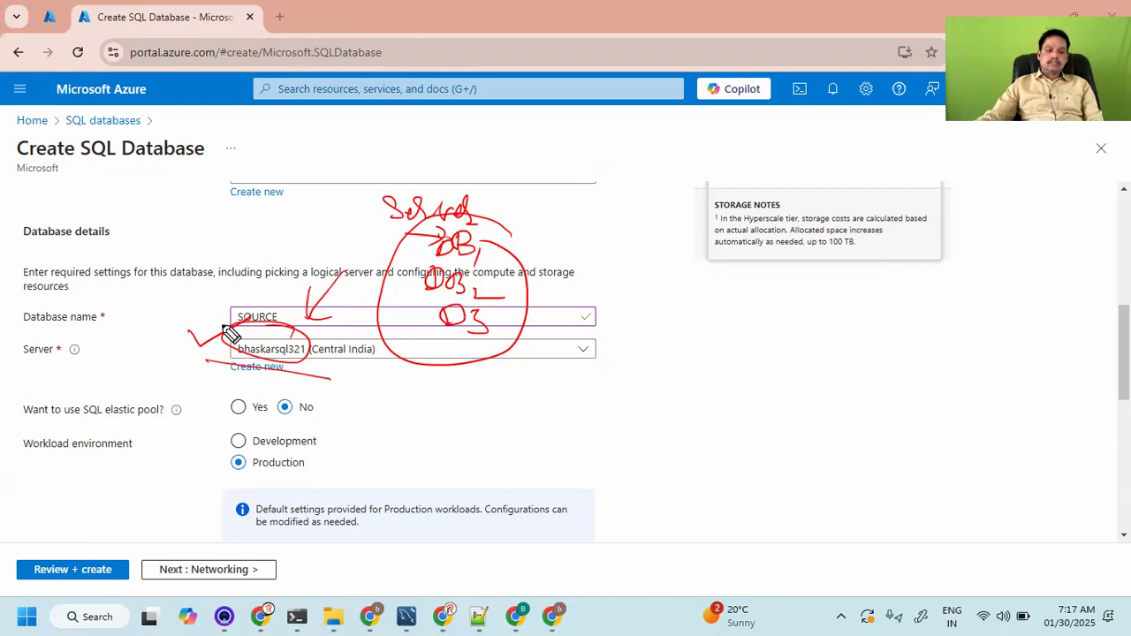
key(e)
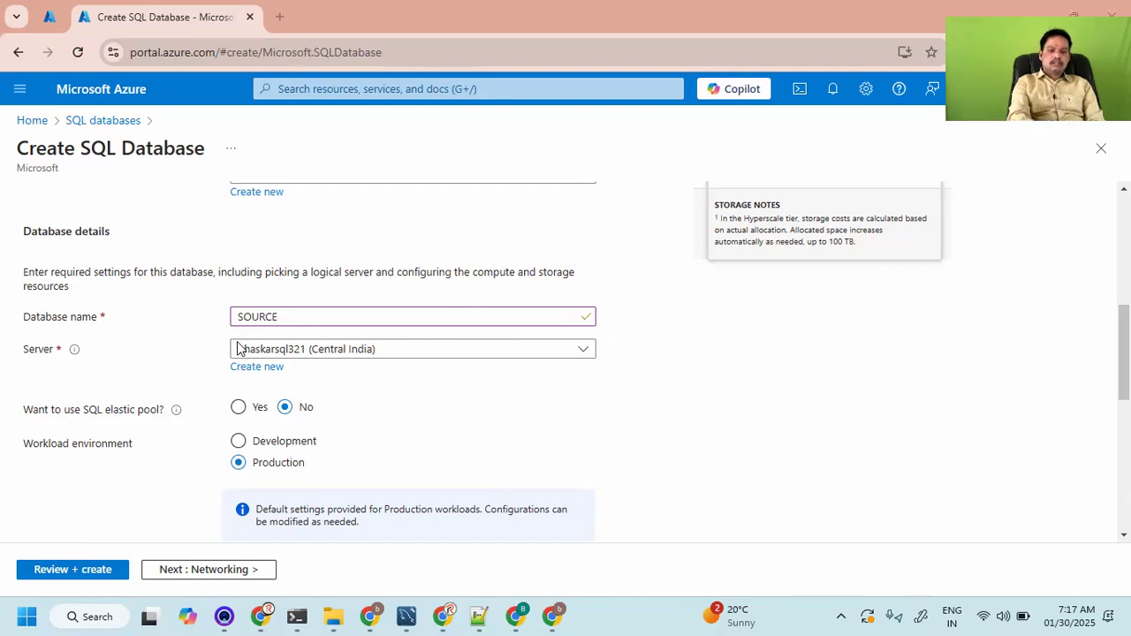
Set the database's workload environment to Development.
click(238, 440)
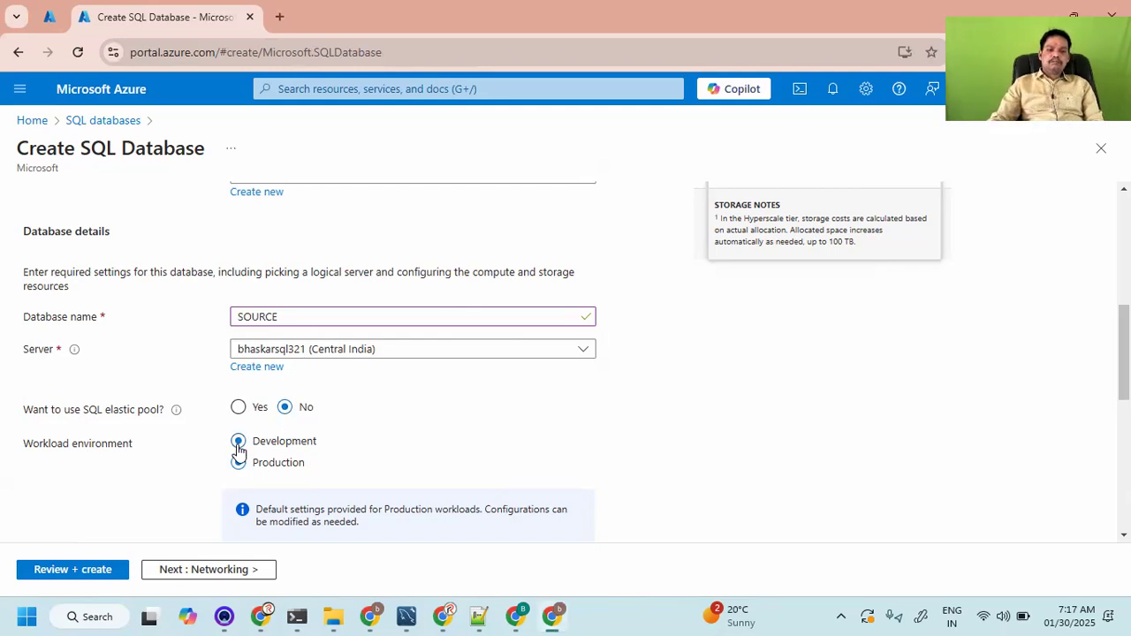
scroll(333, 377, down, 1)
scroll(335, 379, down, 3)
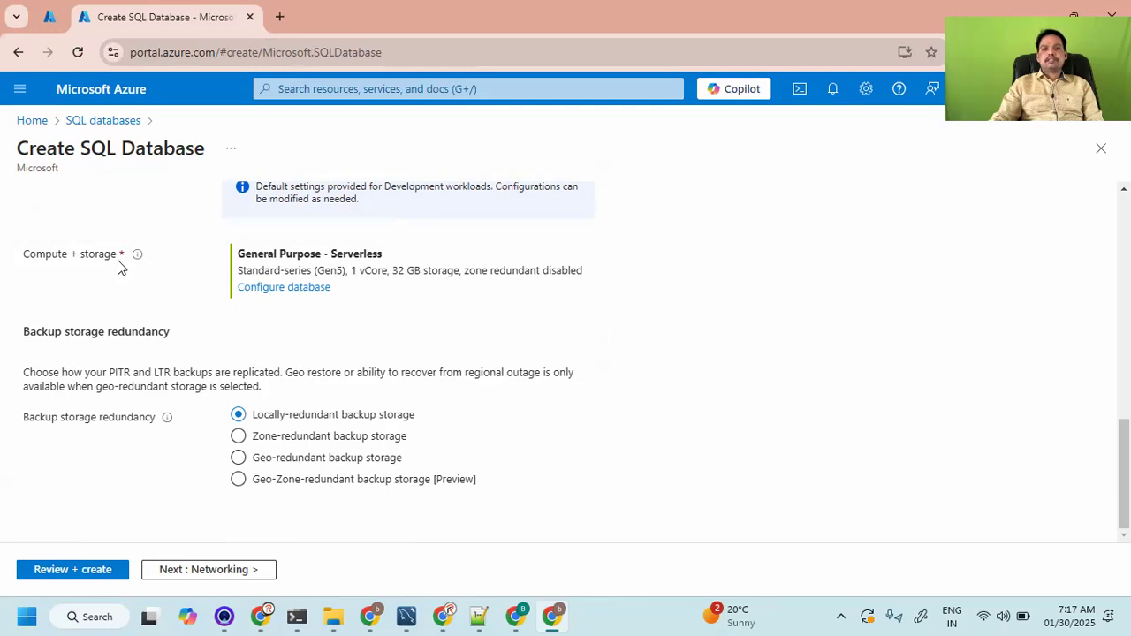
Open the database's compute and storage configuration, try the Basic service tier and set it to Standard (Budget friendly).
click(262, 290)
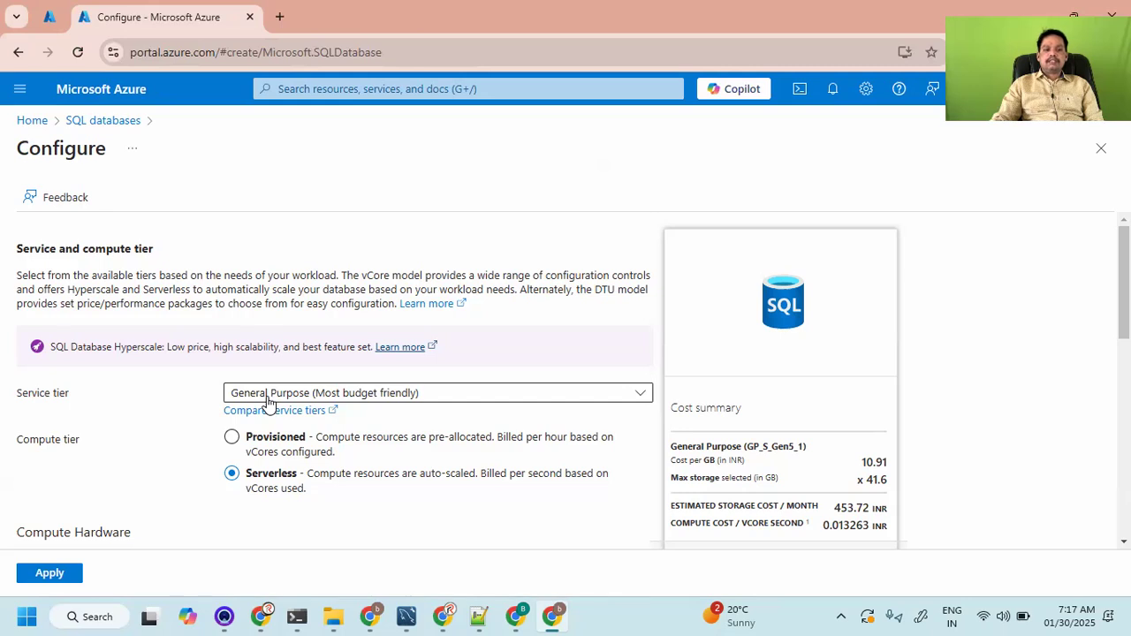
scroll(268, 403, down, 1)
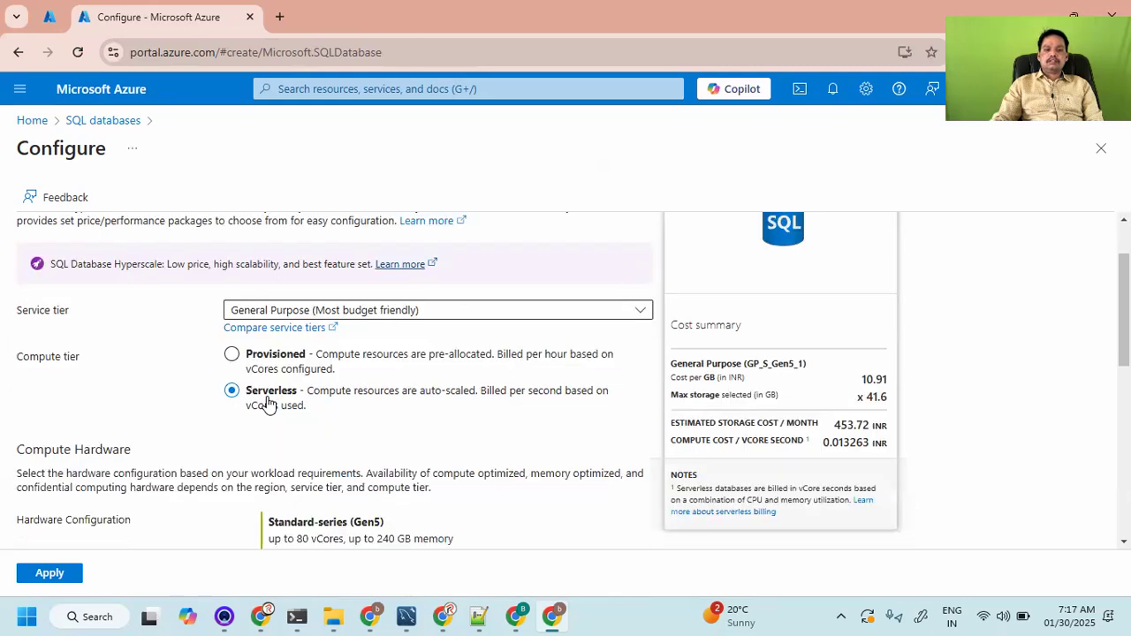
click(315, 311)
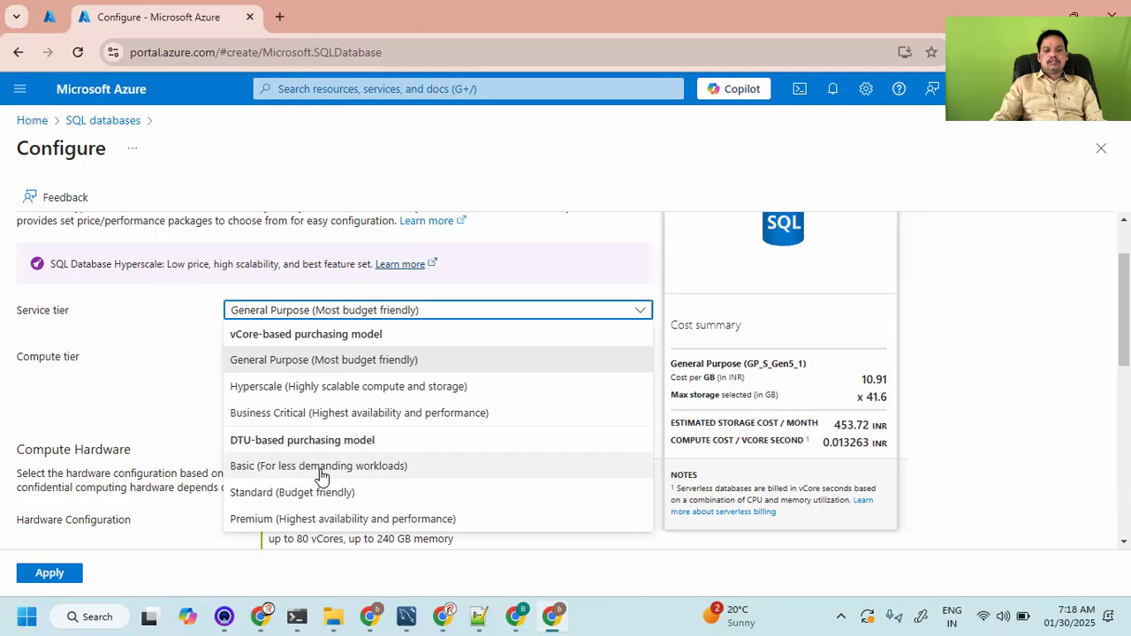
click(301, 469)
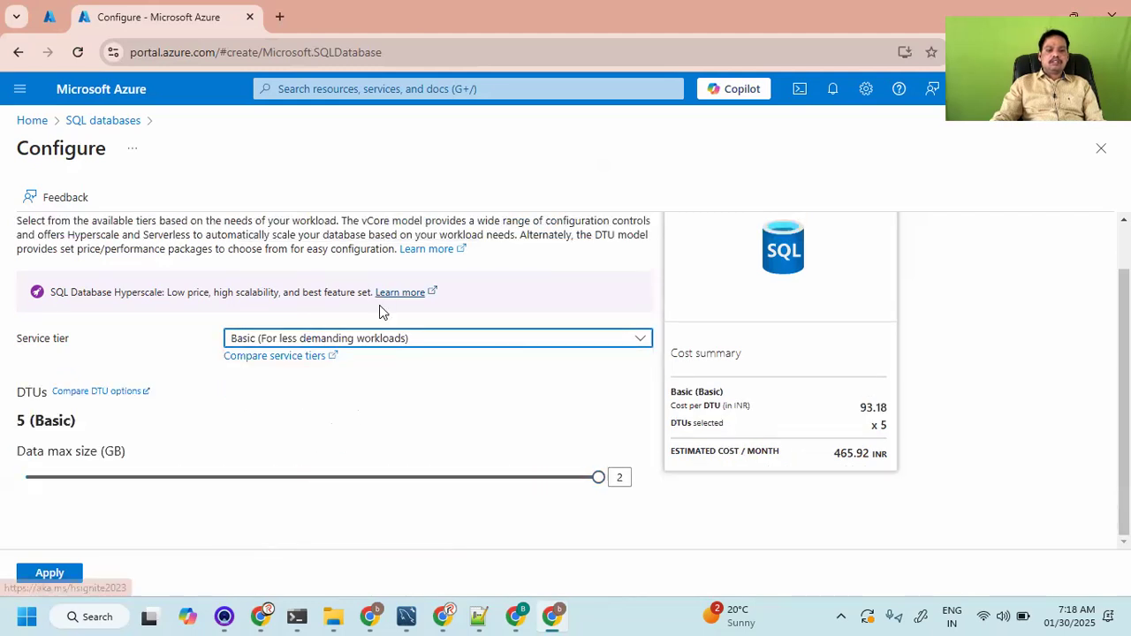
click(382, 339)
click(292, 521)
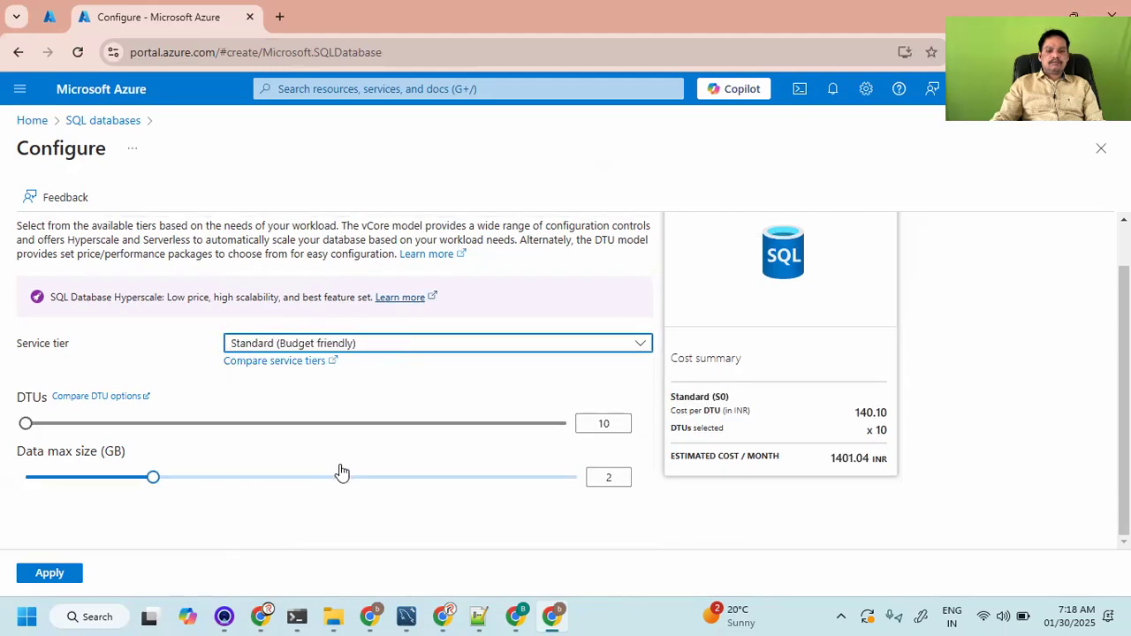
Raise the DTUs to 3000, highlight the estimated monthly cost, and raise the data max size to 1024 GB.
click(27, 425)
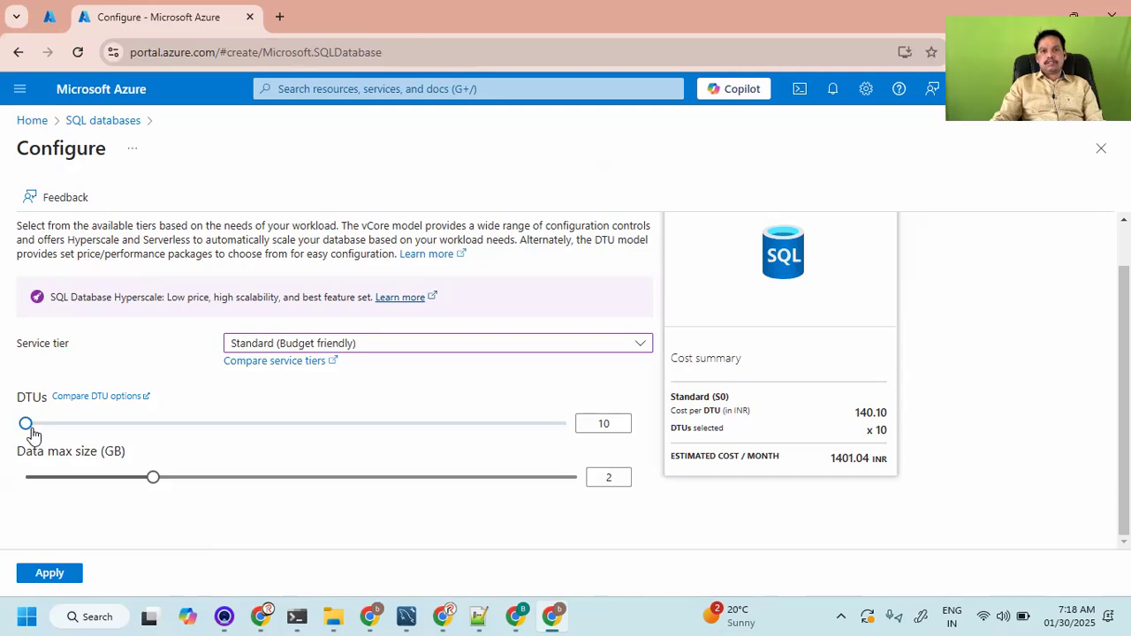
drag(28, 425, 586, 424)
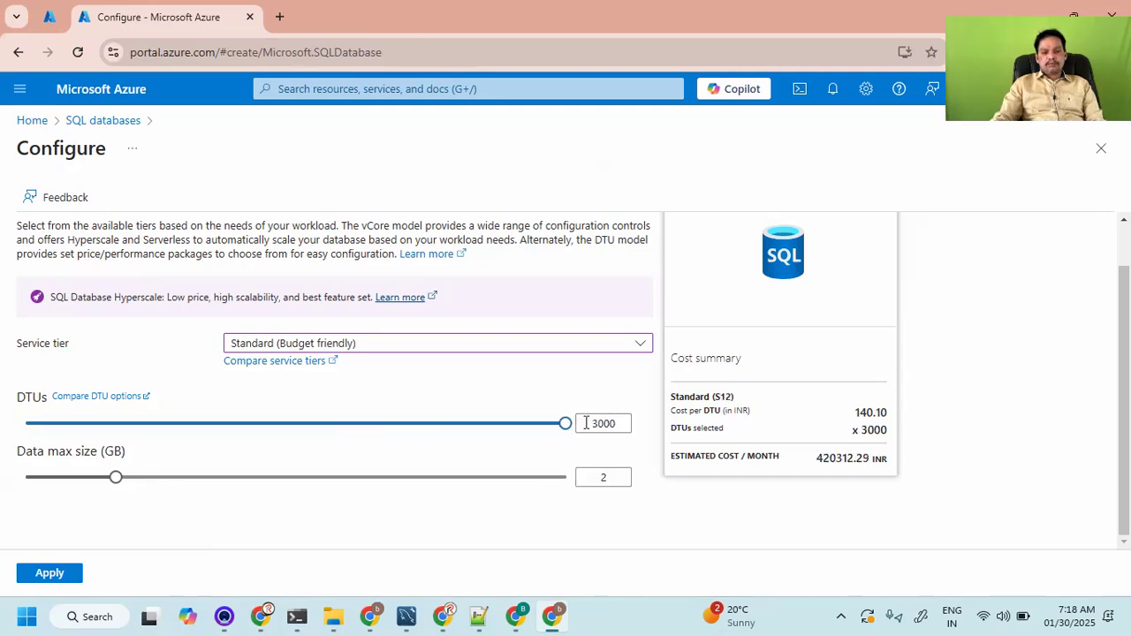
double_click(593, 424)
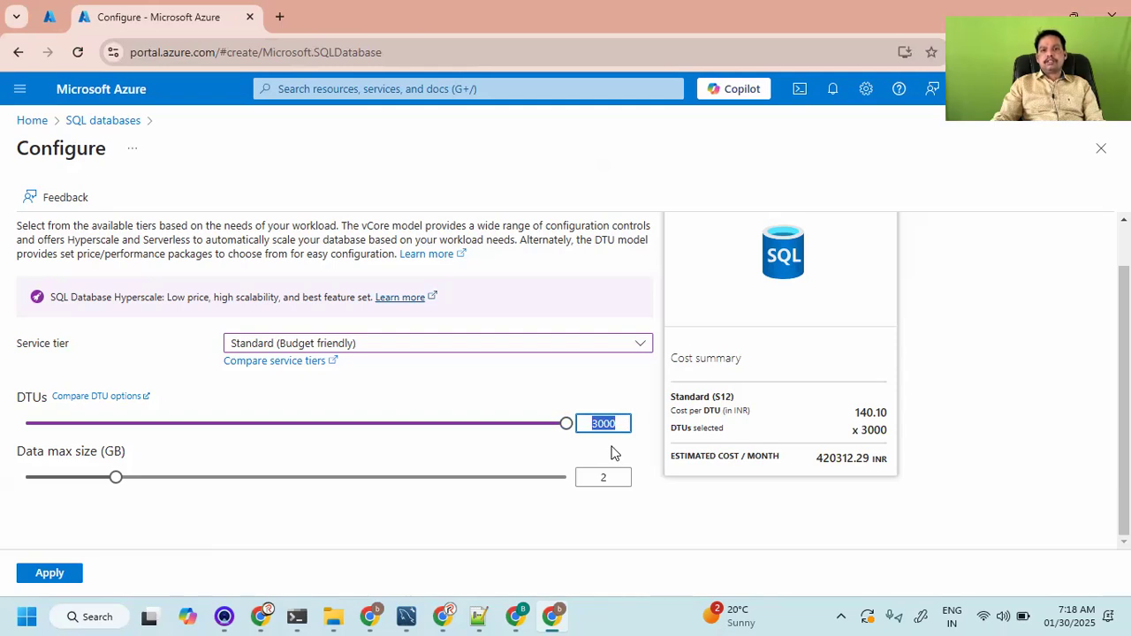
drag(818, 457, 849, 458)
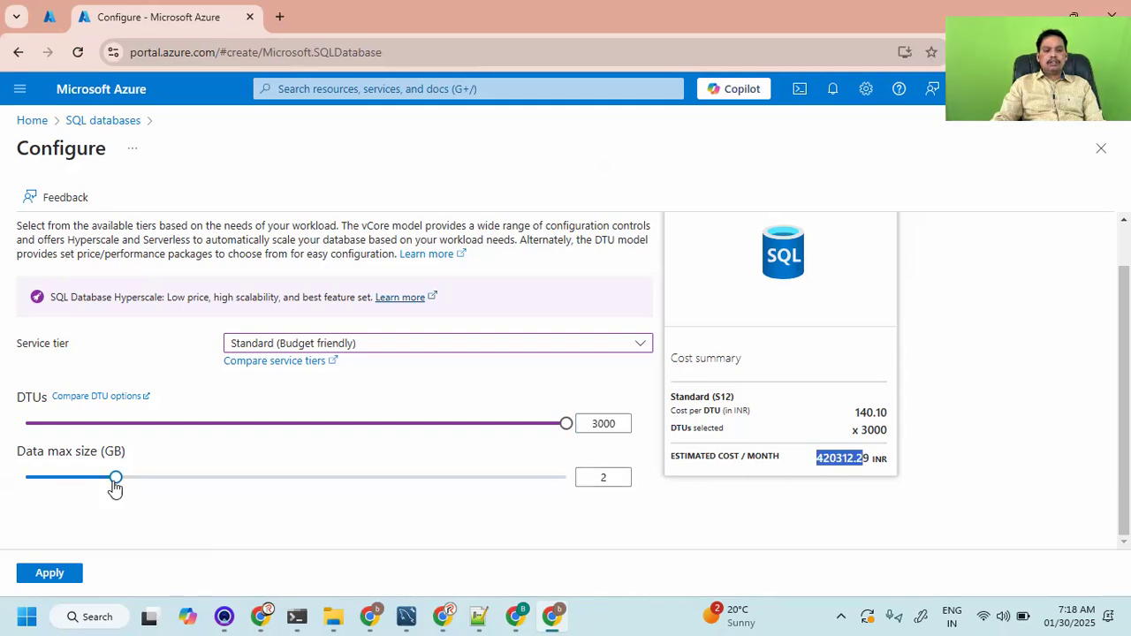
drag(116, 482, 598, 492)
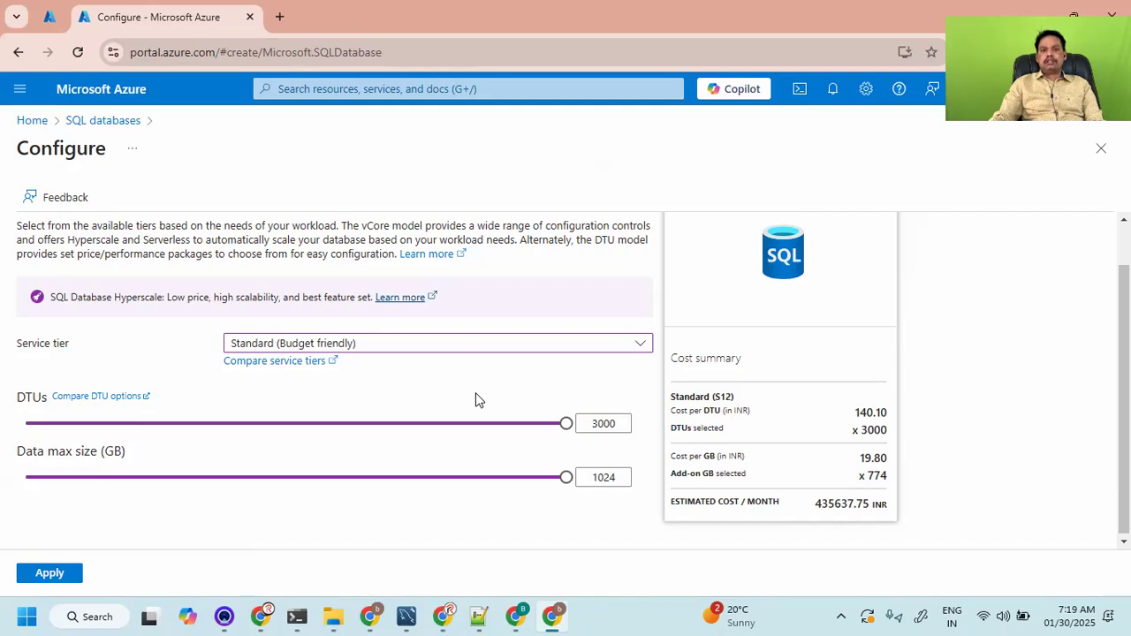
Try 200 DTUs with a data max size of 250 GB, and reduce the DTUs to 10.
drag(567, 424, 272, 430)
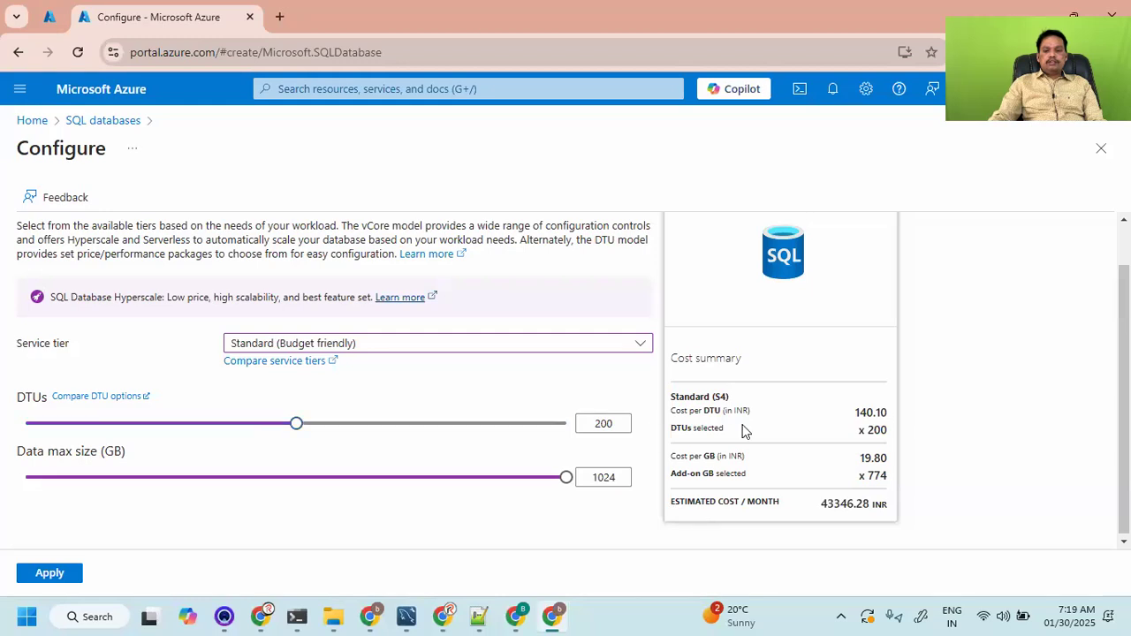
triple_click(681, 396)
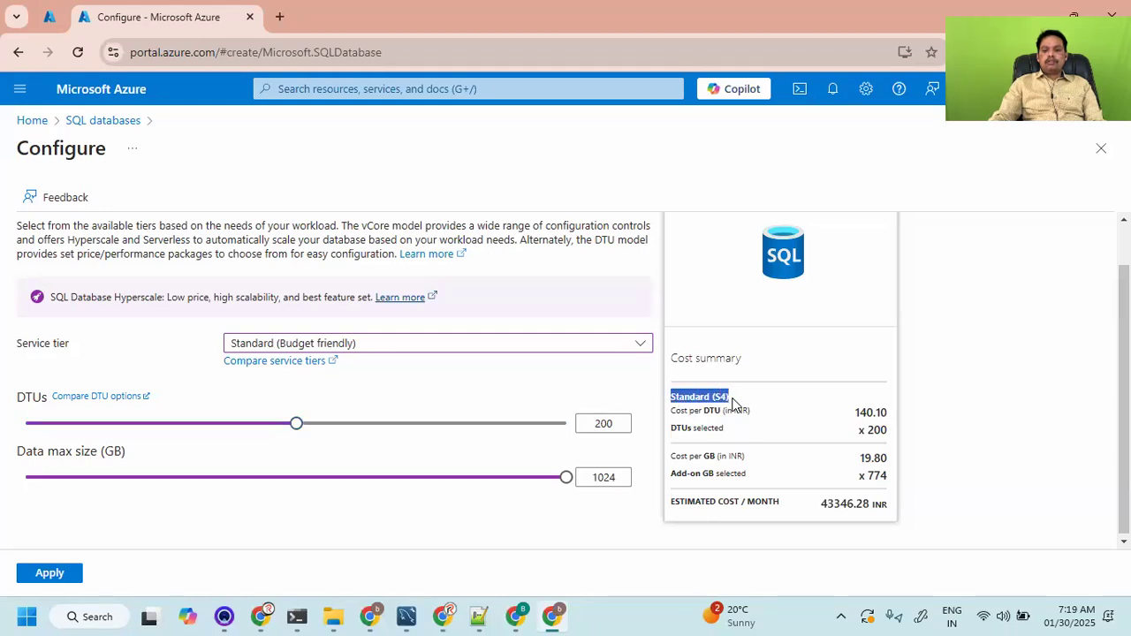
drag(571, 485, 431, 487)
click(434, 511)
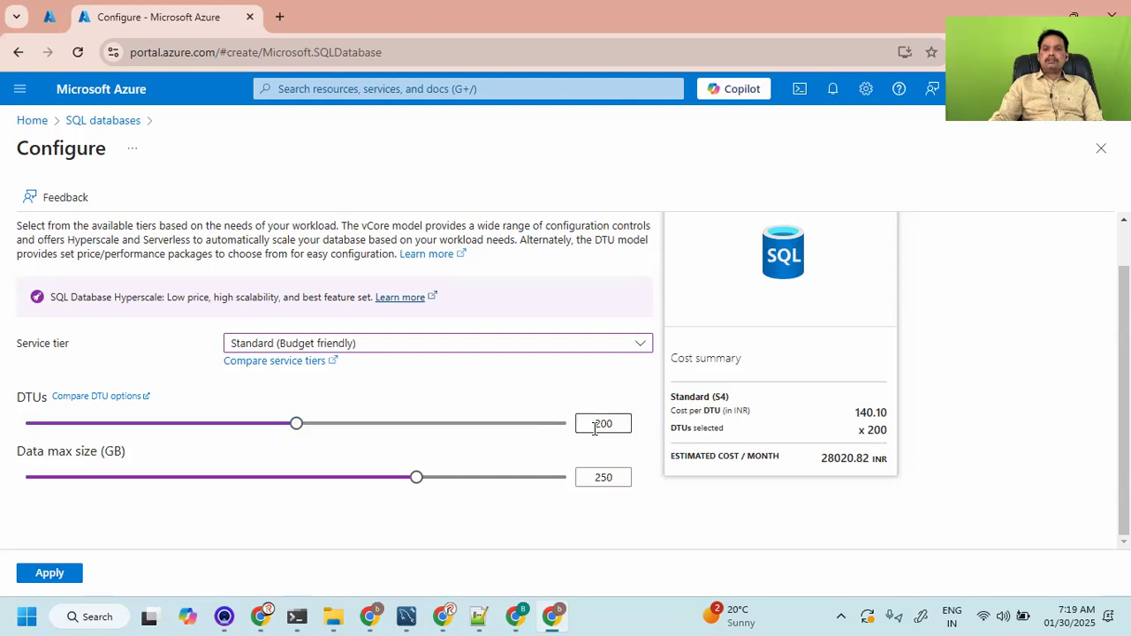
drag(297, 425, 9, 424)
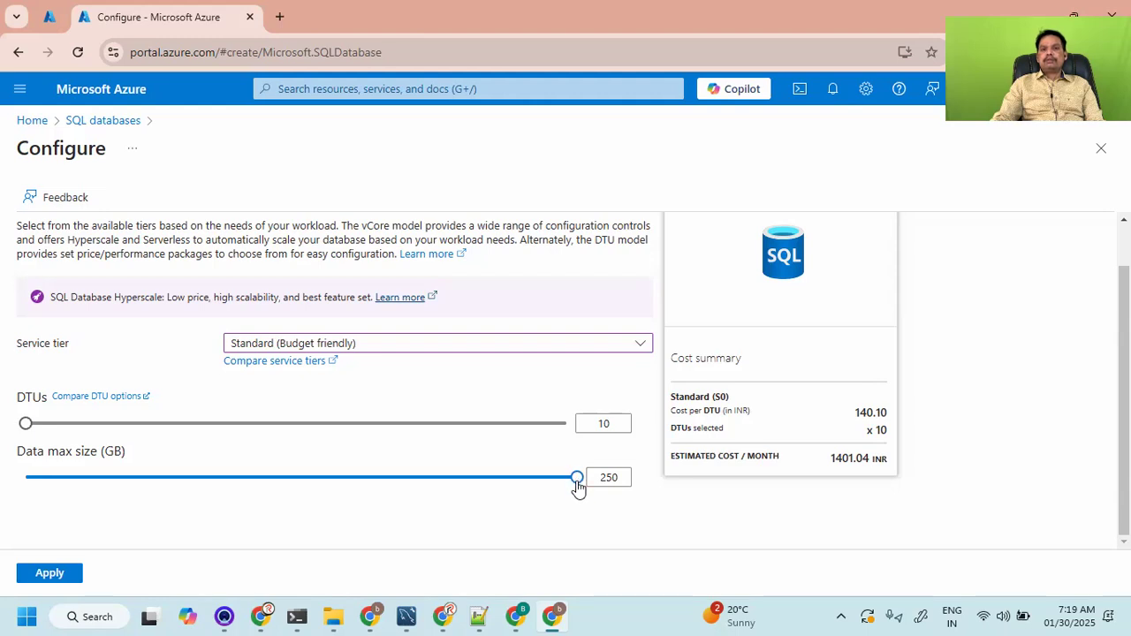
mouse_move(576, 484)
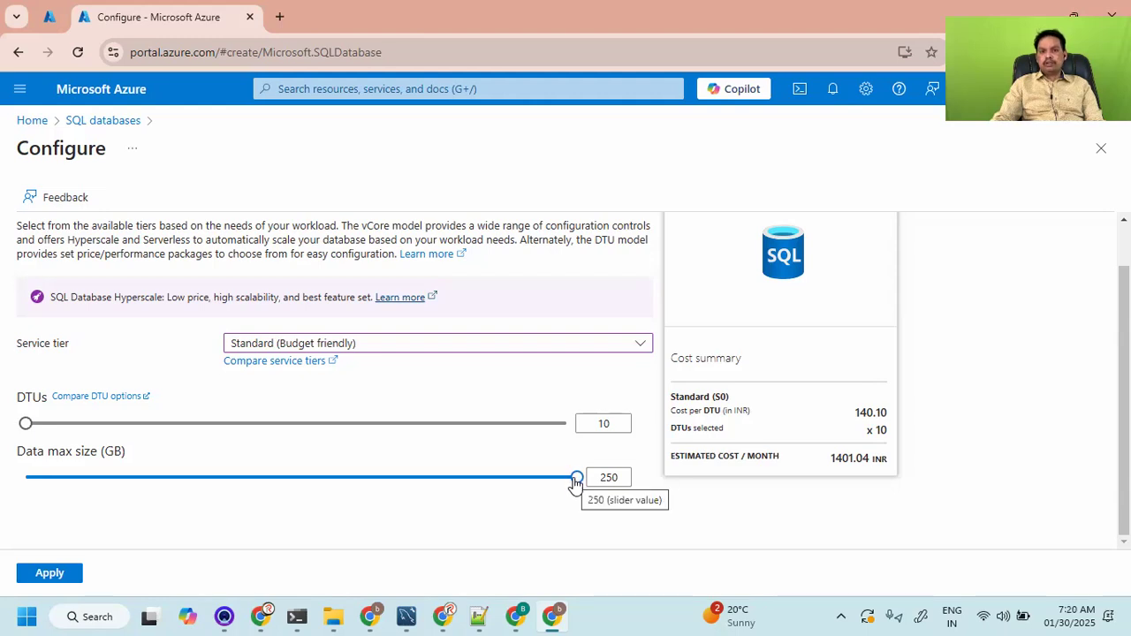
Raise the DTUs to 800 and the data max size to 400 GB, and try to enter 10 DTUs directly.
drag(34, 431, 302, 437)
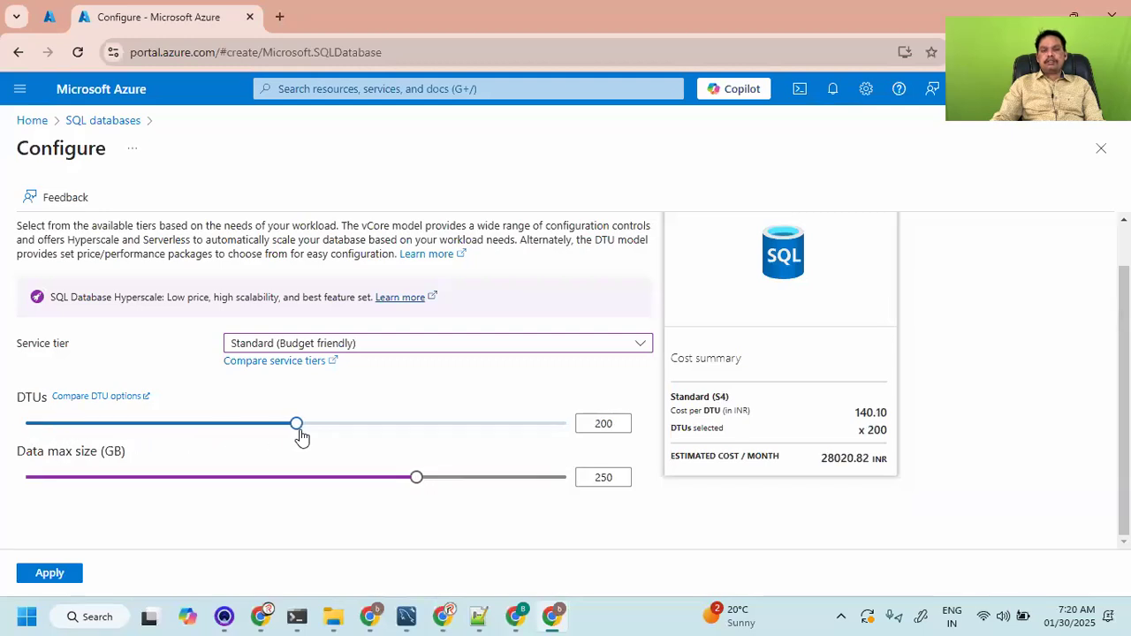
drag(415, 478, 476, 478)
drag(296, 426, 451, 433)
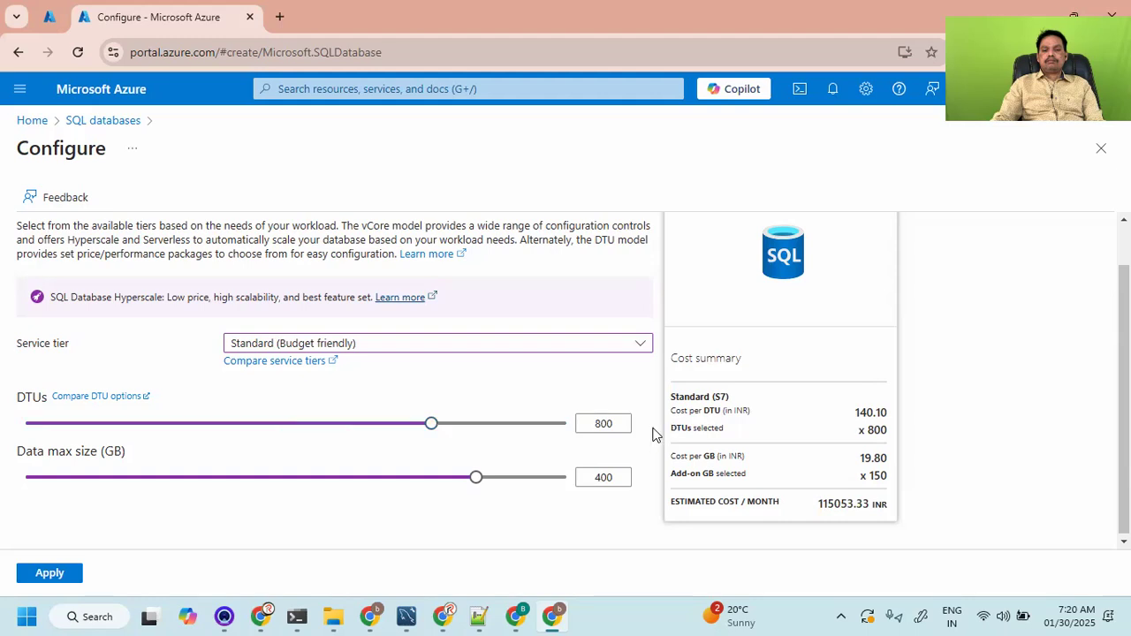
mouse_move(430, 428)
mouse_down()
mouse_move(493, 431)
mouse_move(433, 426)
mouse_up()
click(609, 425)
double_click(609, 424)
text(10)
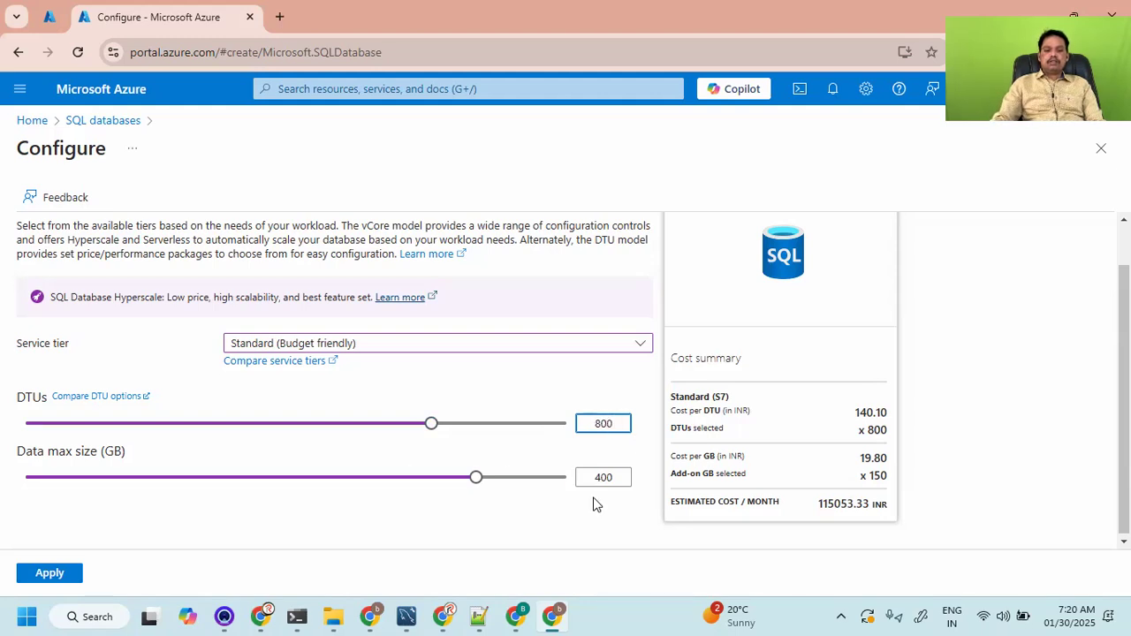
Set the data max size to 250 GB and the DTUs to 10, and apply the compute and storage configuration.
drag(477, 480, 427, 484)
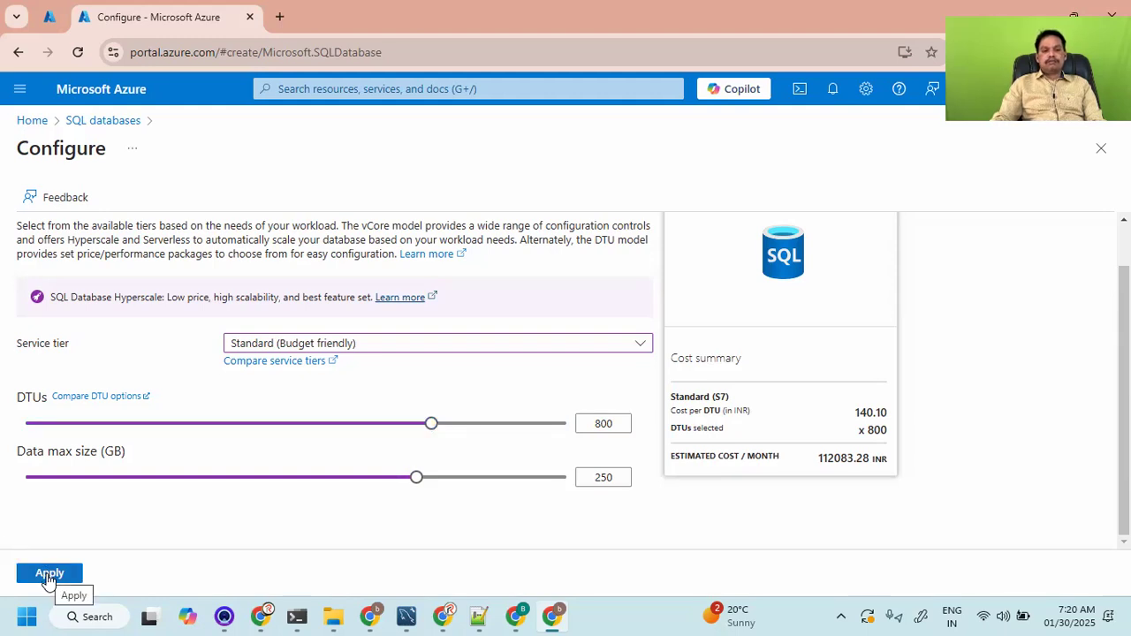
drag(820, 456, 871, 462)
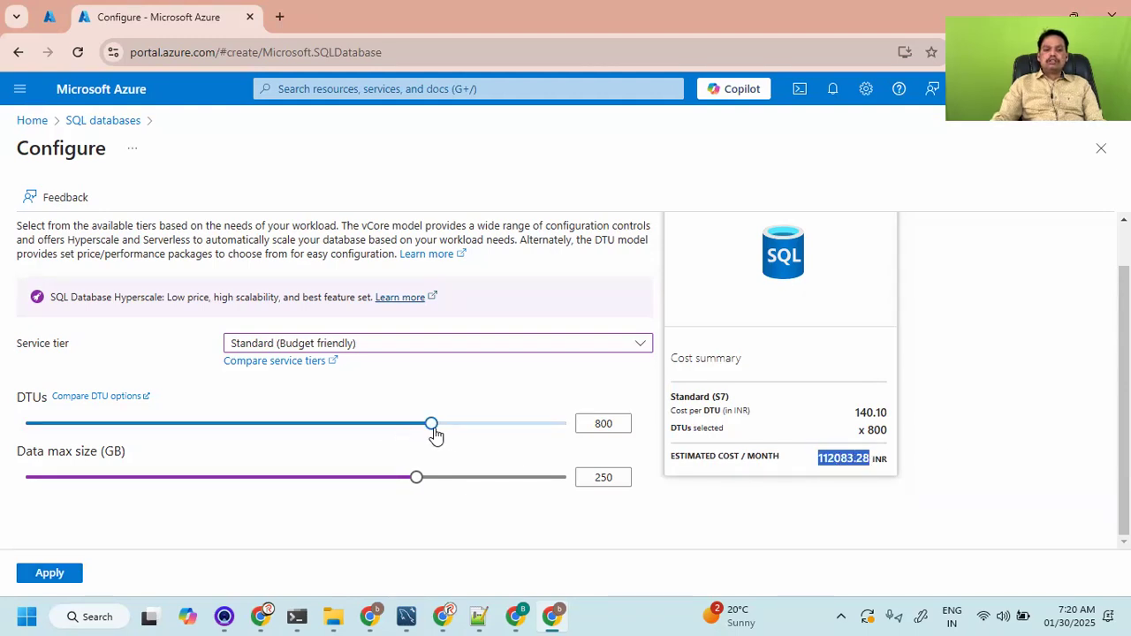
drag(432, 425, 11, 433)
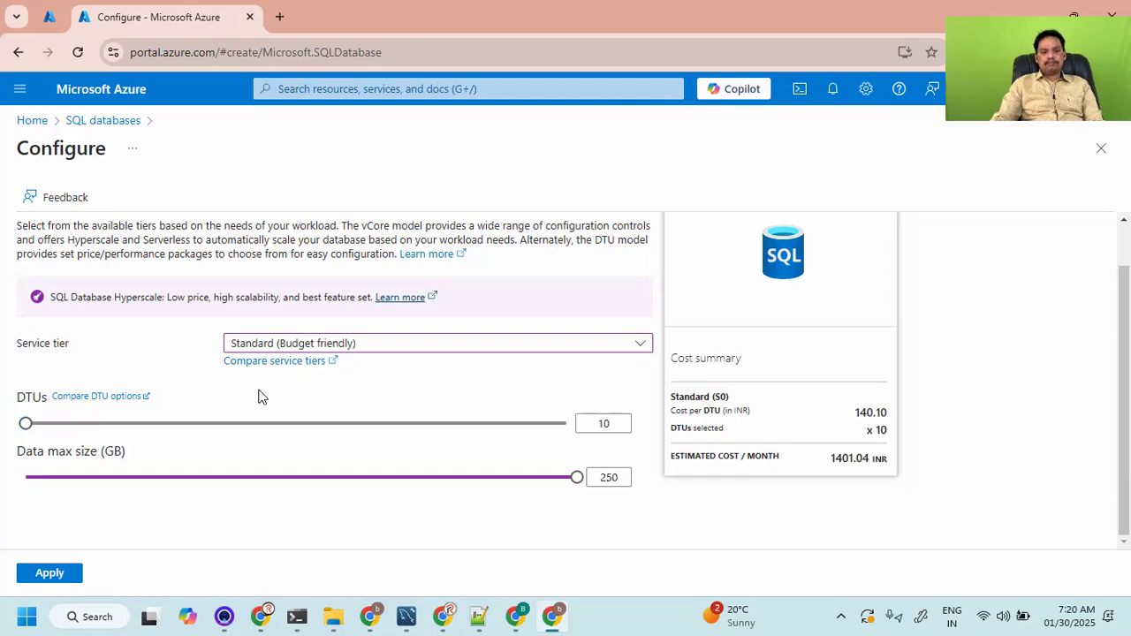
click(51, 573)
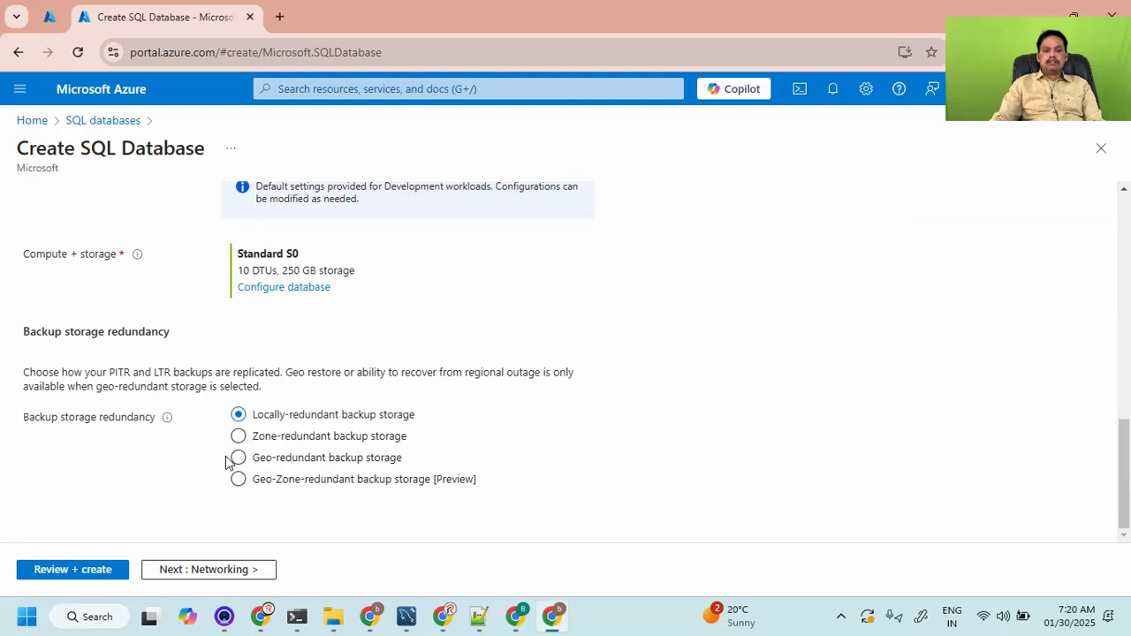
Enable adding the current client IP address in the networking settings, and submit the database for creation.
click(173, 571)
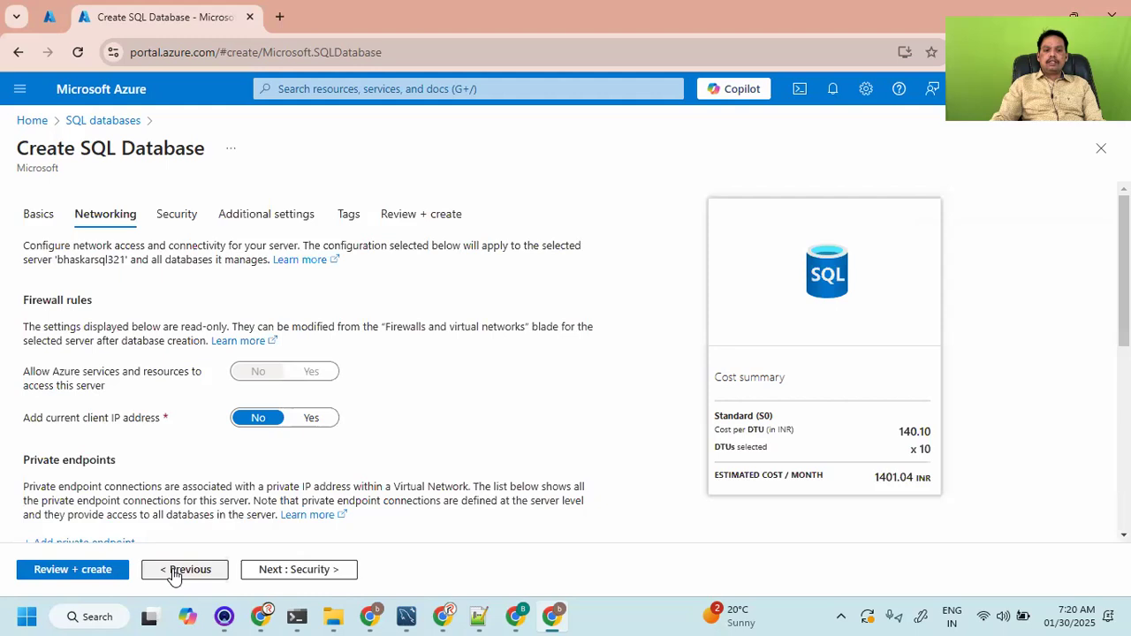
drag(24, 371, 112, 398)
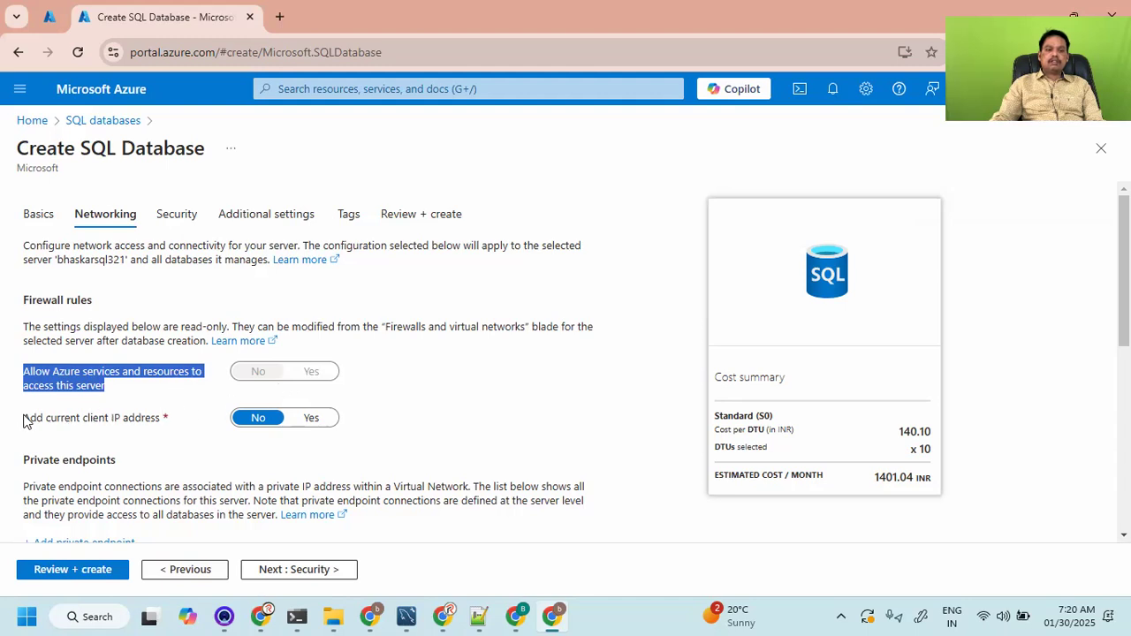
drag(23, 421, 162, 427)
click(306, 421)
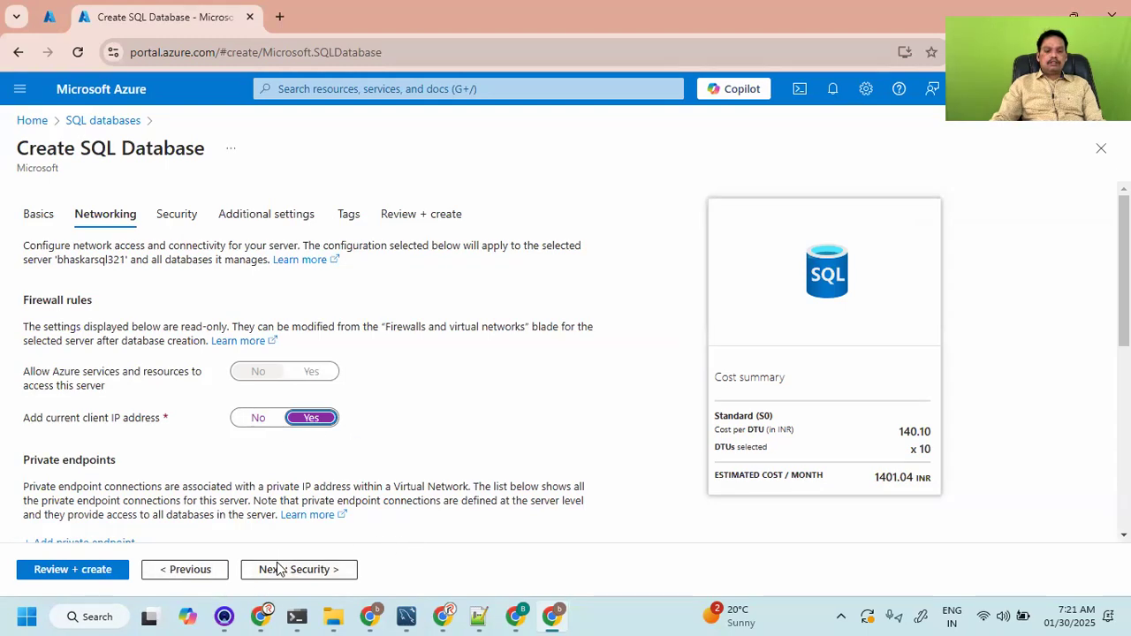
click(93, 572)
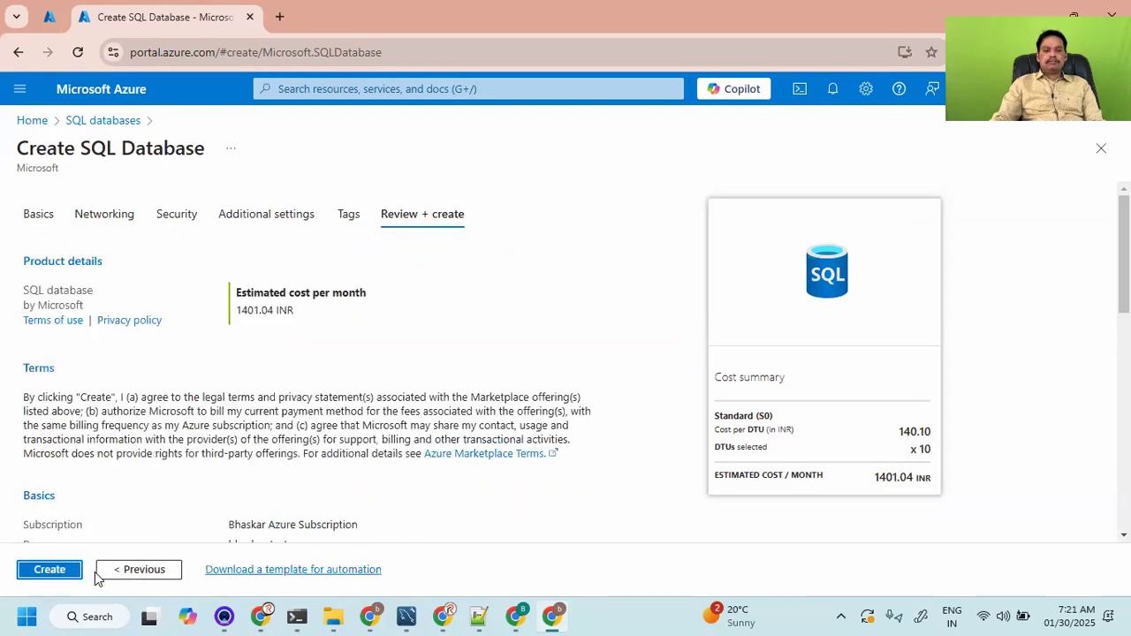
click(47, 573)
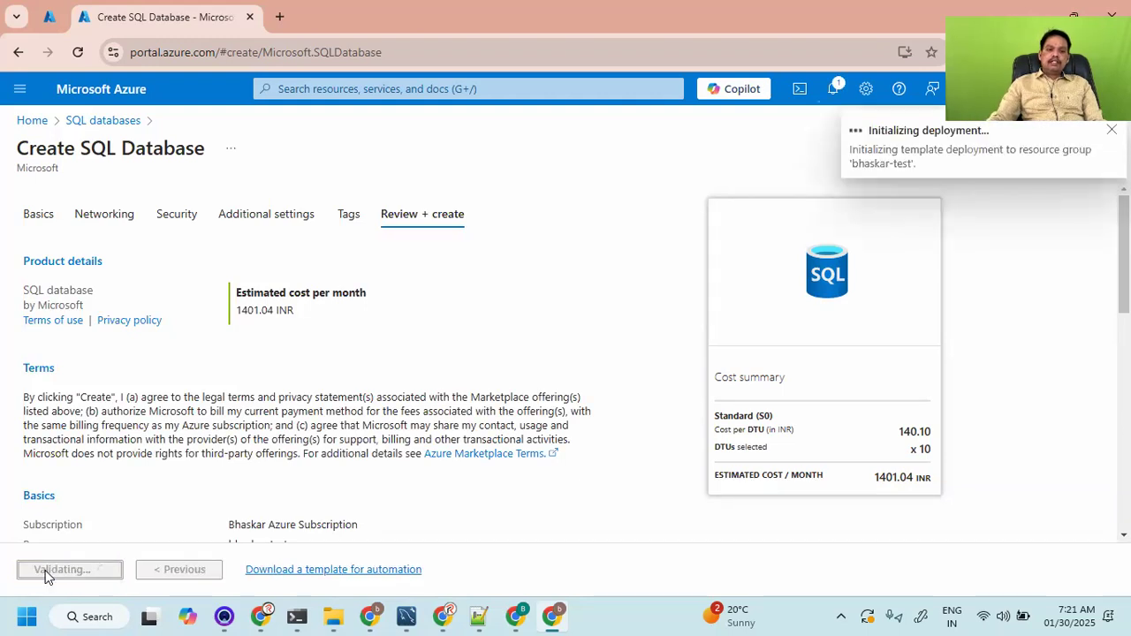
Switch to the Zoom whiteboard and duplicate the DTU's Based Purchasing Model box below the notes, enlarging it to about 396 high.
click(516, 616)
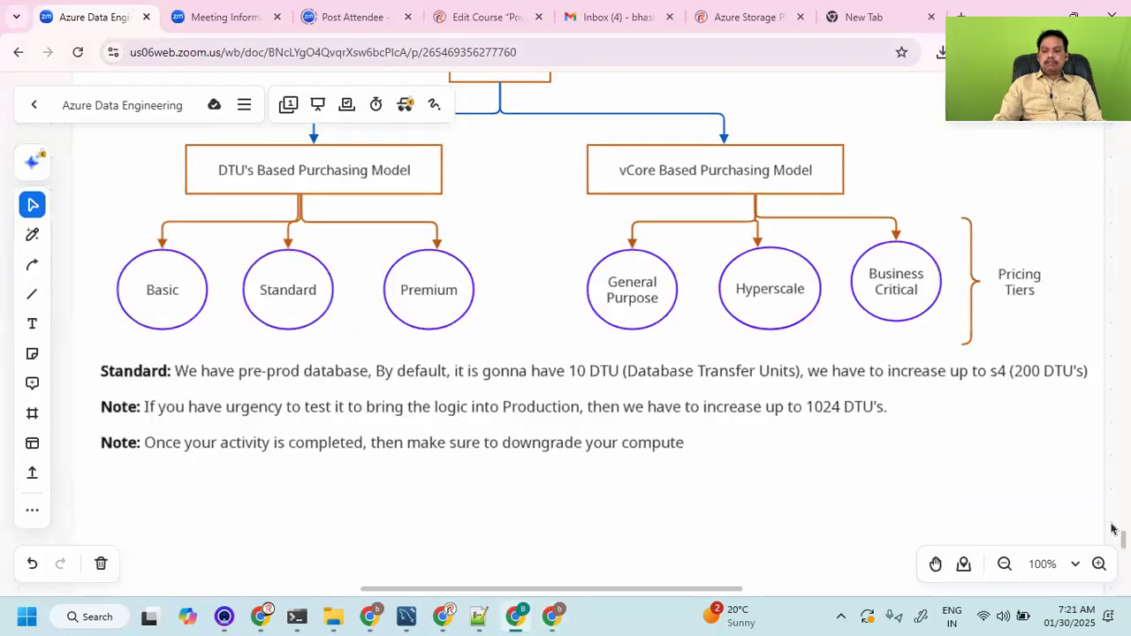
scroll(566, 336, down, 4)
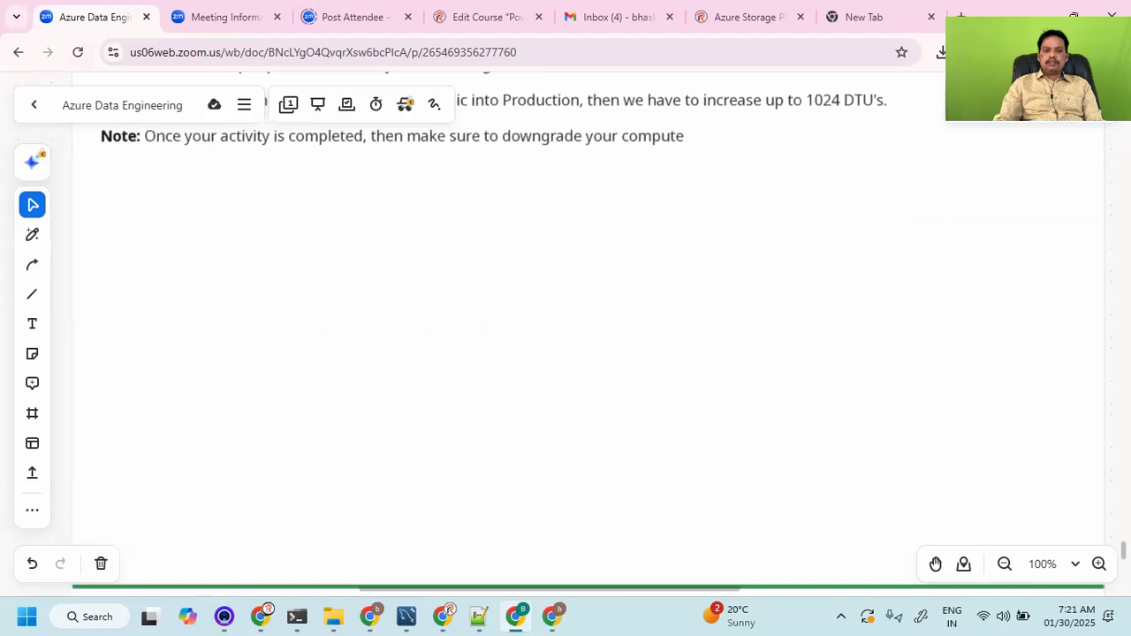
scroll(619, 424, up, 6)
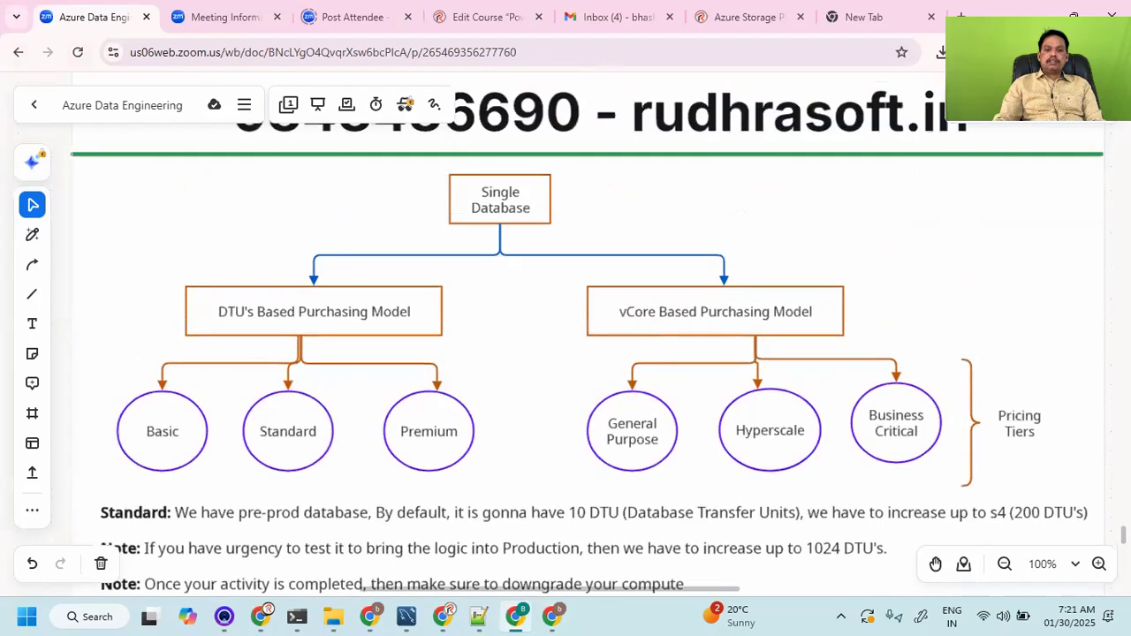
click(429, 310)
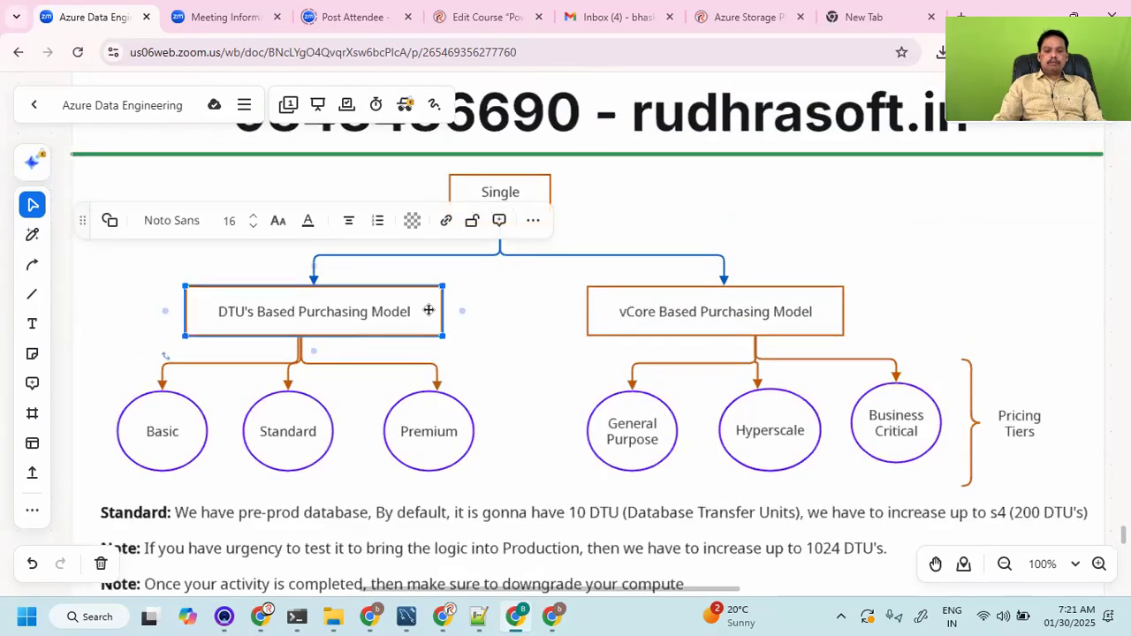
scroll(566, 353, down, 6)
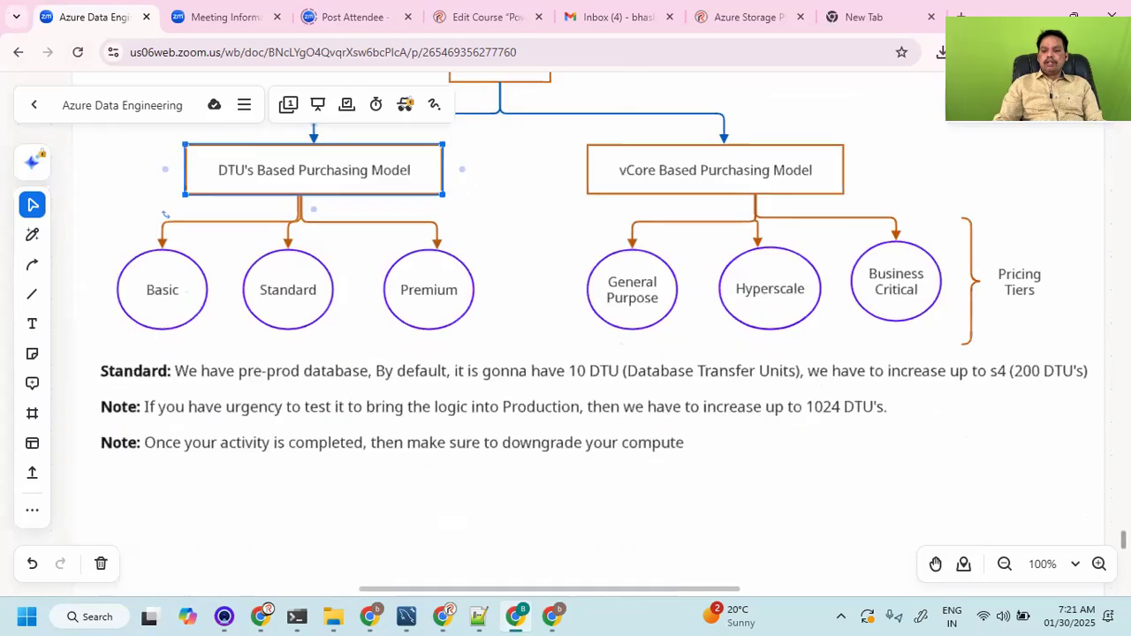
key(ctrl+v)
drag(250, 368, 244, 539)
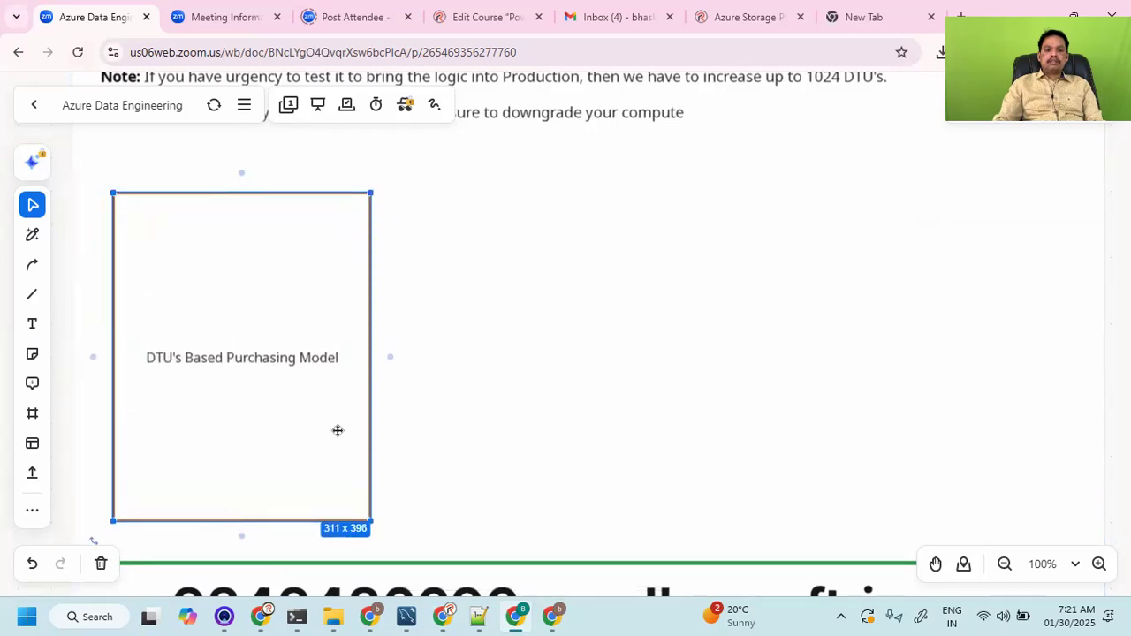
drag(372, 361, 391, 362)
Delete the text inside the enlarged copy, move the empty box up slightly and widen it.
double_click(293, 357)
triple_click(292, 357)
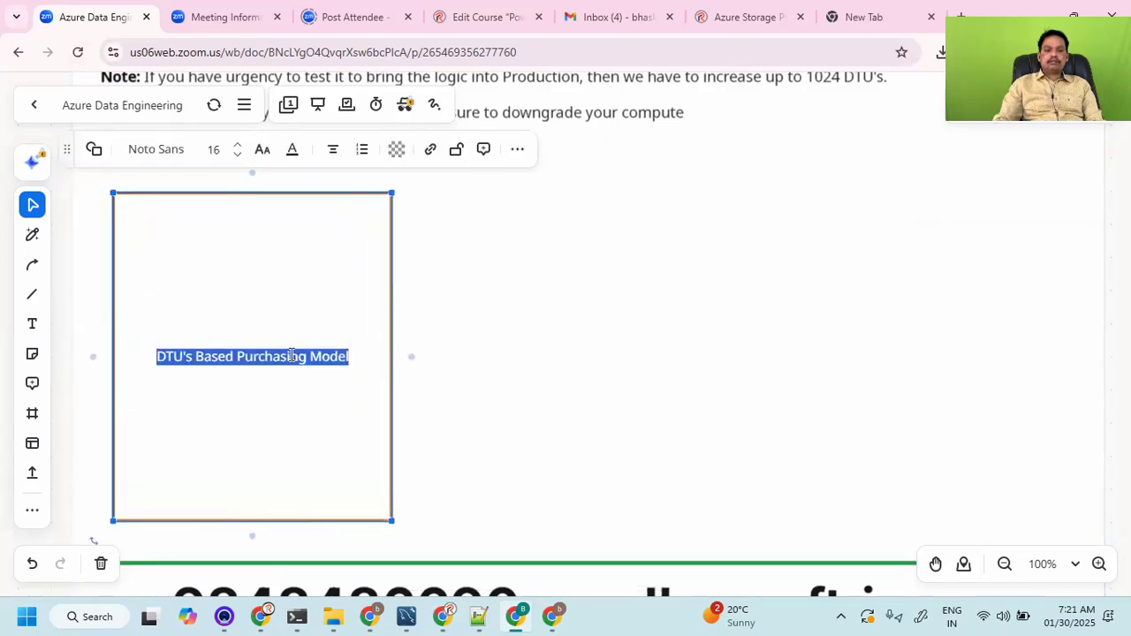
key(BackSpace)
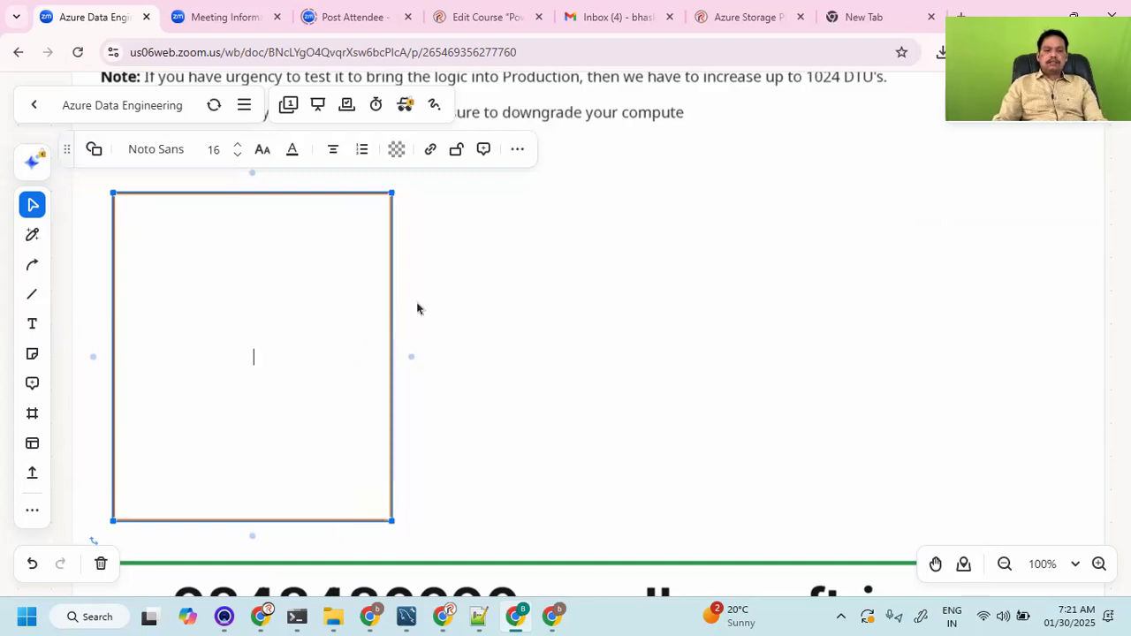
drag(396, 305, 358, 265)
click(487, 311)
Add the text label "SQL Server" under the empty box at font size 20.
click(32, 323)
drag(137, 484, 369, 531)
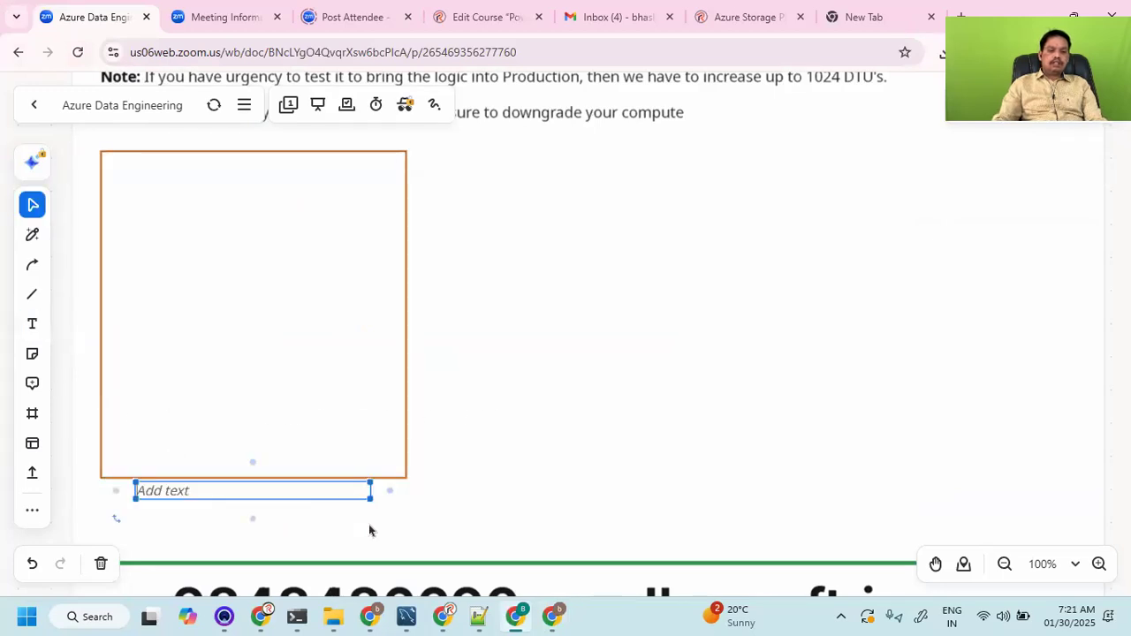
text(s)
key(BackSpace)
text(s)
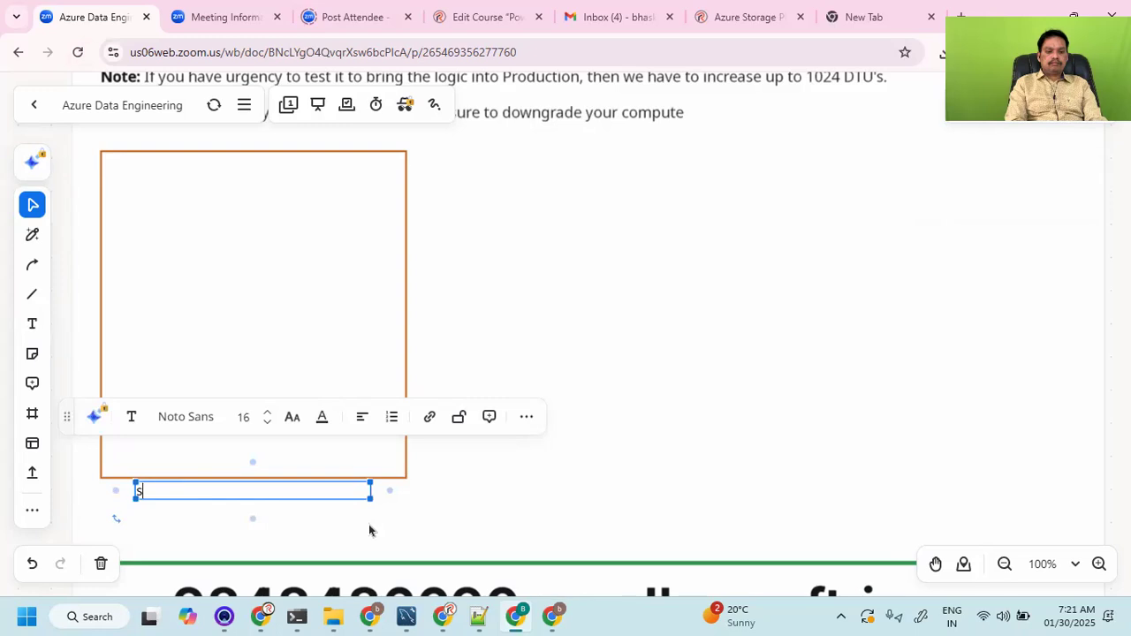
key(BackSpace)
text(SQL Server)
key(ctrl+a)
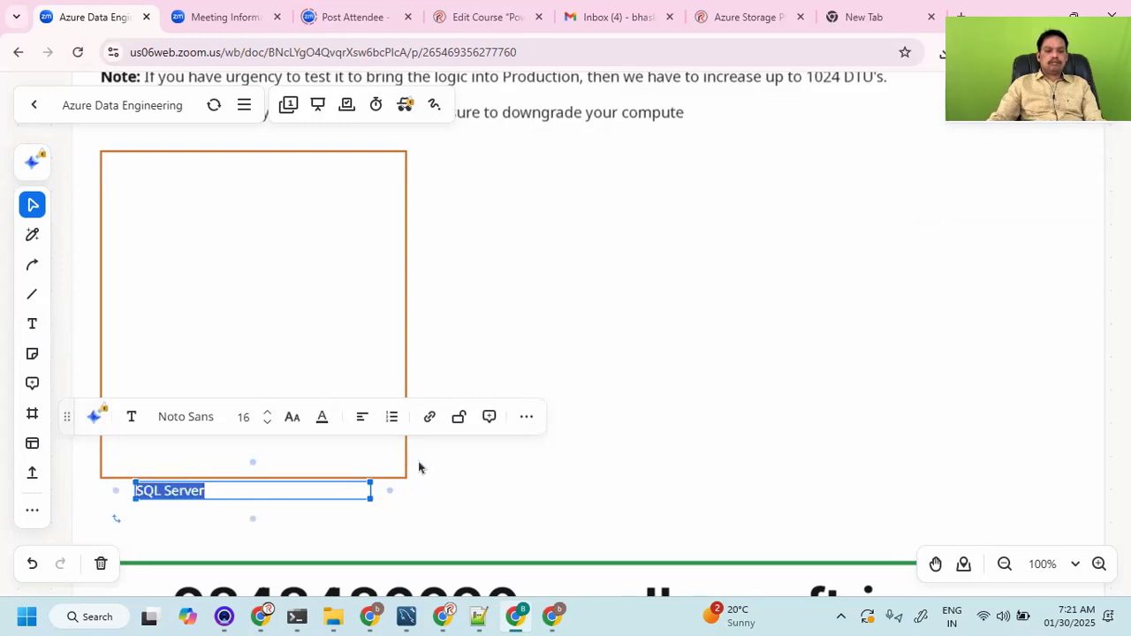
click(264, 417)
click(263, 417)
click(263, 417)
click(264, 417)
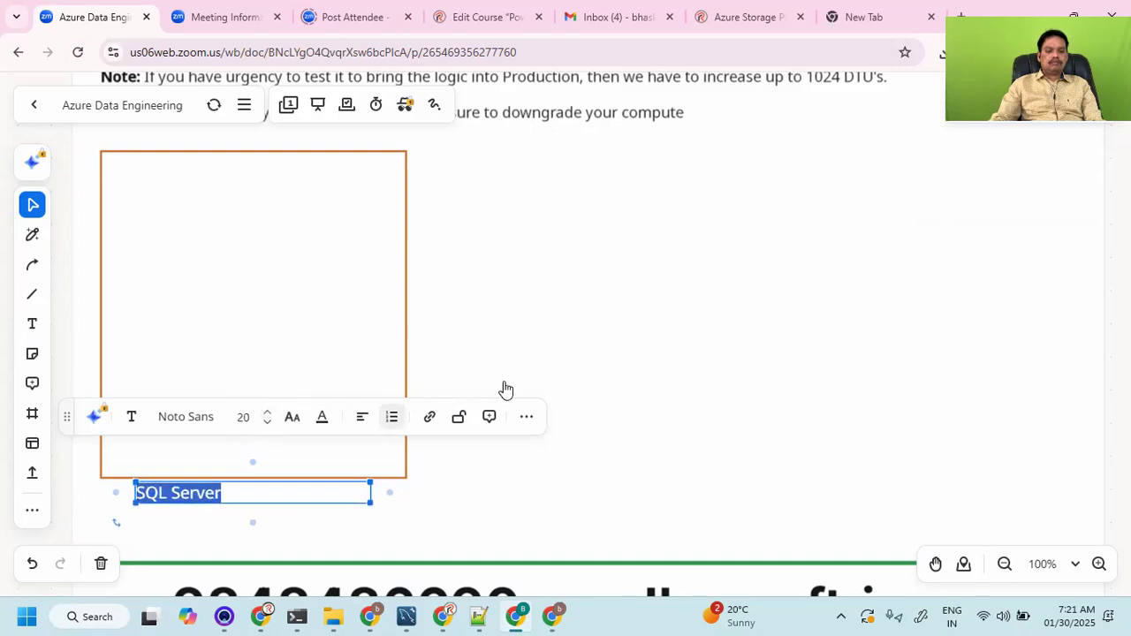
click(519, 375)
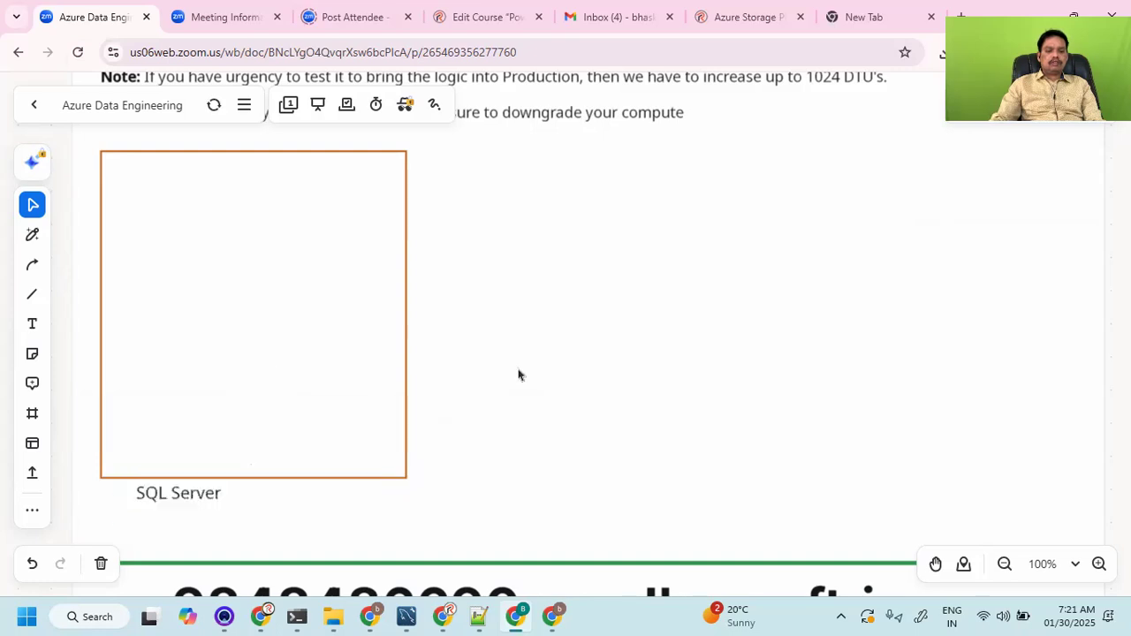
Place a flowchart Database cylinder about 107 x 120 in the upper-left area of the SQL Server box.
click(32, 267)
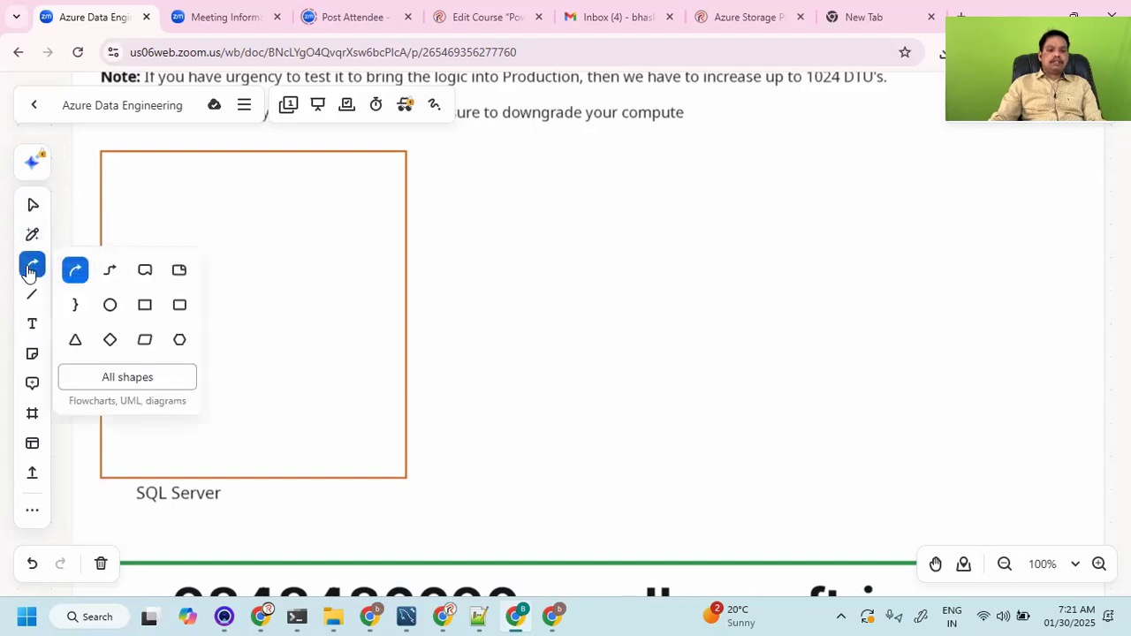
click(101, 380)
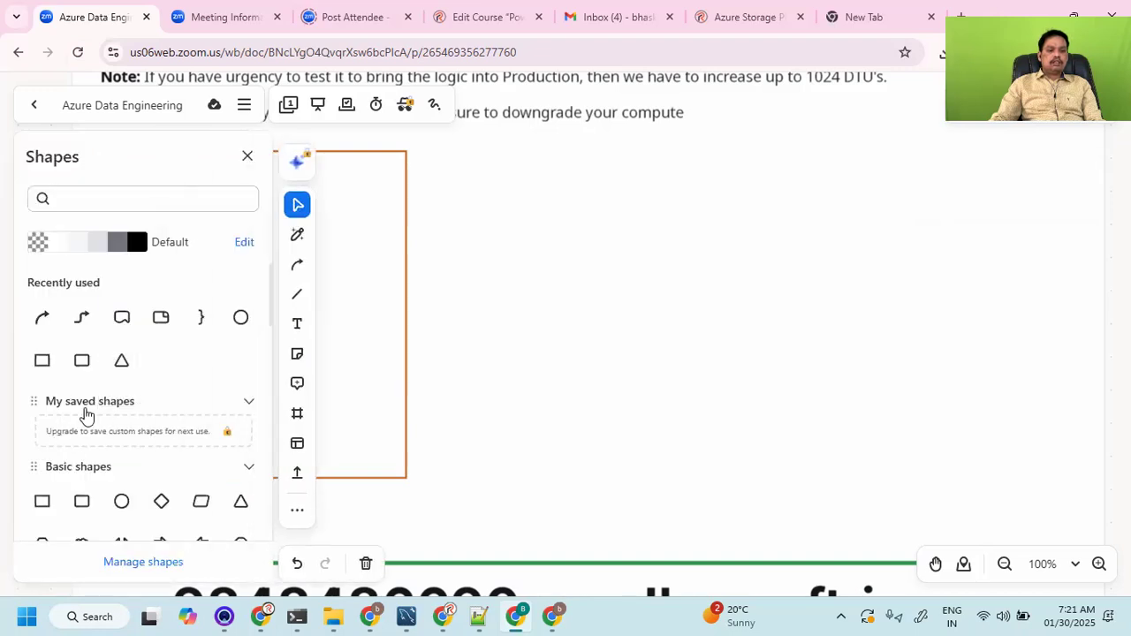
scroll(83, 416, down, 2)
scroll(133, 447, down, 3)
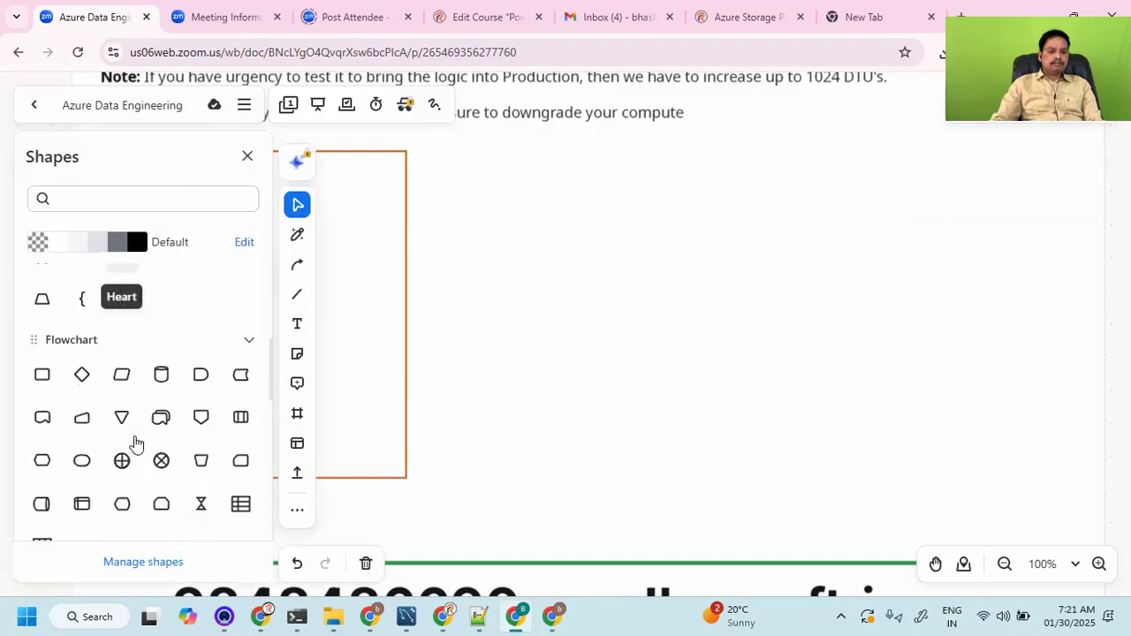
click(164, 373)
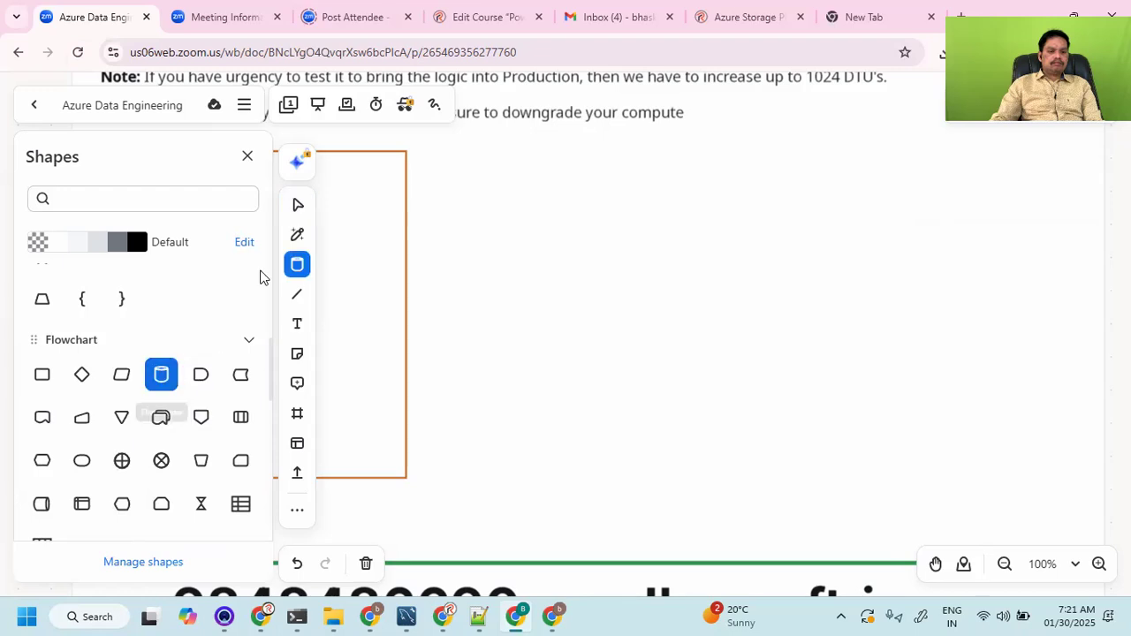
click(248, 155)
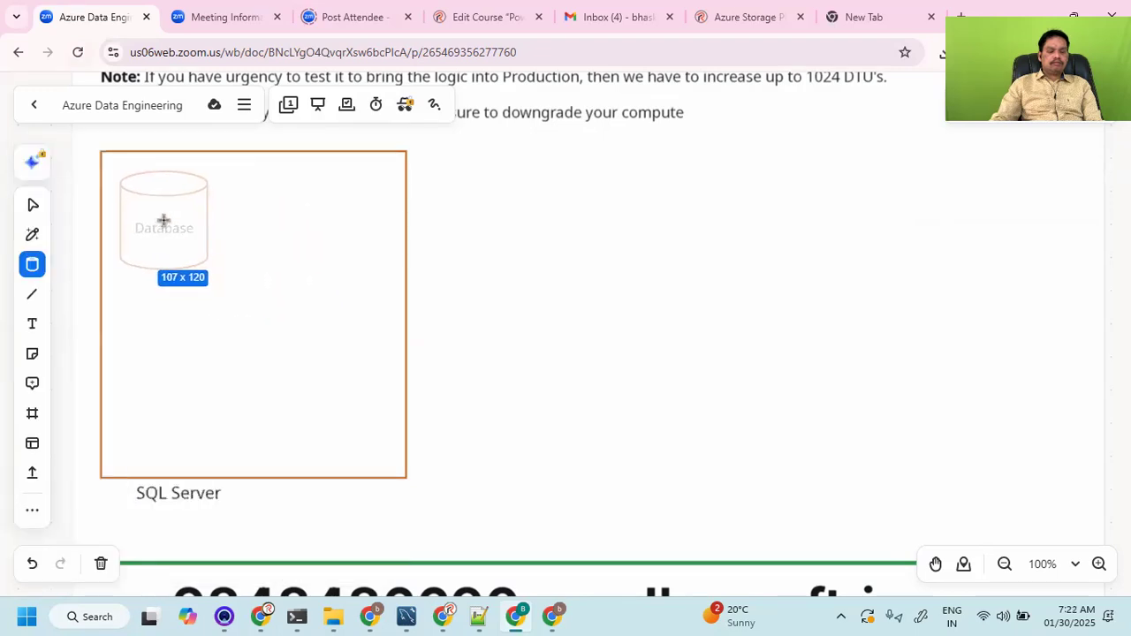
click(165, 221)
Set the cylinder's outline colour to blue and replace its text with "DB1".
click(398, 343)
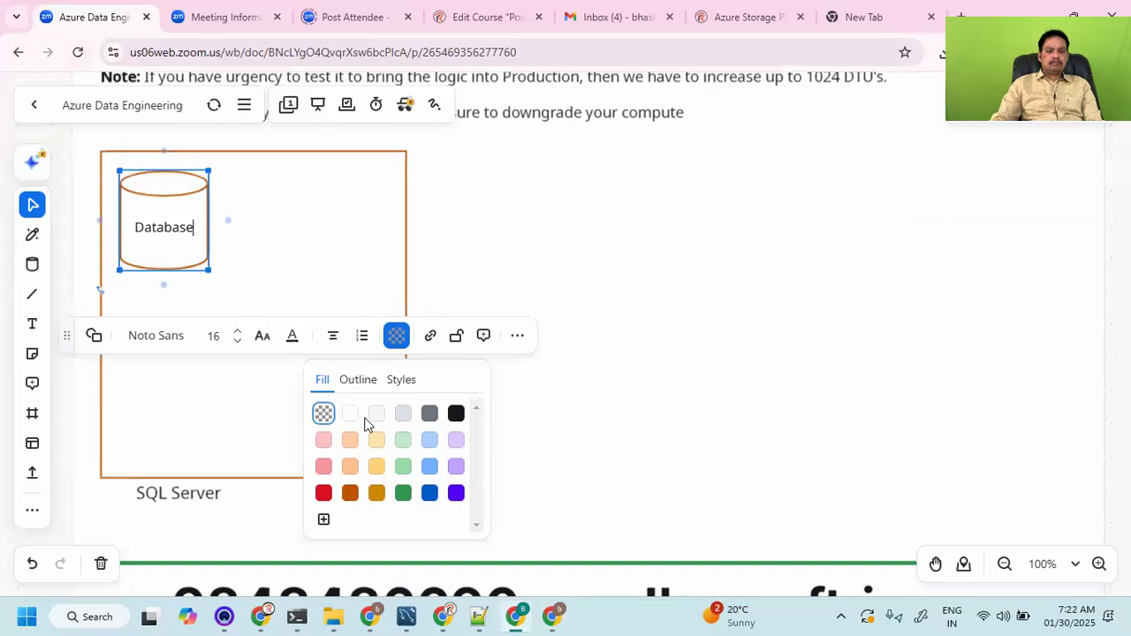
click(367, 382)
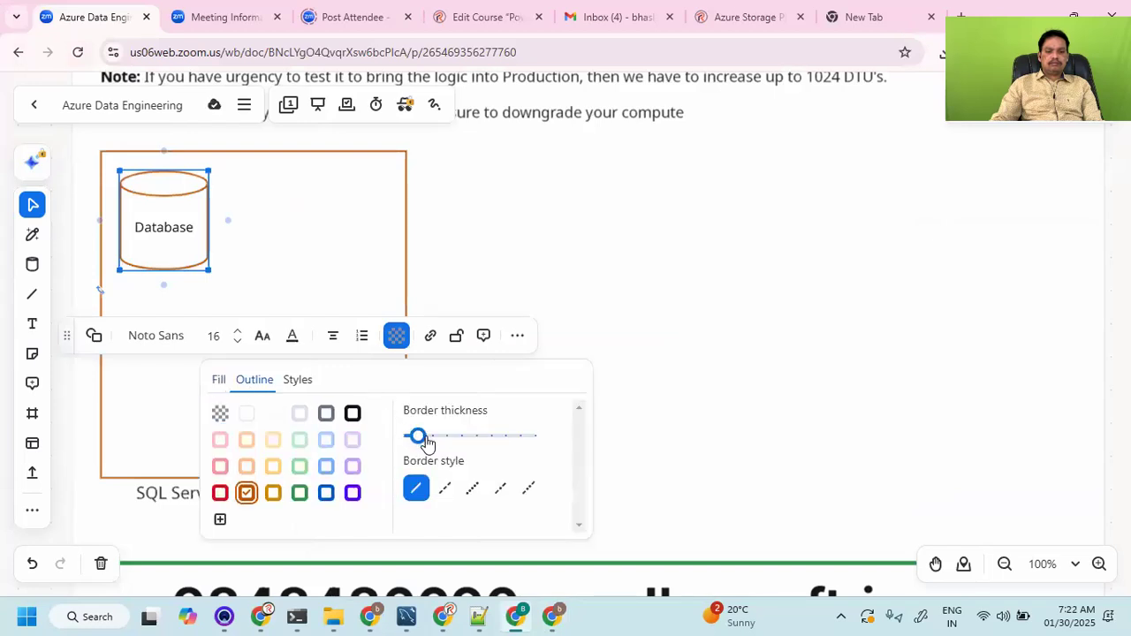
click(329, 494)
double_click(147, 231)
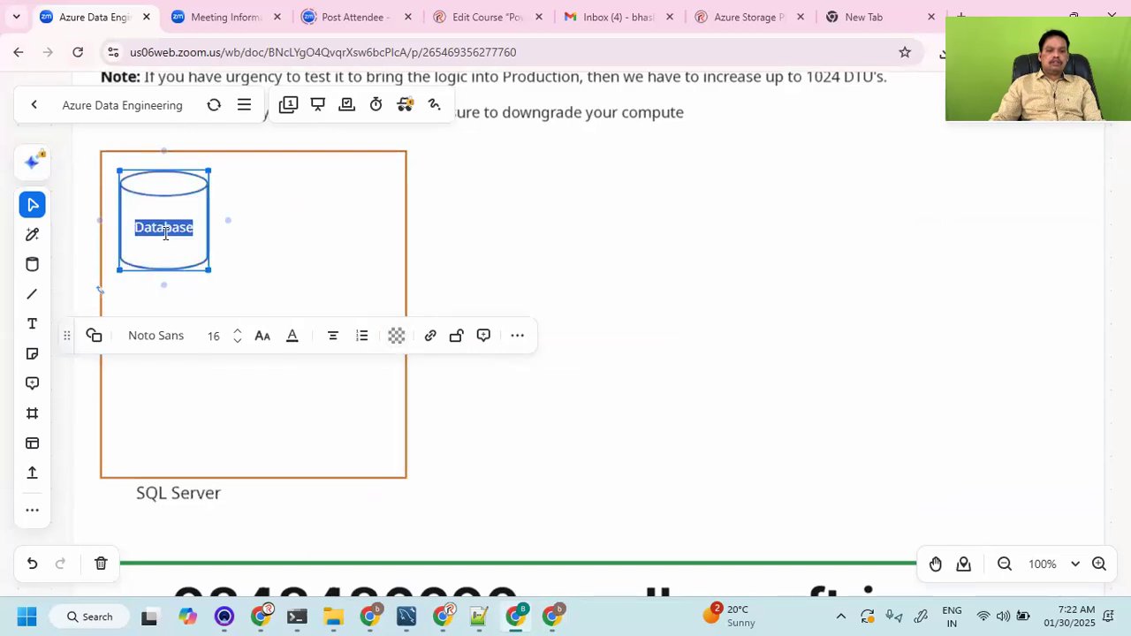
key(BackSpace)
text(DB1)
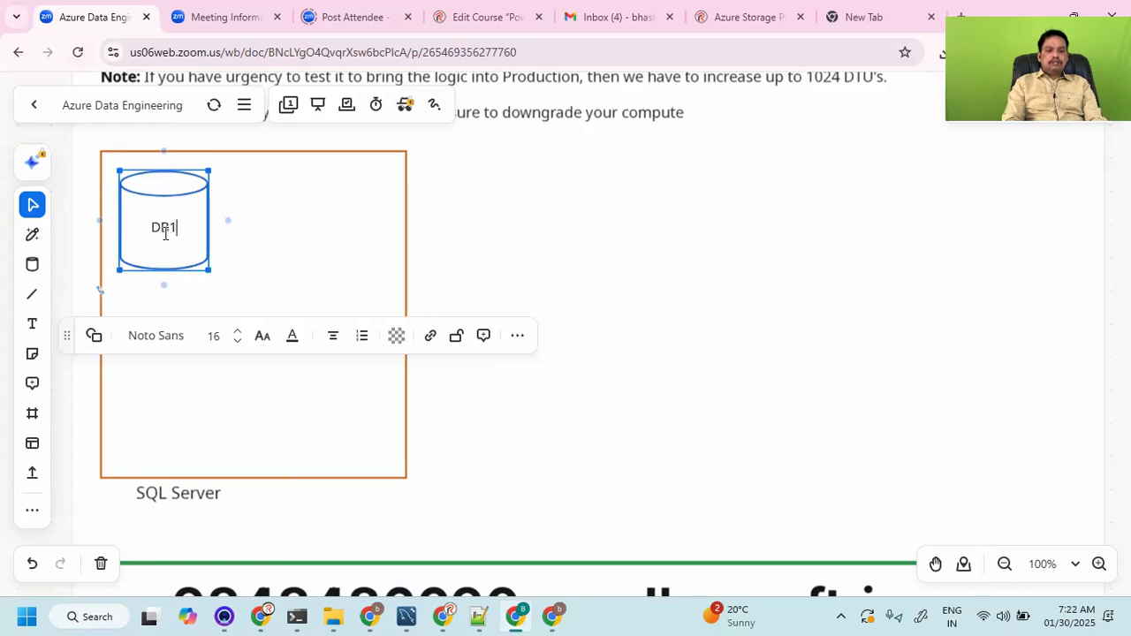
click(264, 215)
Shrink the DB1 cylinder to about 105 x 109 and shift it slightly away from the box's left edge.
click(190, 223)
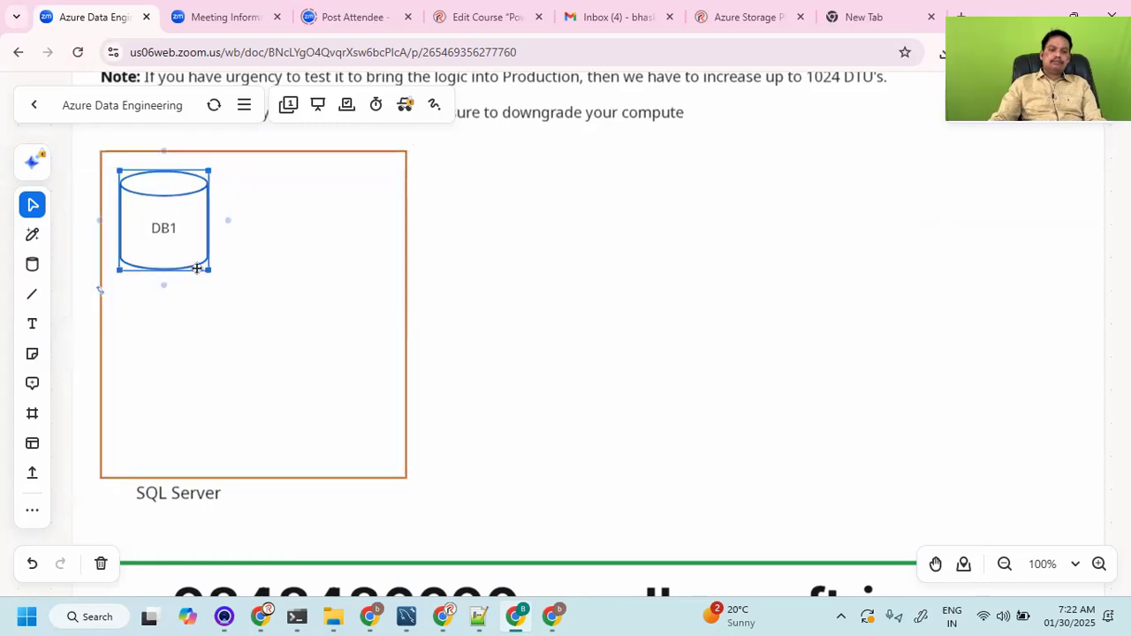
drag(209, 270, 184, 260)
drag(190, 260, 204, 260)
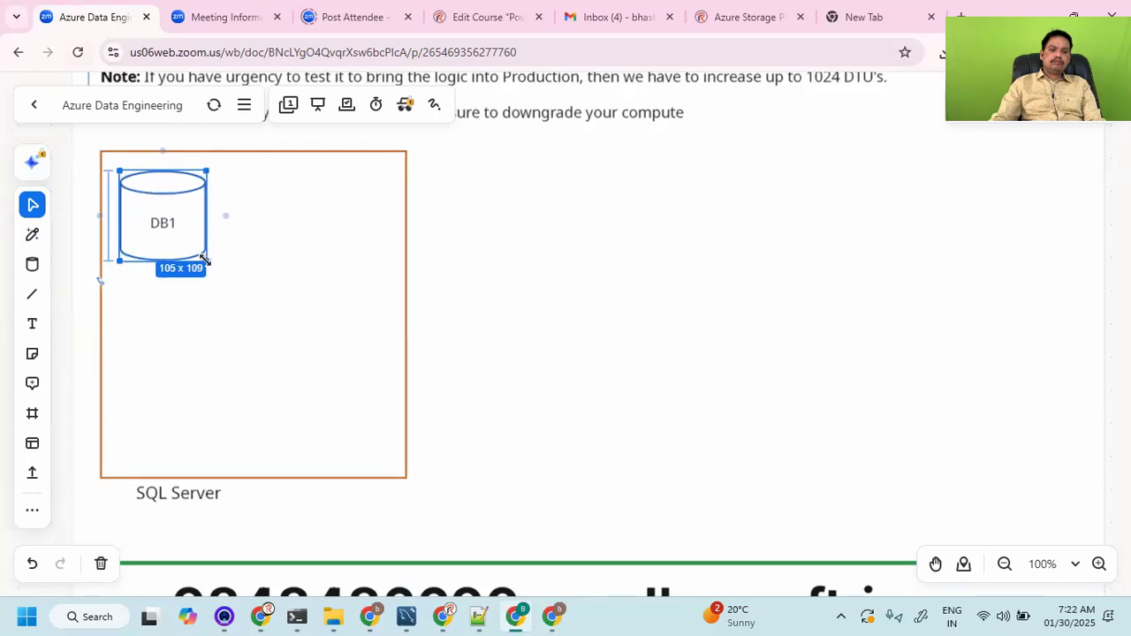
click(528, 216)
drag(170, 222, 190, 221)
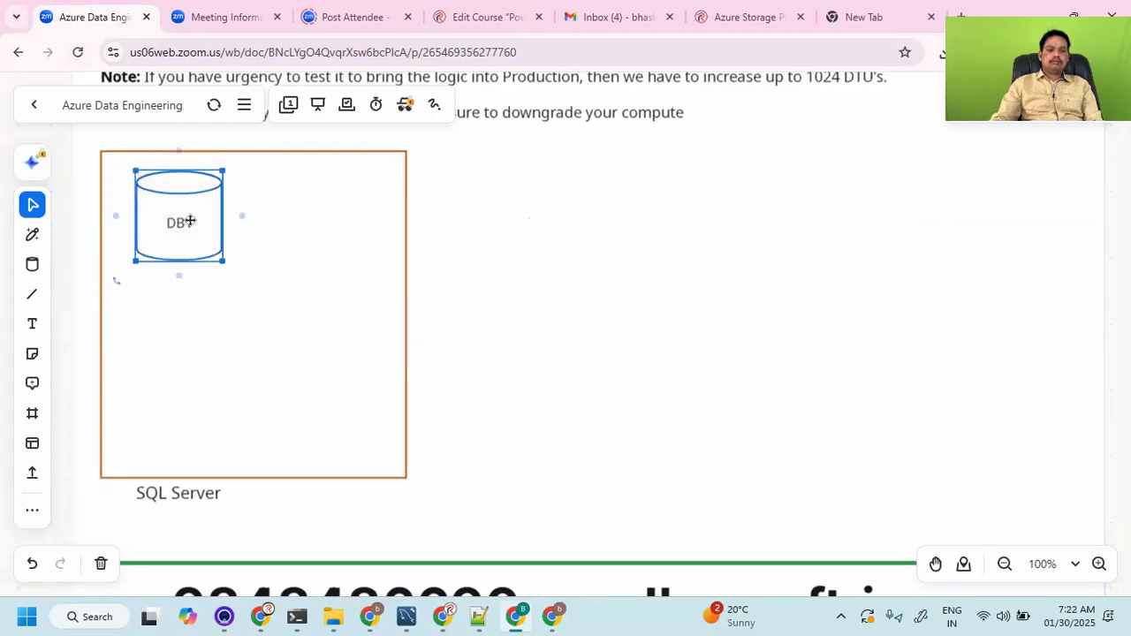
Duplicate the DB1 cylinder, place the copy beside it in the same row and label it "DB2".
key(ctrl+c)
click(520, 247)
key(ctrl+v)
drag(455, 263, 323, 214)
double_click(323, 213)
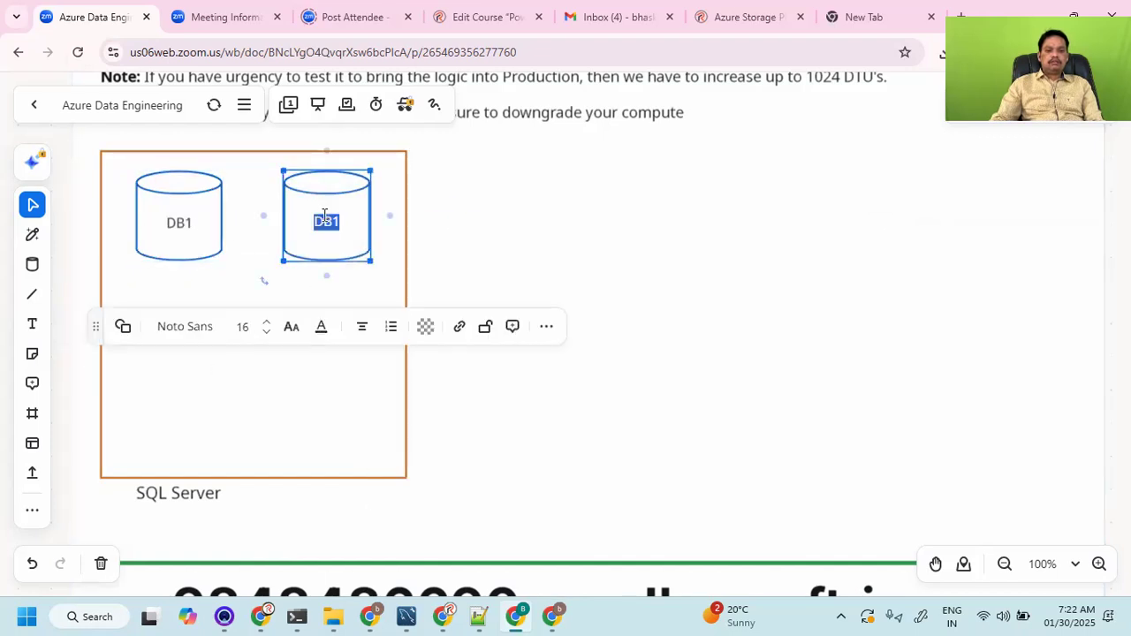
key(Right)
key(BackSpace)
text(2)
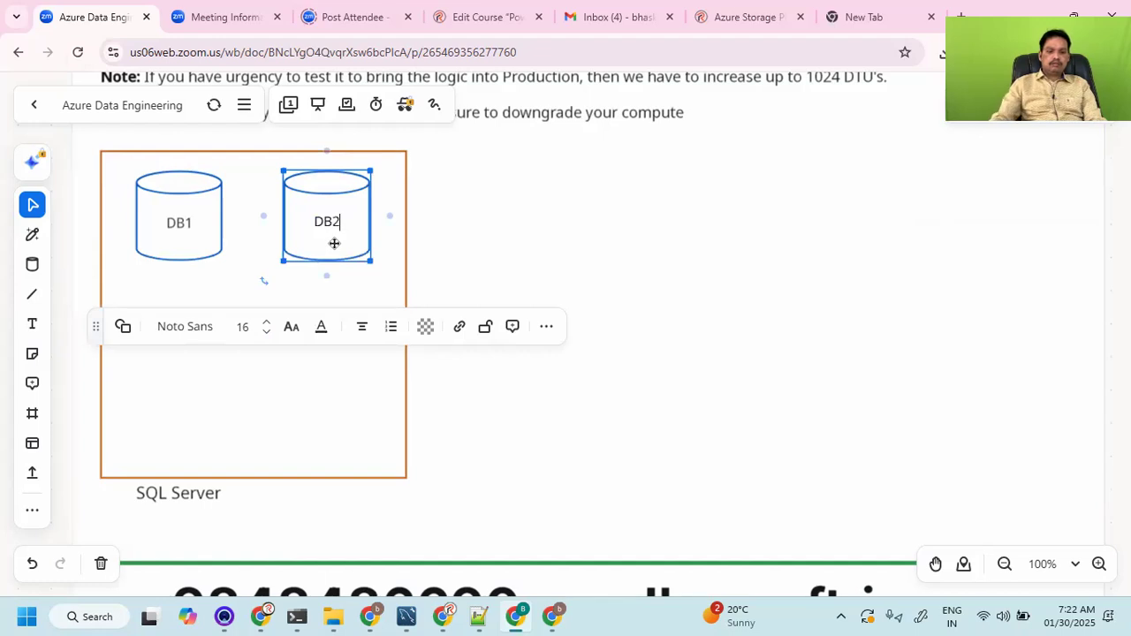
click(491, 265)
Duplicate the DB2 cylinder four times to fill a second and third row of two inside the box.
click(343, 249)
key(ctrl+c)
key(ctrl+v)
drag(463, 303, 185, 326)
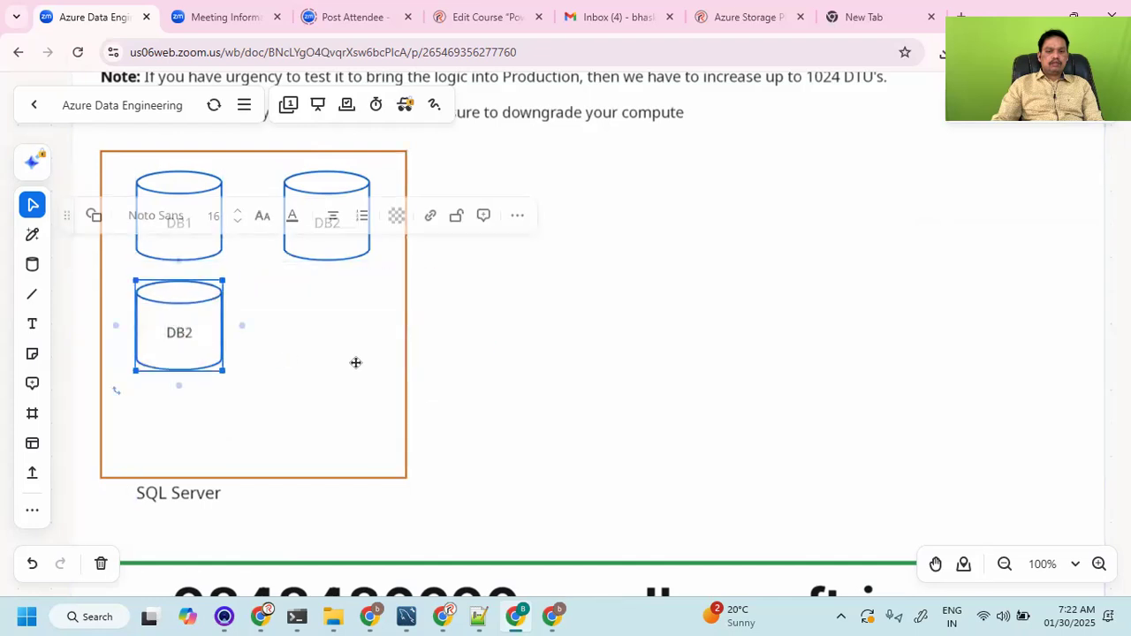
key(ctrl+v)
drag(321, 386, 314, 333)
key(ctrl+v)
drag(251, 445, 191, 436)
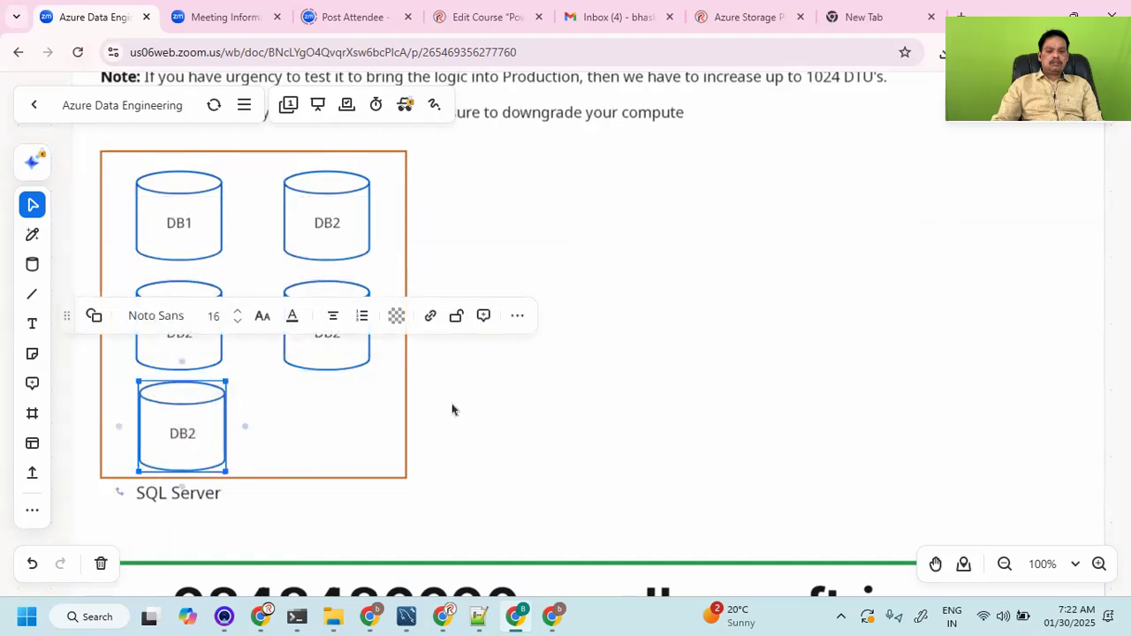
key(ctrl+v)
drag(398, 422, 325, 426)
Align the copied cylinders into two even columns and lower the surrounding box slightly to enclose all six.
drag(344, 336, 344, 344)
drag(177, 334, 179, 333)
drag(178, 411, 173, 414)
click(324, 429)
drag(323, 429, 322, 429)
click(387, 192)
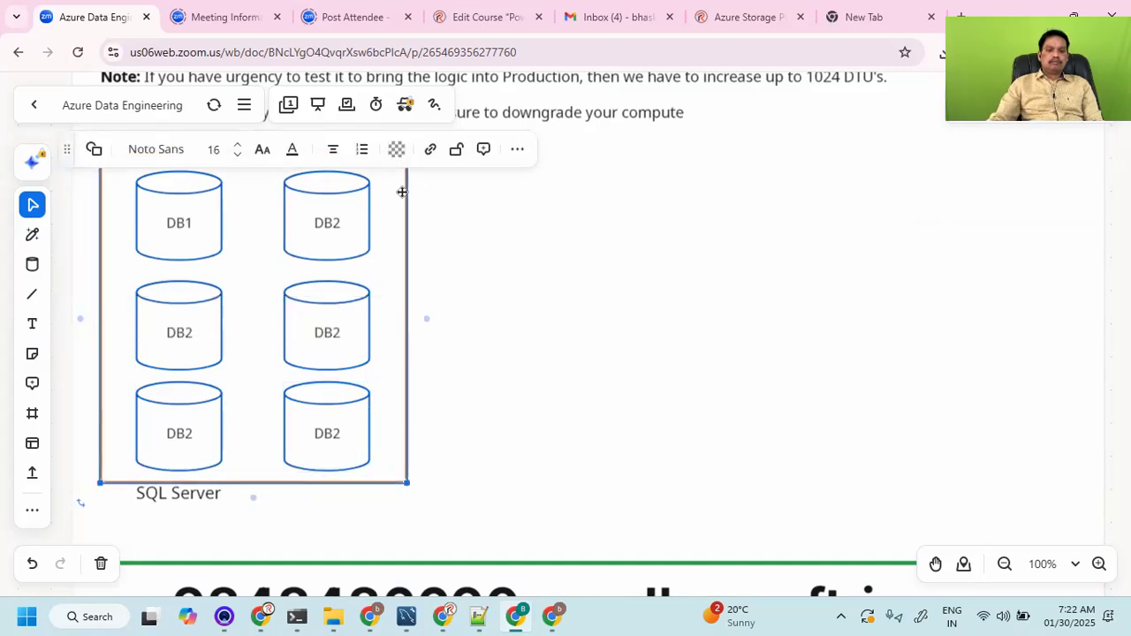
click(424, 230)
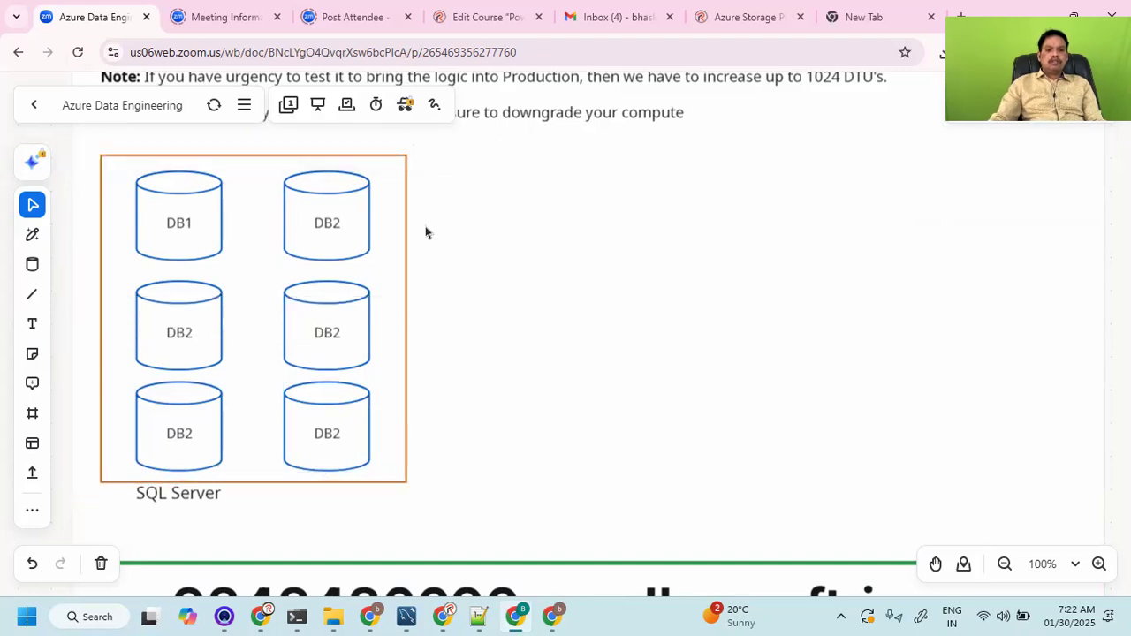
Relabel the two cylinders in the first row as "DATASTORE" and "SOURCE".
double_click(185, 232)
key(ctrl+a)
text(D)
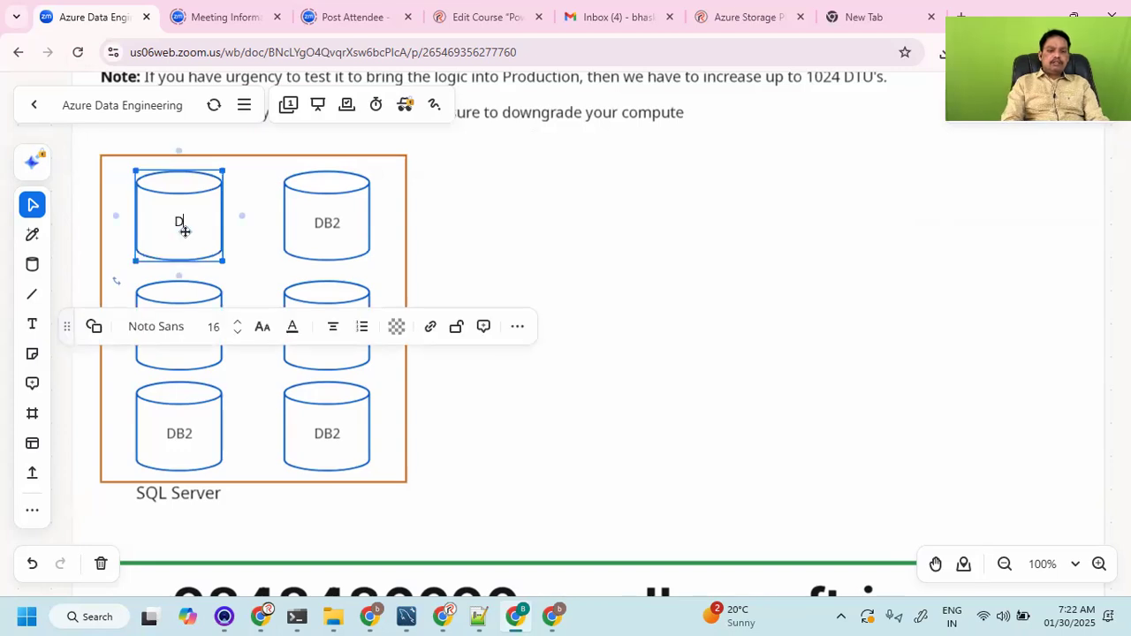
text(ATASTORE)
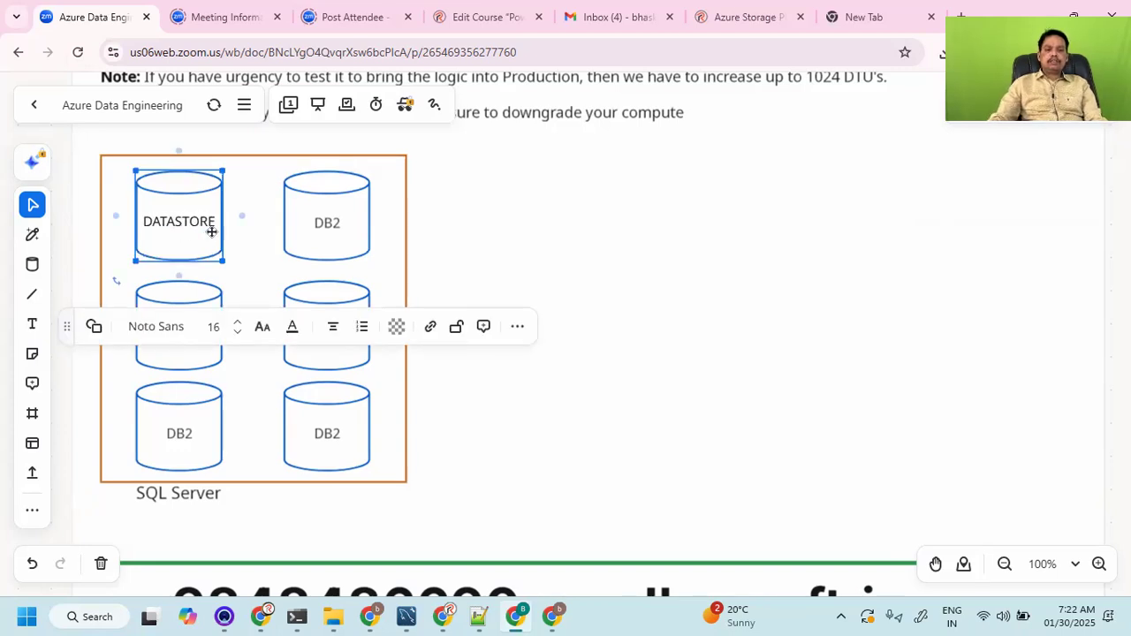
click(321, 222)
double_click(321, 222)
key(ctrl+a)
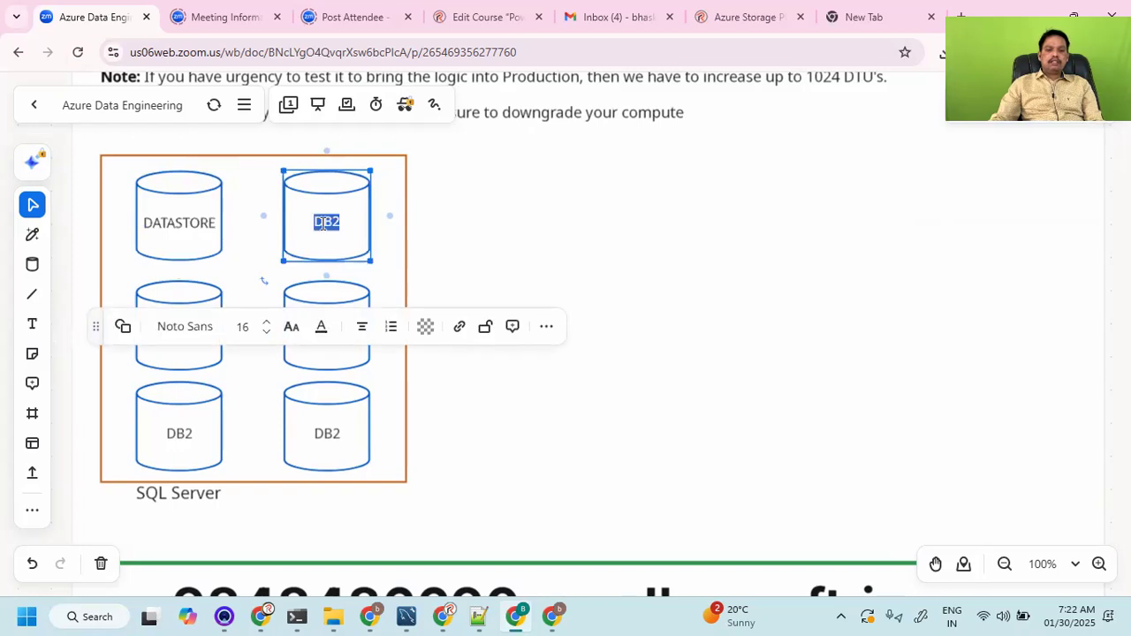
text(SOURCE)
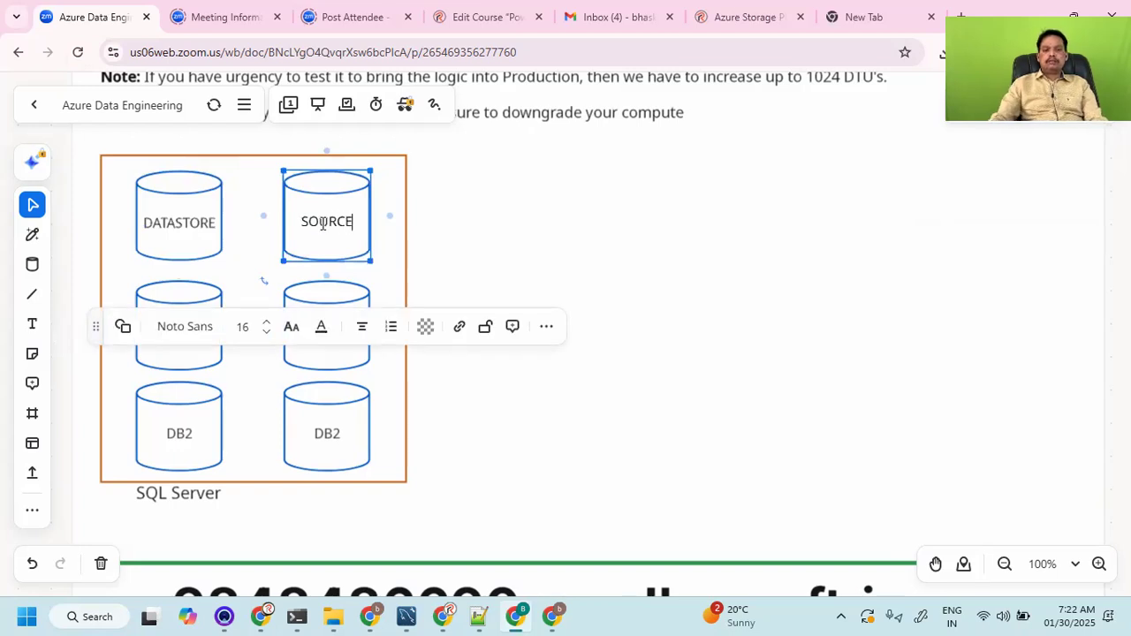
click(539, 255)
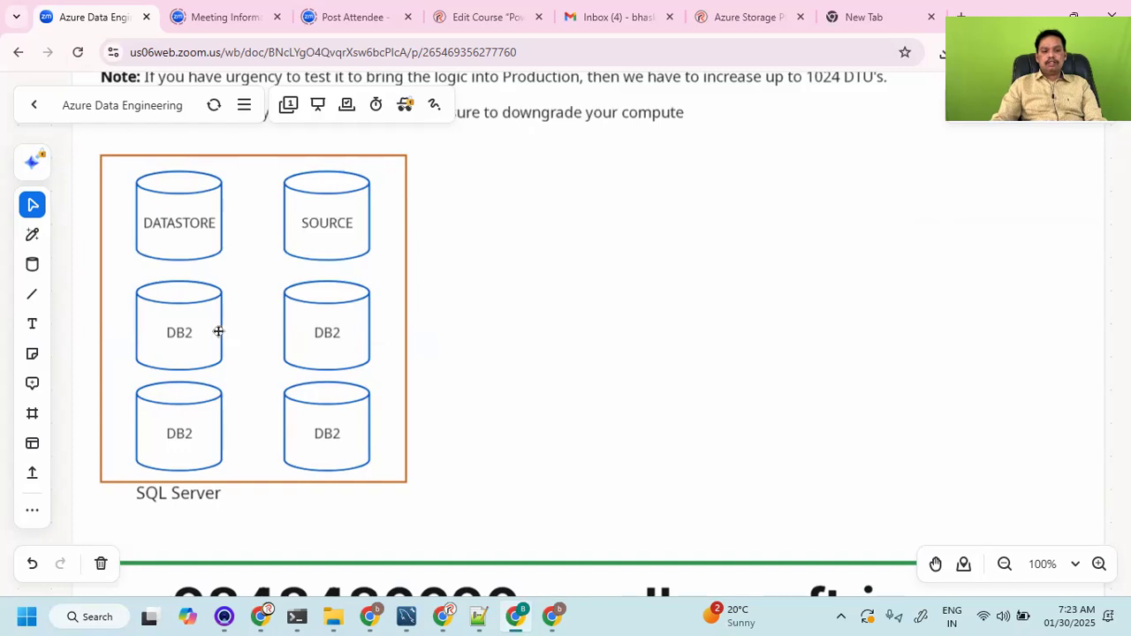
Line up the SQL Server label with the box's left edge, slightly lower, and append a colon to it.
click(177, 508)
drag(167, 503, 137, 504)
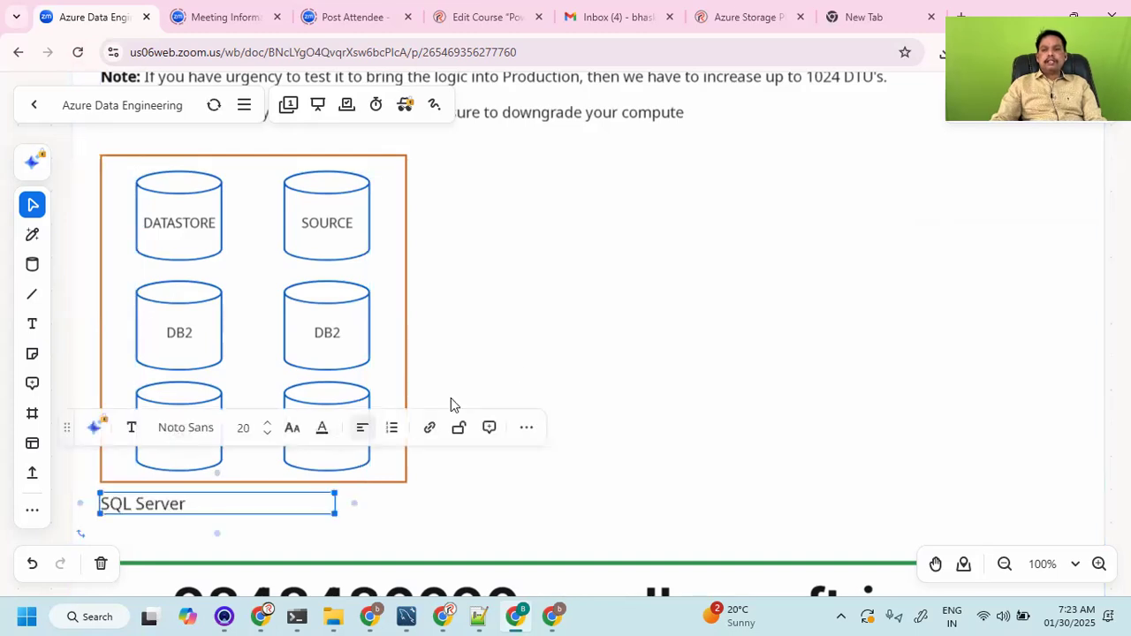
click(492, 334)
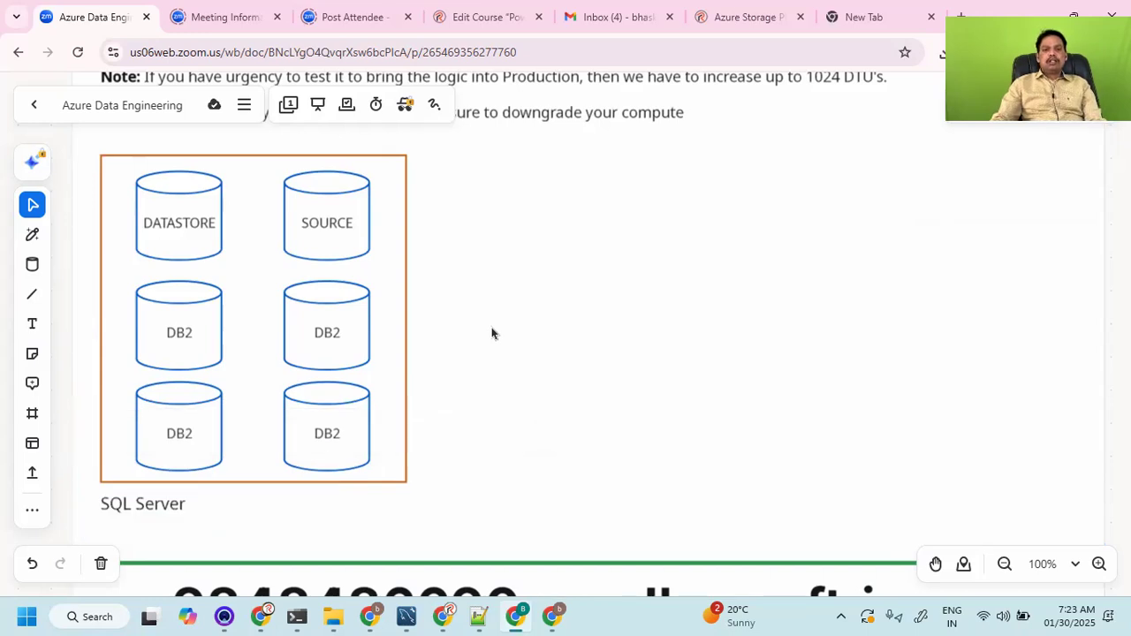
click(201, 511)
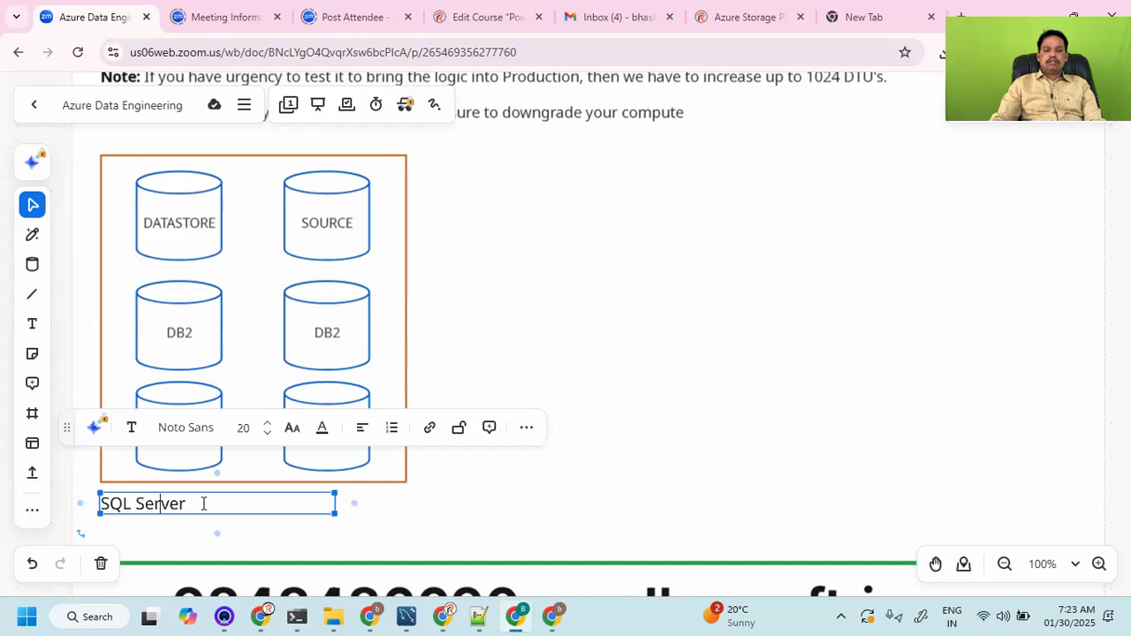
text(:)
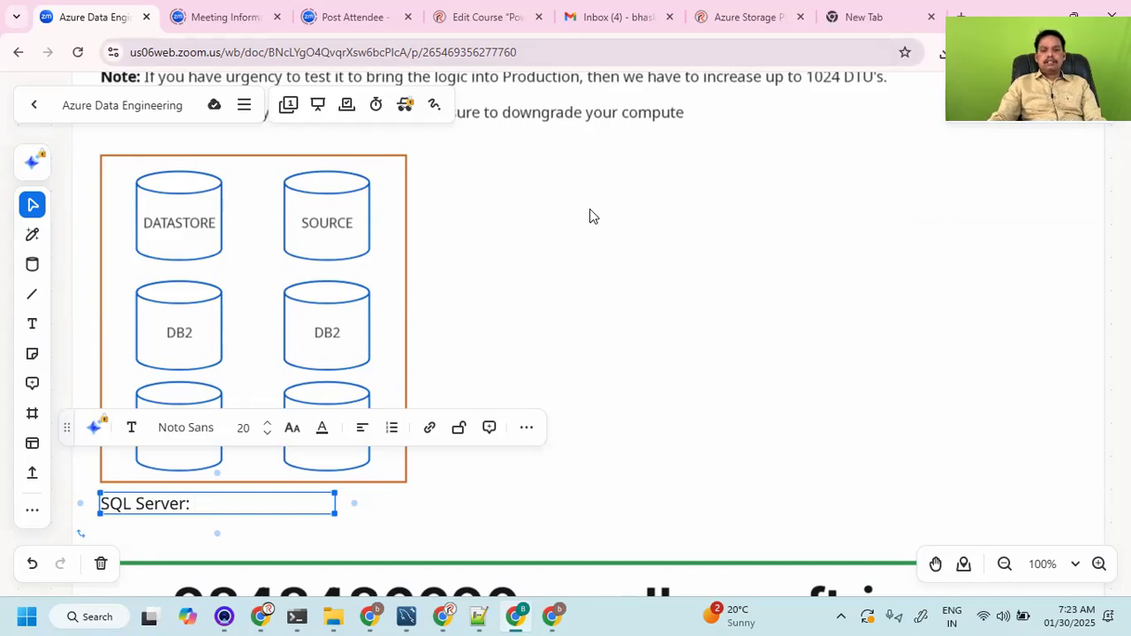
Switch to the Azure portal, open the newly deployed SOURCE database and copy its server name.
click(553, 616)
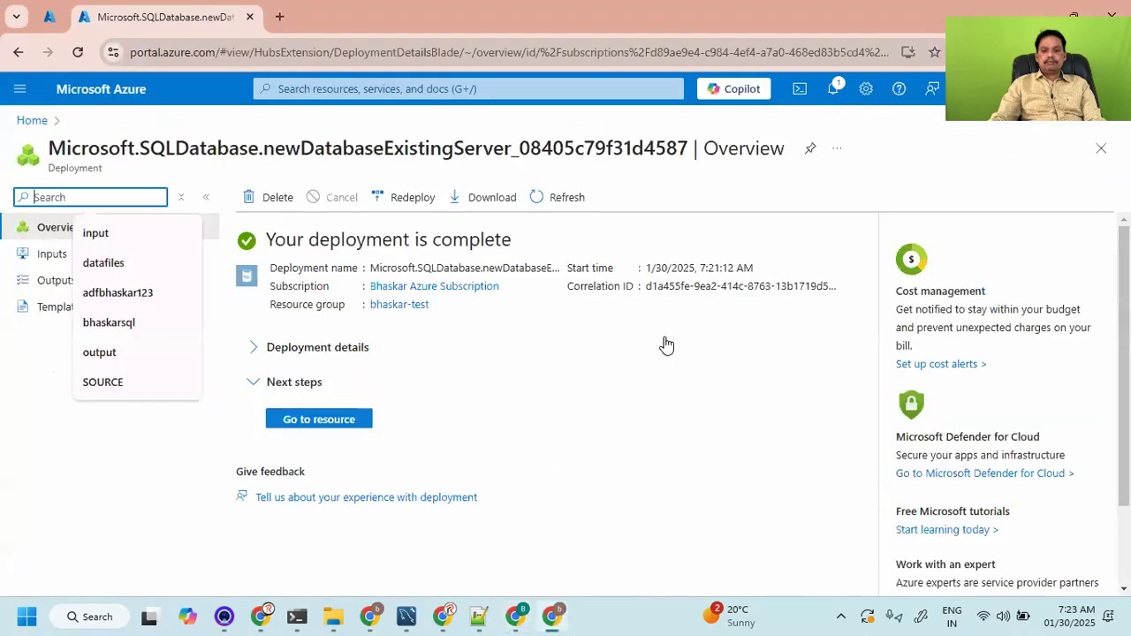
click(319, 421)
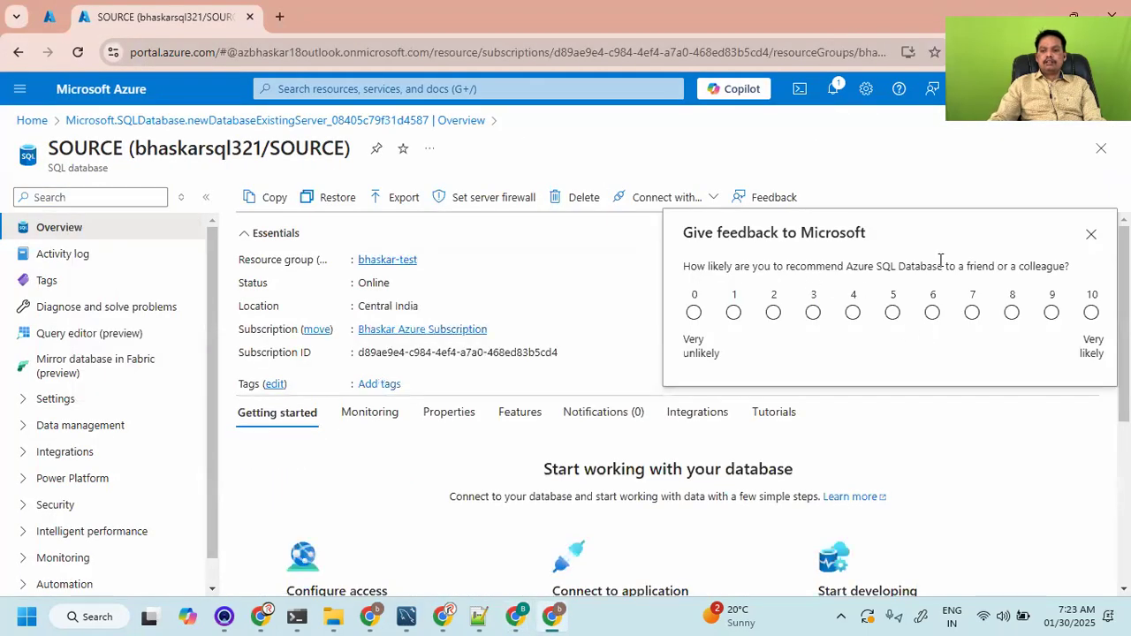
click(1092, 234)
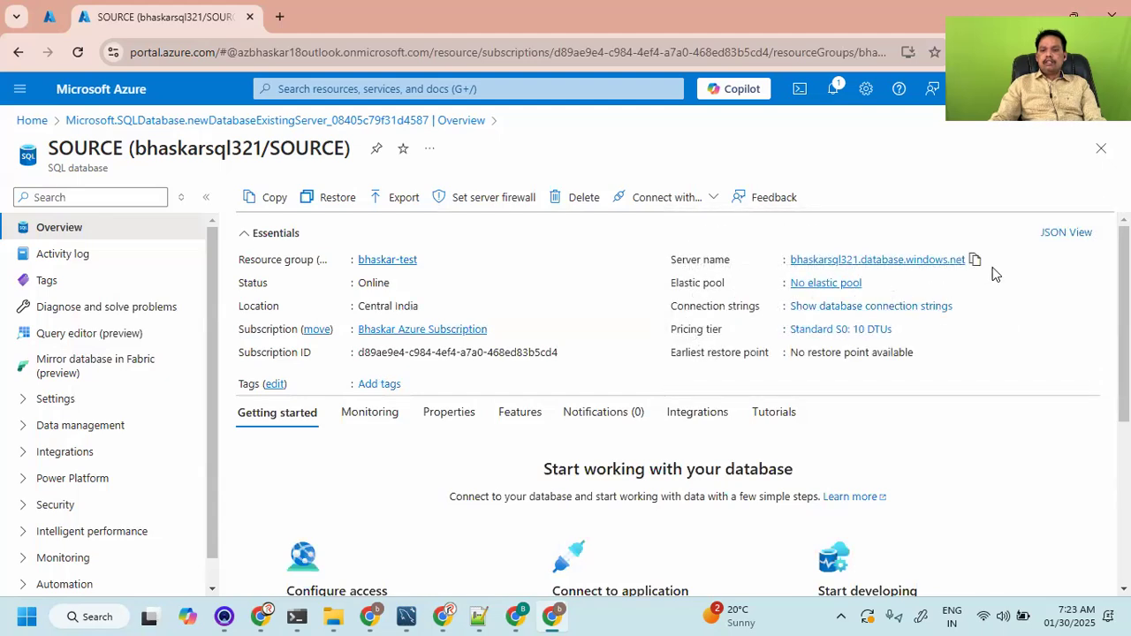
click(975, 260)
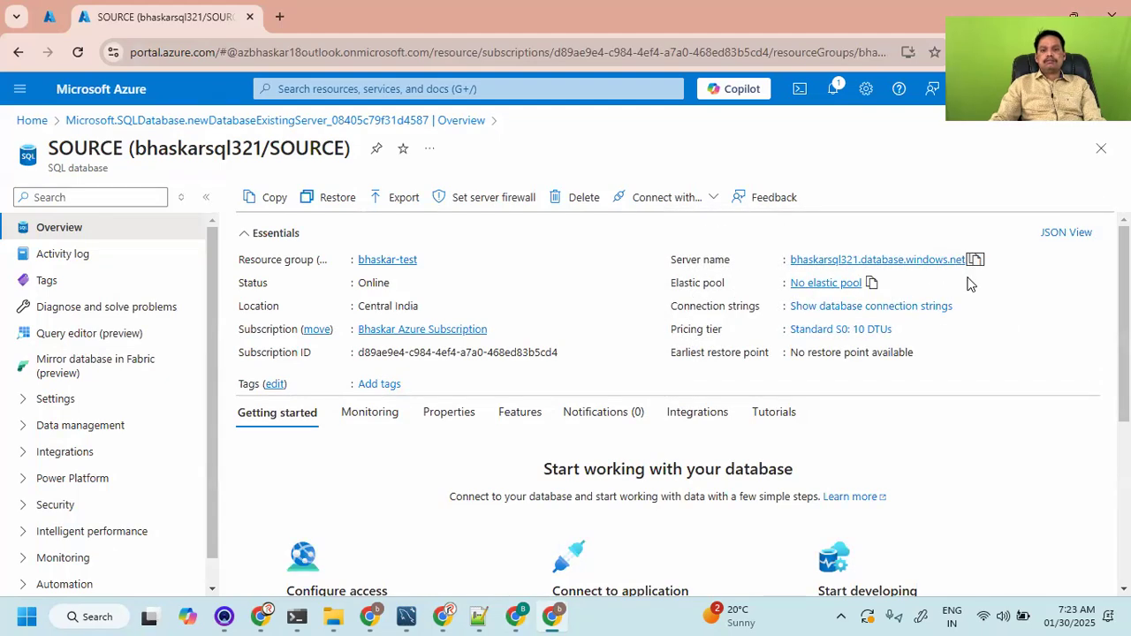
Return to the whiteboard, paste the server name after "SQL Server:", widen the label to one line and reduce the pasted name's font size.
key(alt+Tab)
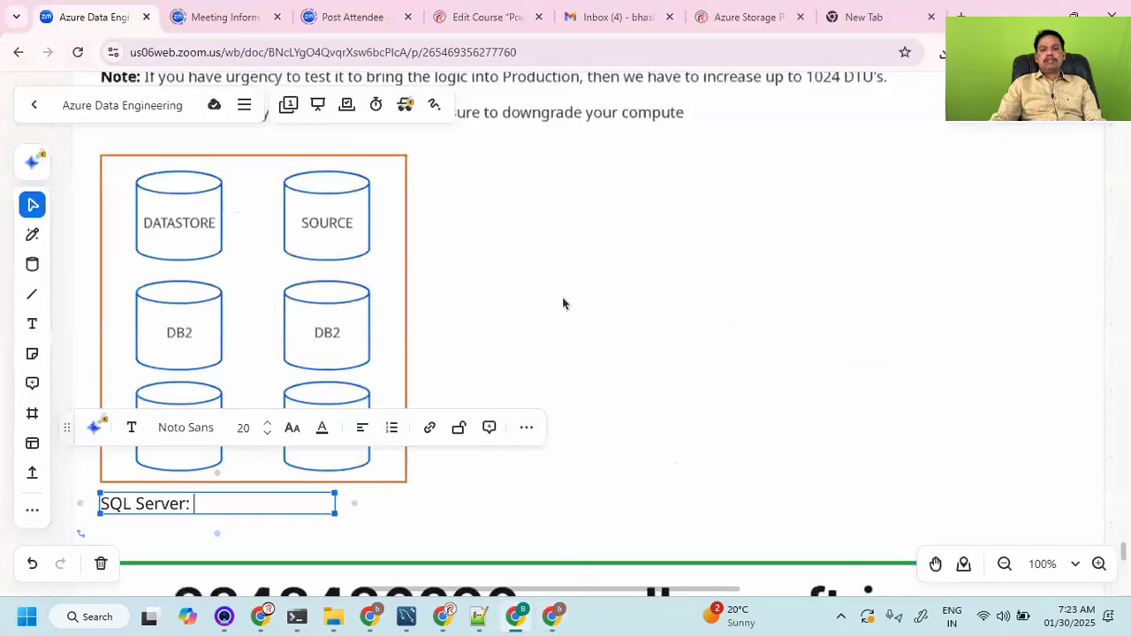
key(ctrl+v)
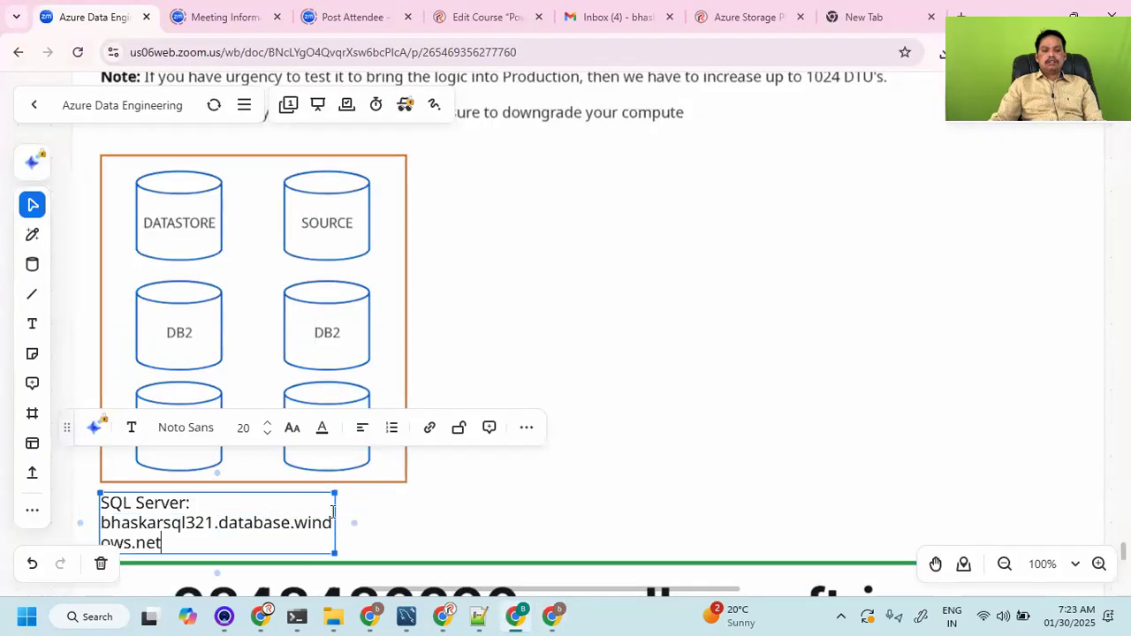
drag(335, 521, 193, 505)
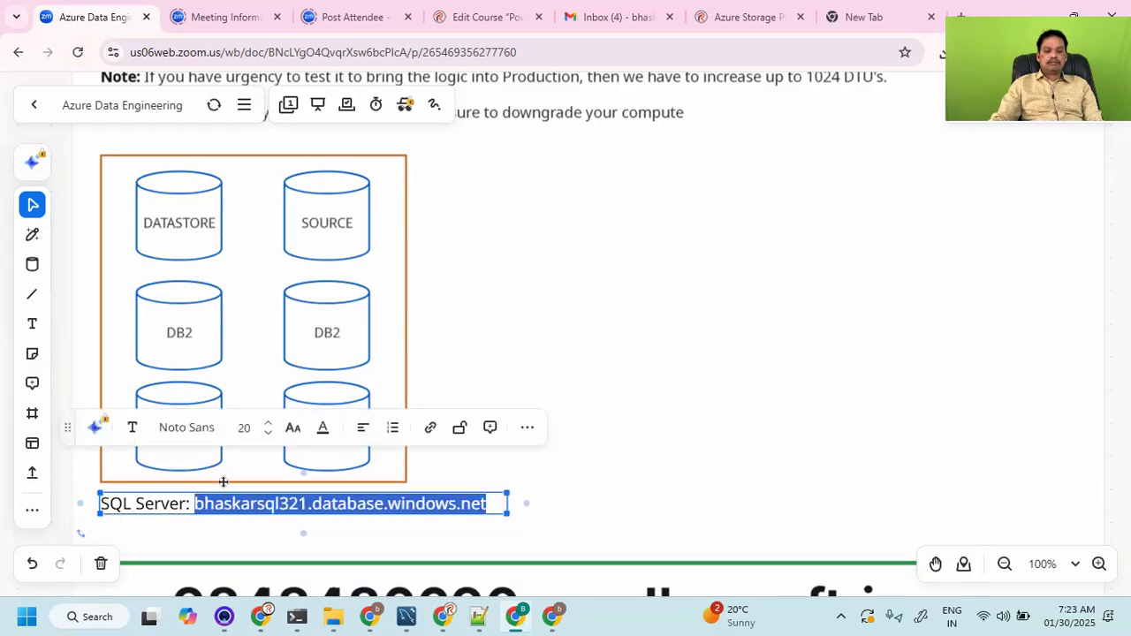
click(268, 433)
click(269, 434)
click(269, 434)
click(269, 434)
click(556, 498)
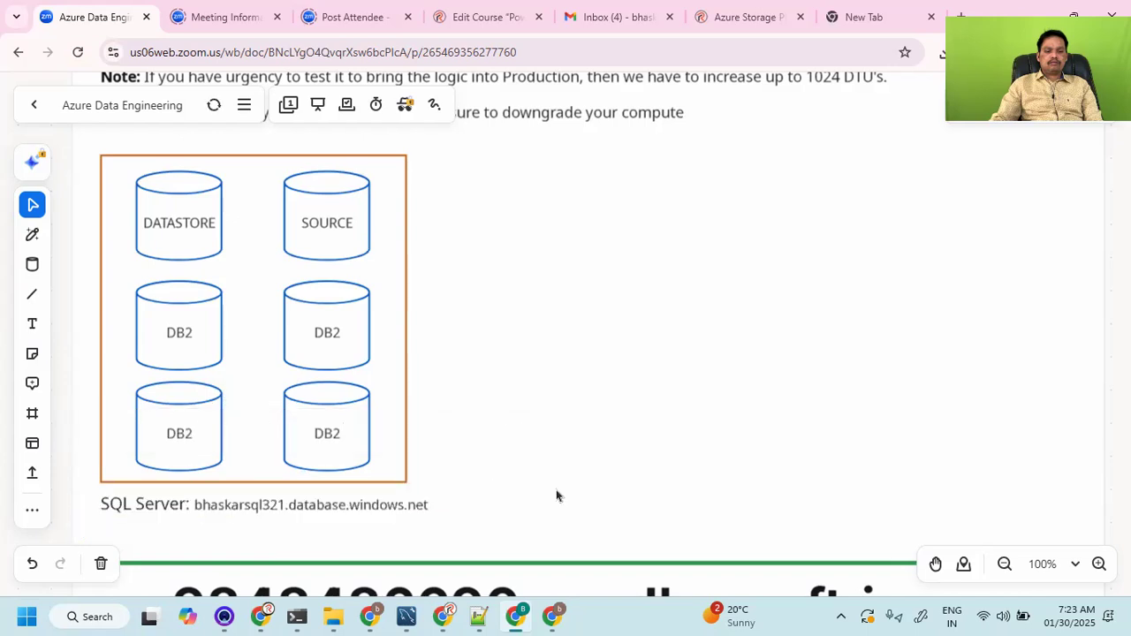
click(432, 503)
drag(432, 503, 104, 503)
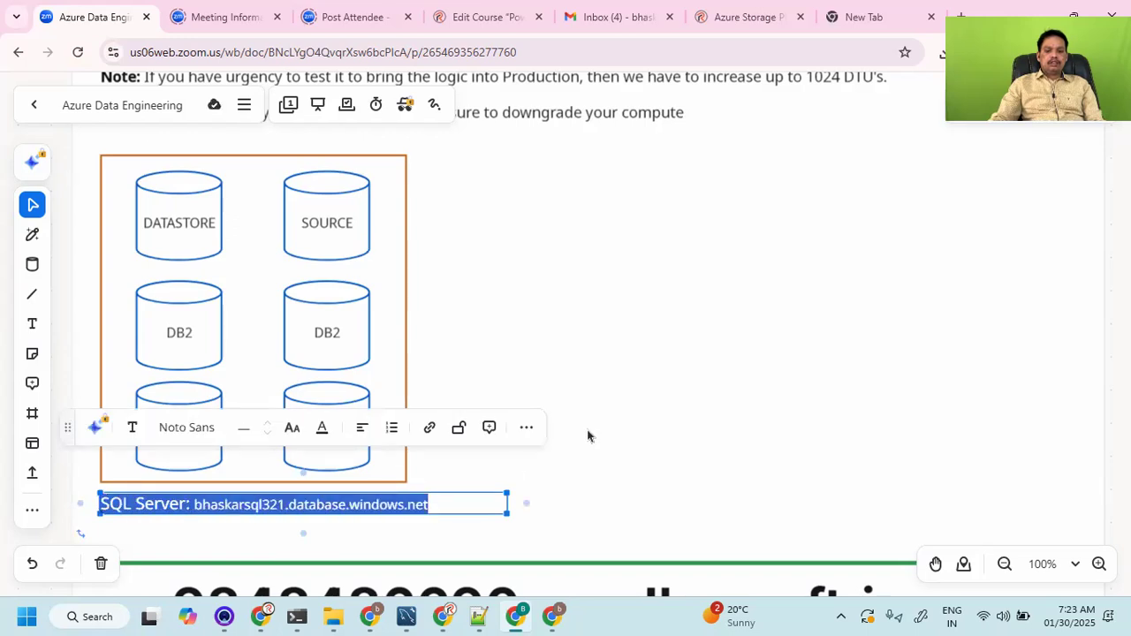
click(736, 377)
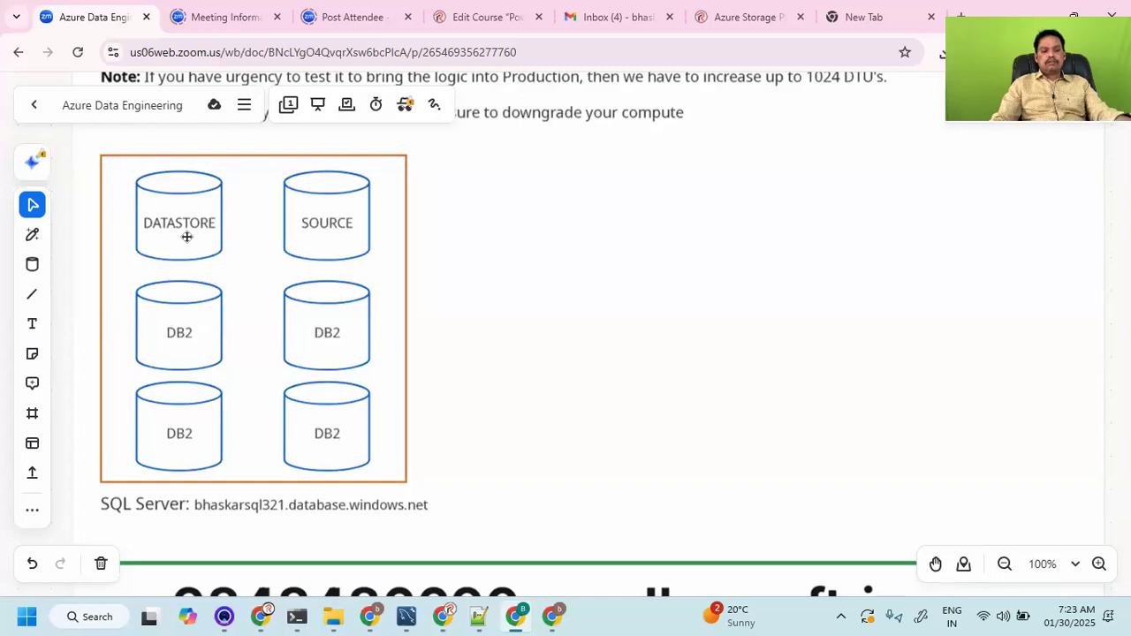
Circle the DATASTORE and SOURCE cylinders in red with the screen annotation pen, and clear the marks.
mouse_move(206, 191)
mouse_down()
mouse_move(107, 217)
mouse_move(134, 169)
mouse_up()
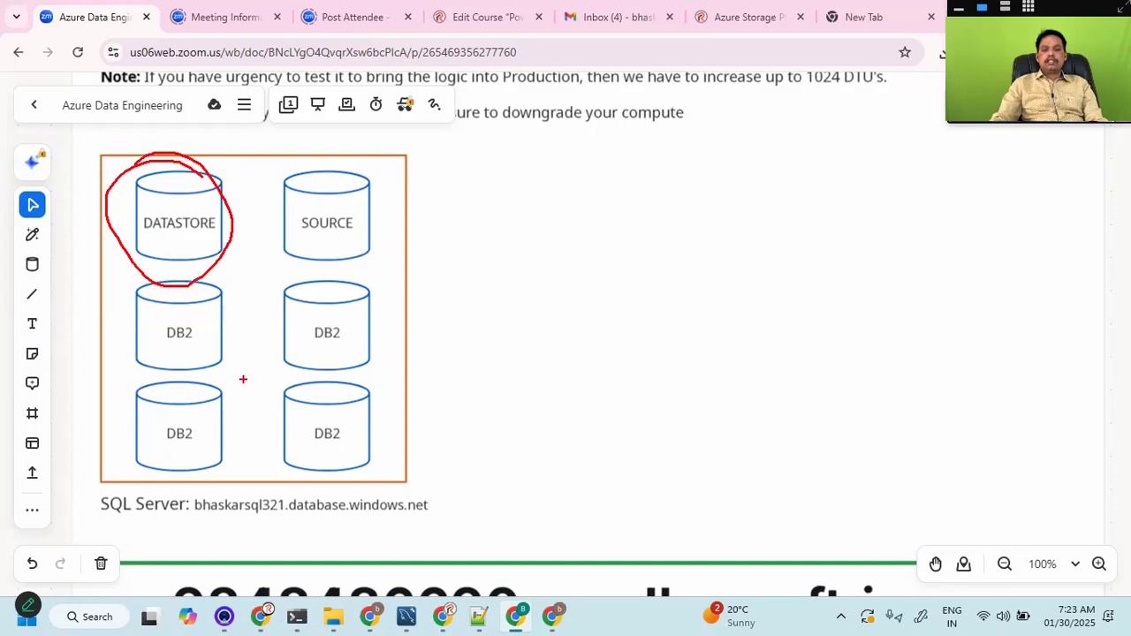
mouse_move(368, 181)
mouse_down()
mouse_move(292, 265)
mouse_move(344, 186)
mouse_up()
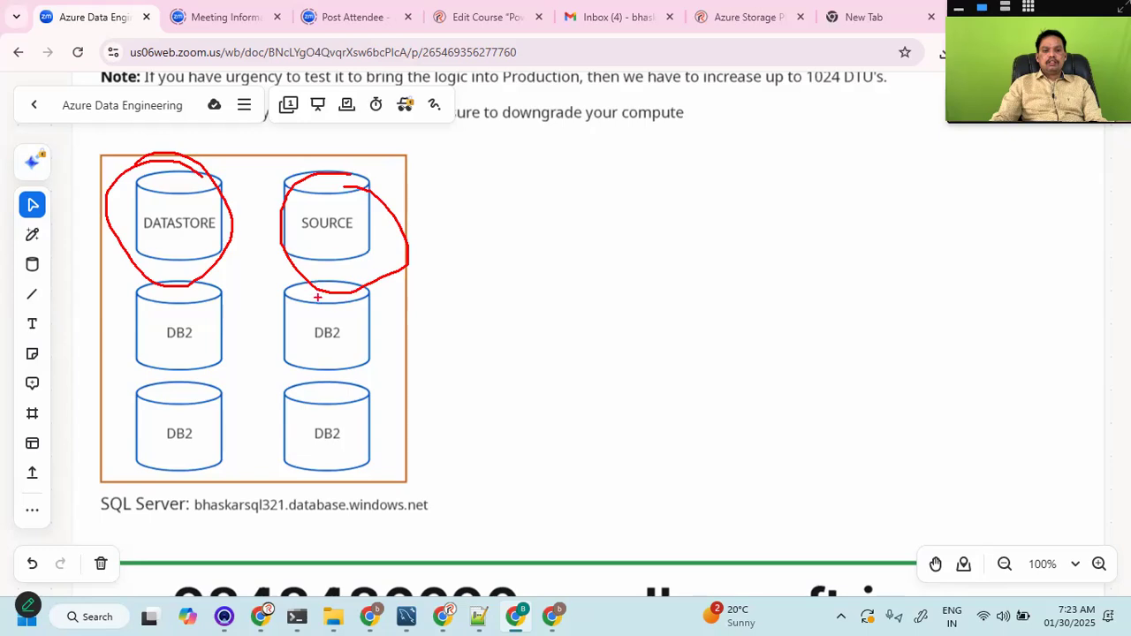
key(Escape)
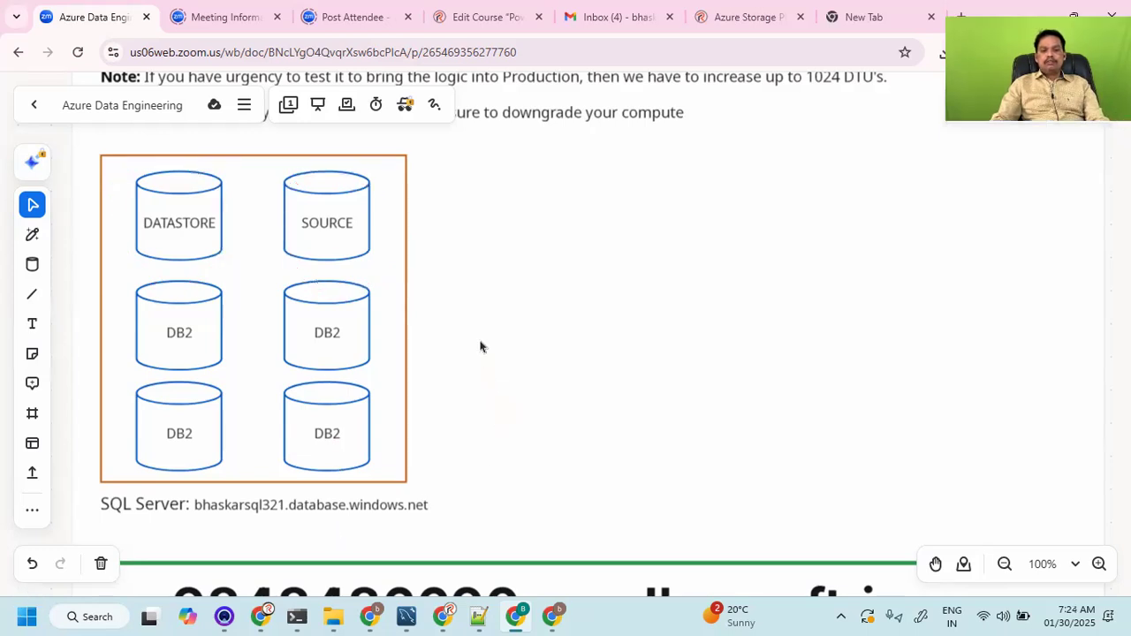